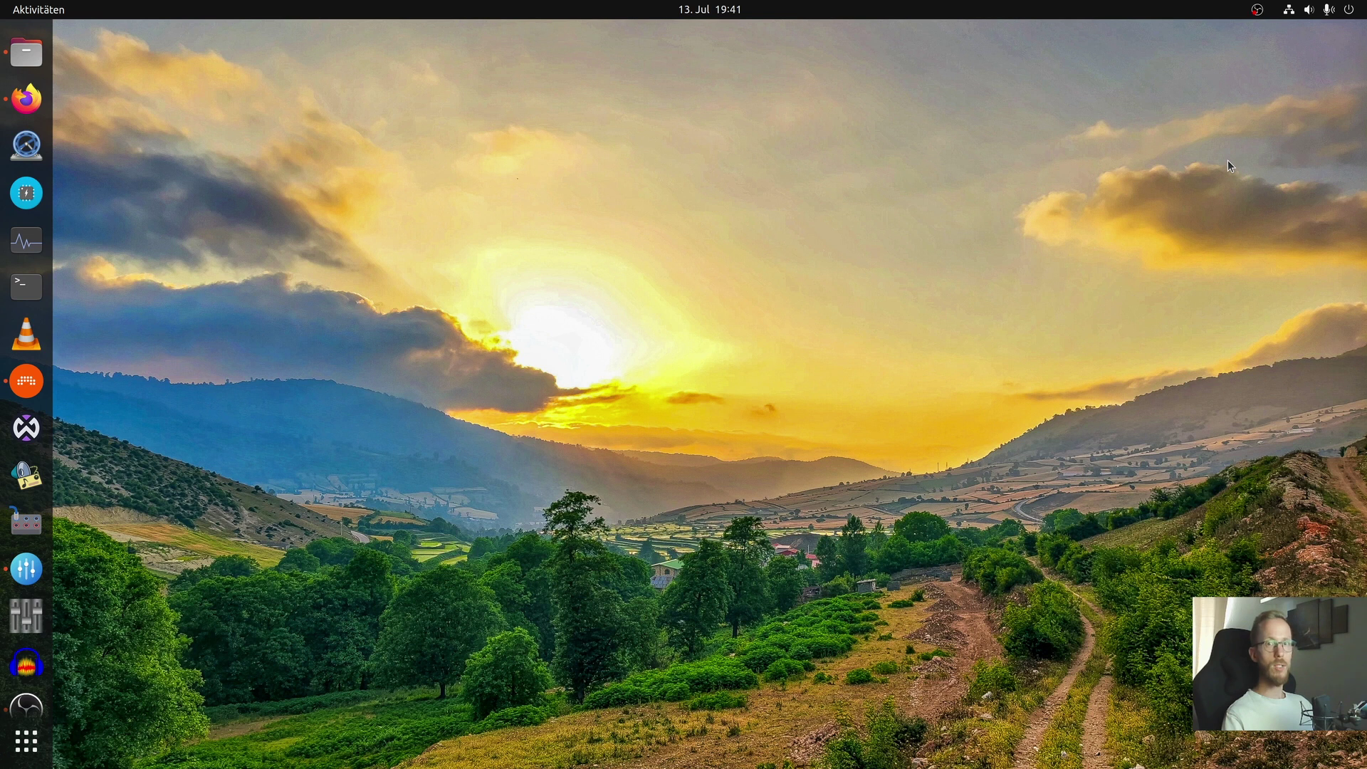
# Switch to Firefox, view the Dan Dean Essential Bass Collection product and purchase pages, and return to the Tracktion home page
pyautogui.click(26, 103)
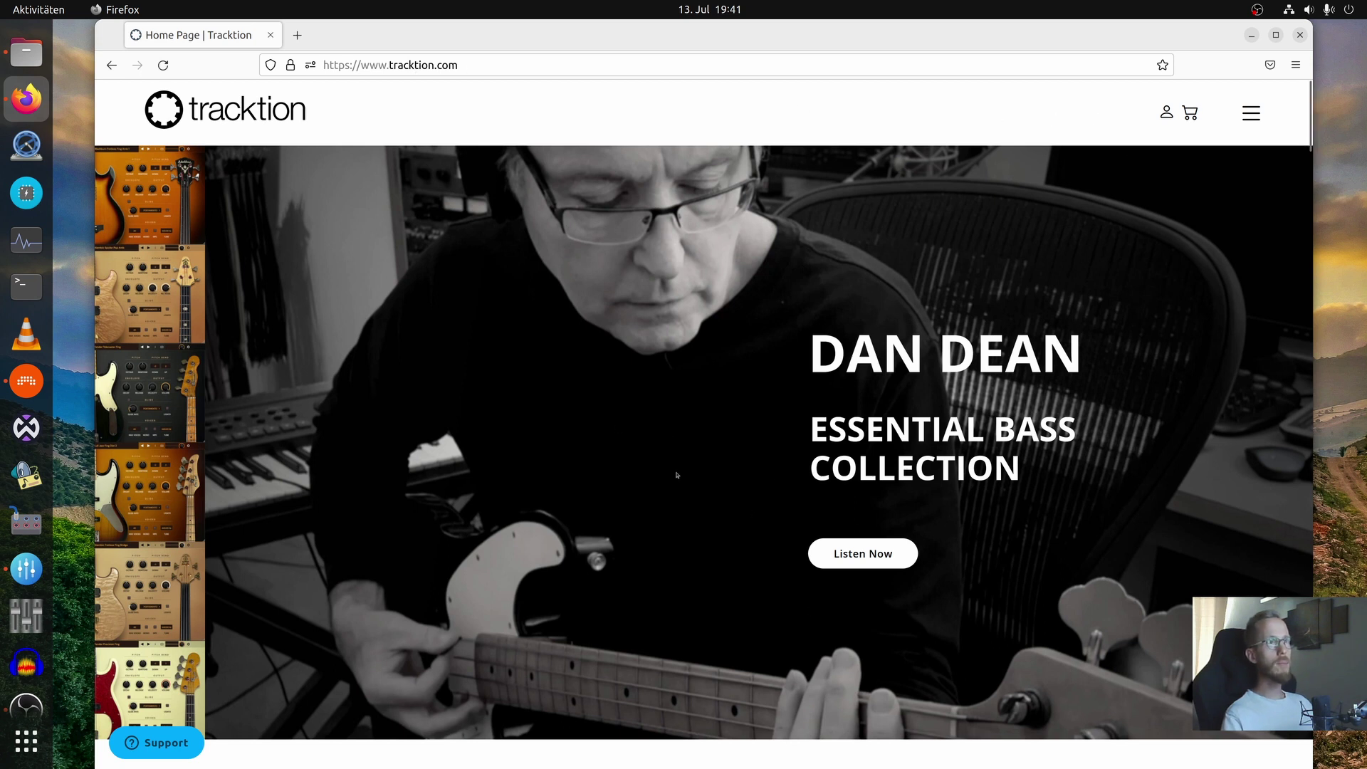
pyautogui.click(859, 554)
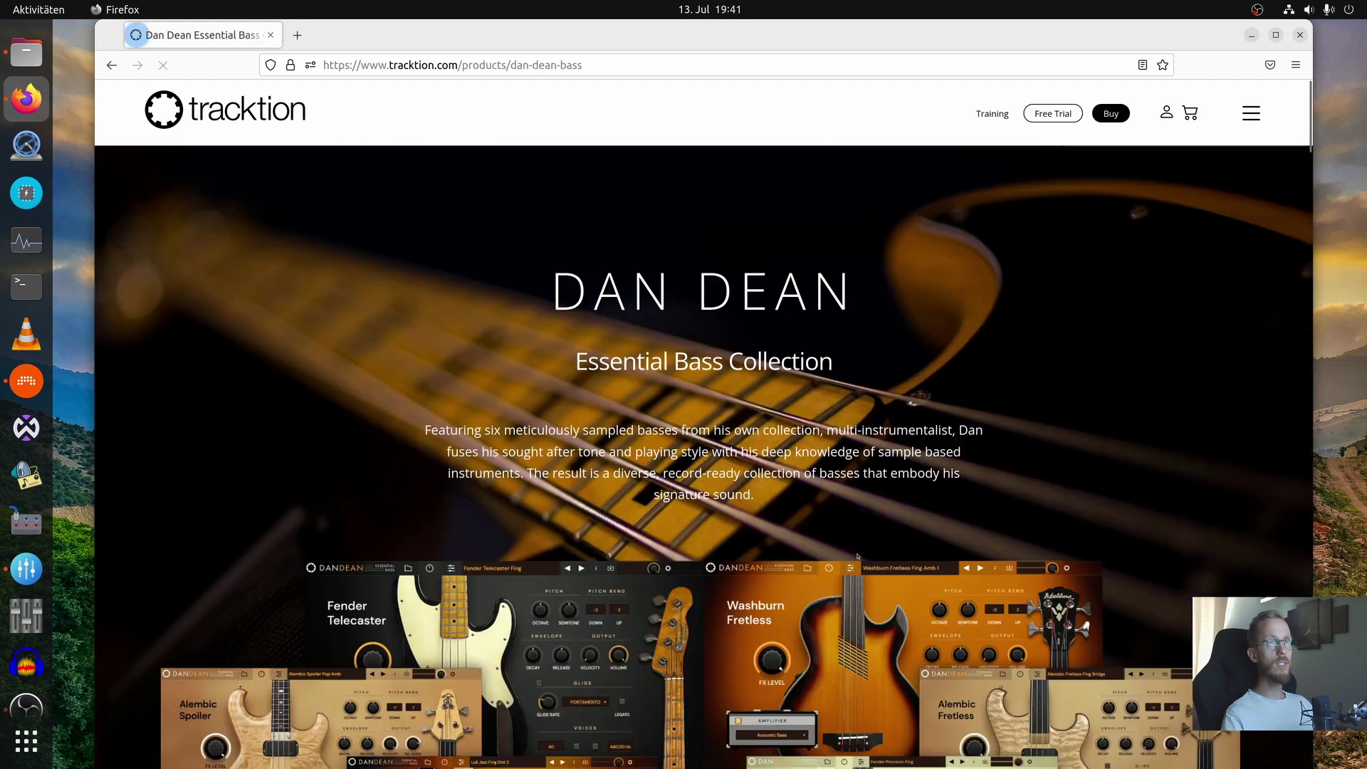
pyautogui.click(1110, 114)
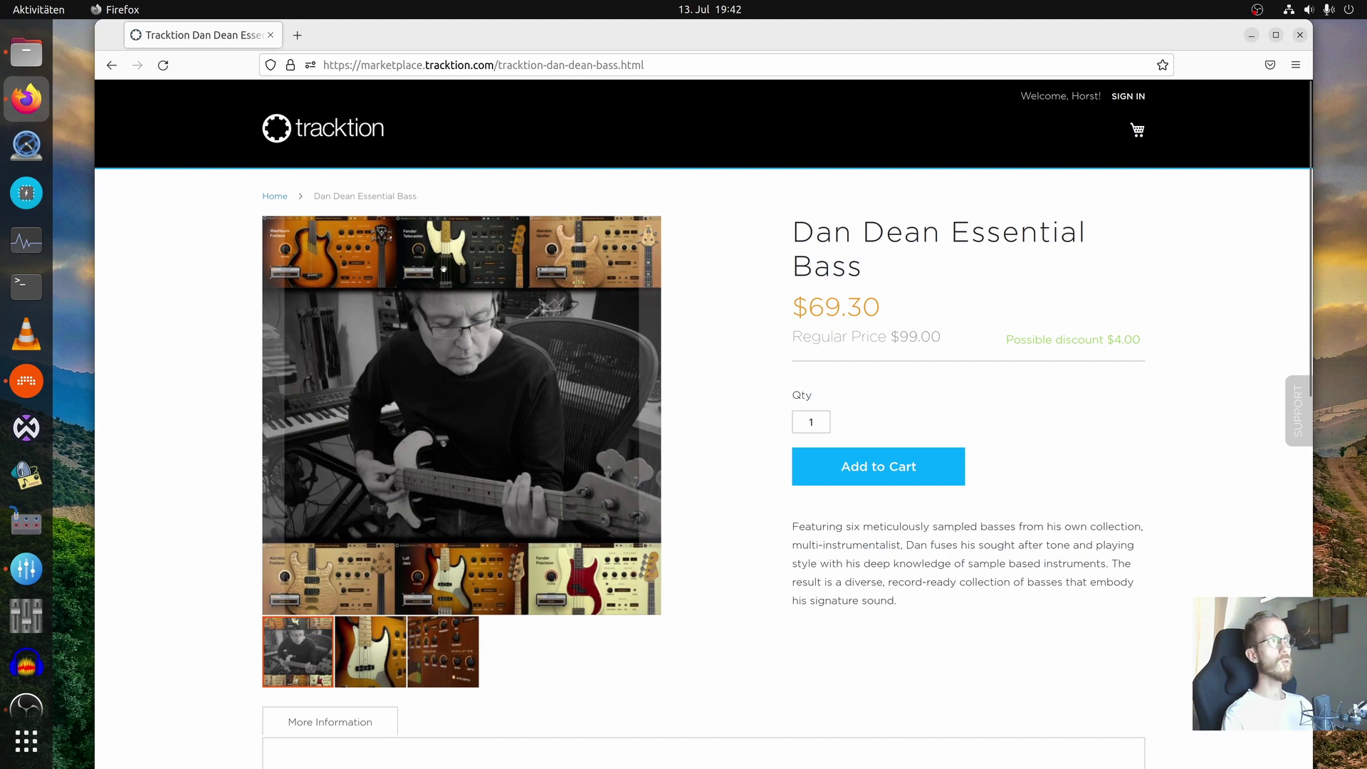
pyautogui.click(313, 135)
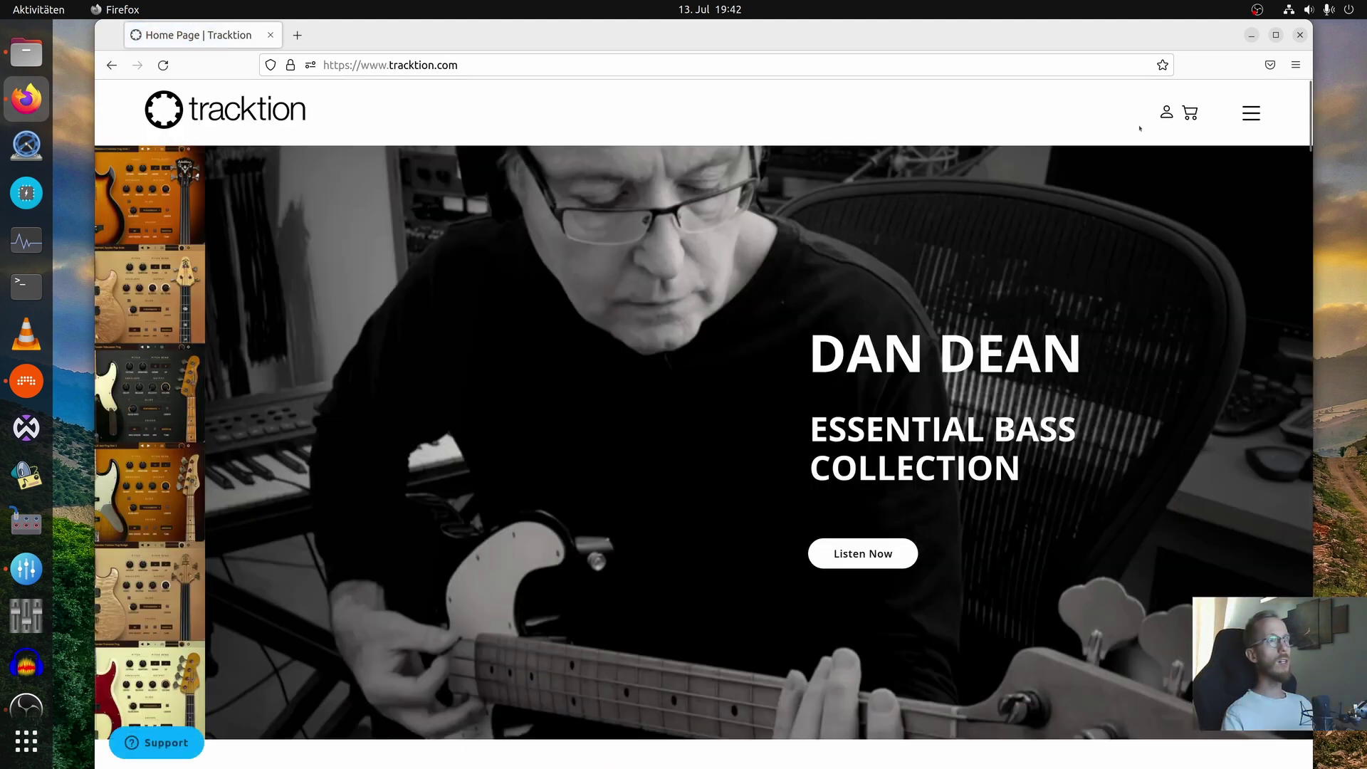
# Look up the Dan Dean Essential Bass downloads among the account's individual installers, and minimize the browser
pyautogui.click(1166, 112)
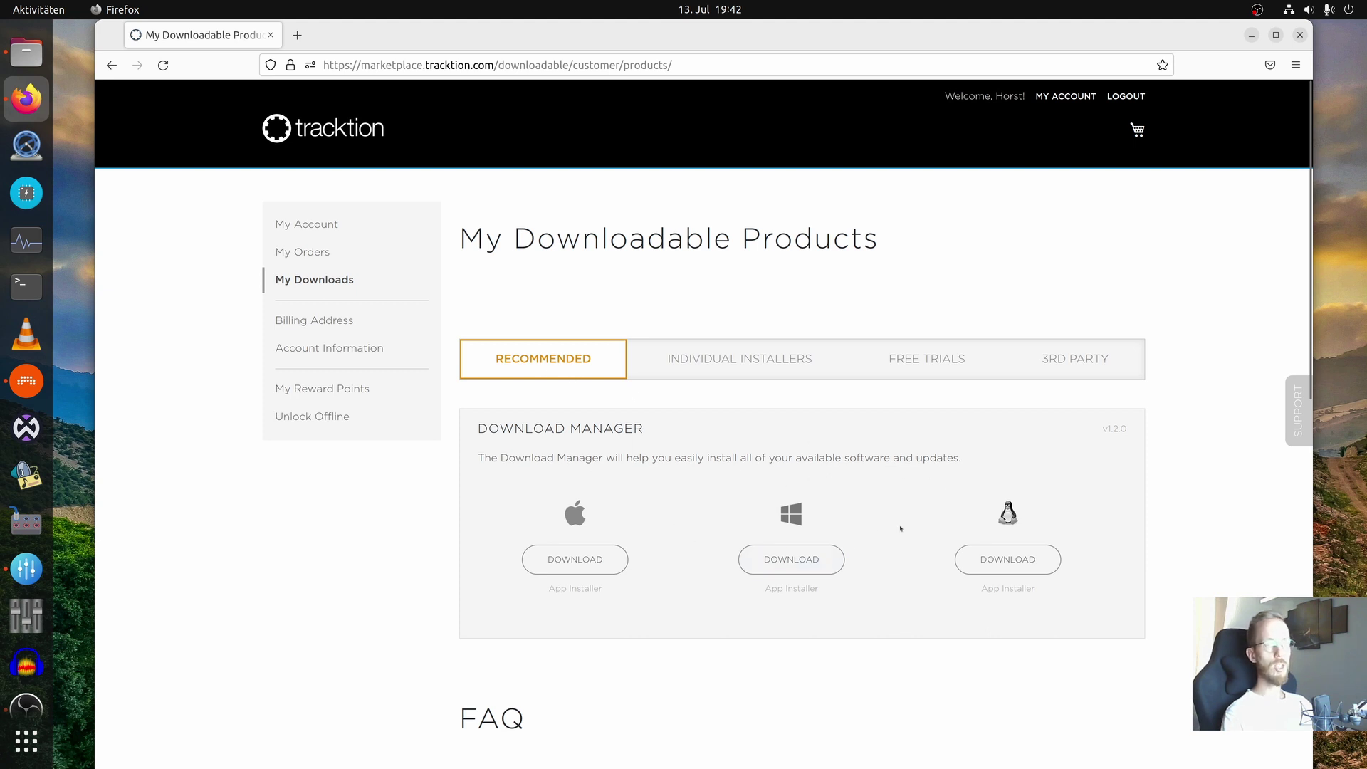
pyautogui.click(716, 362)
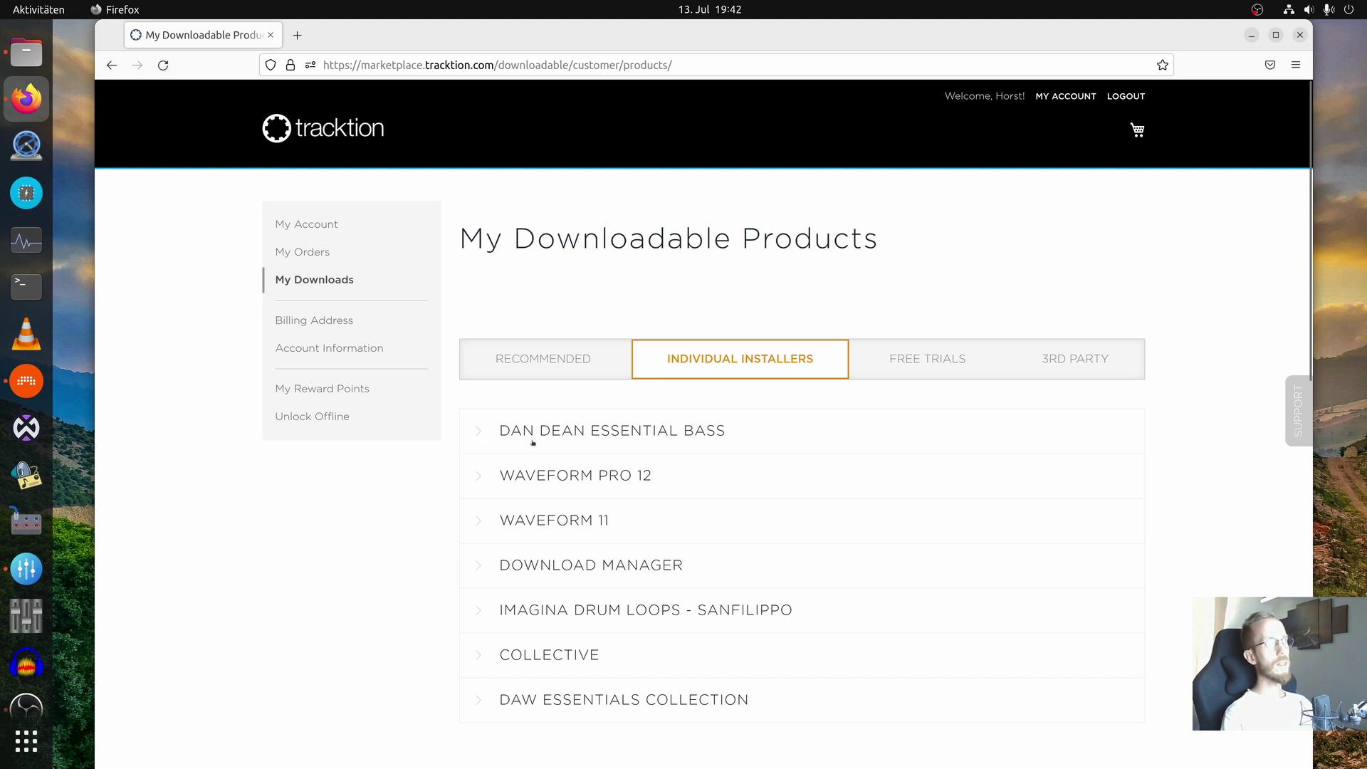
pyautogui.click(477, 435)
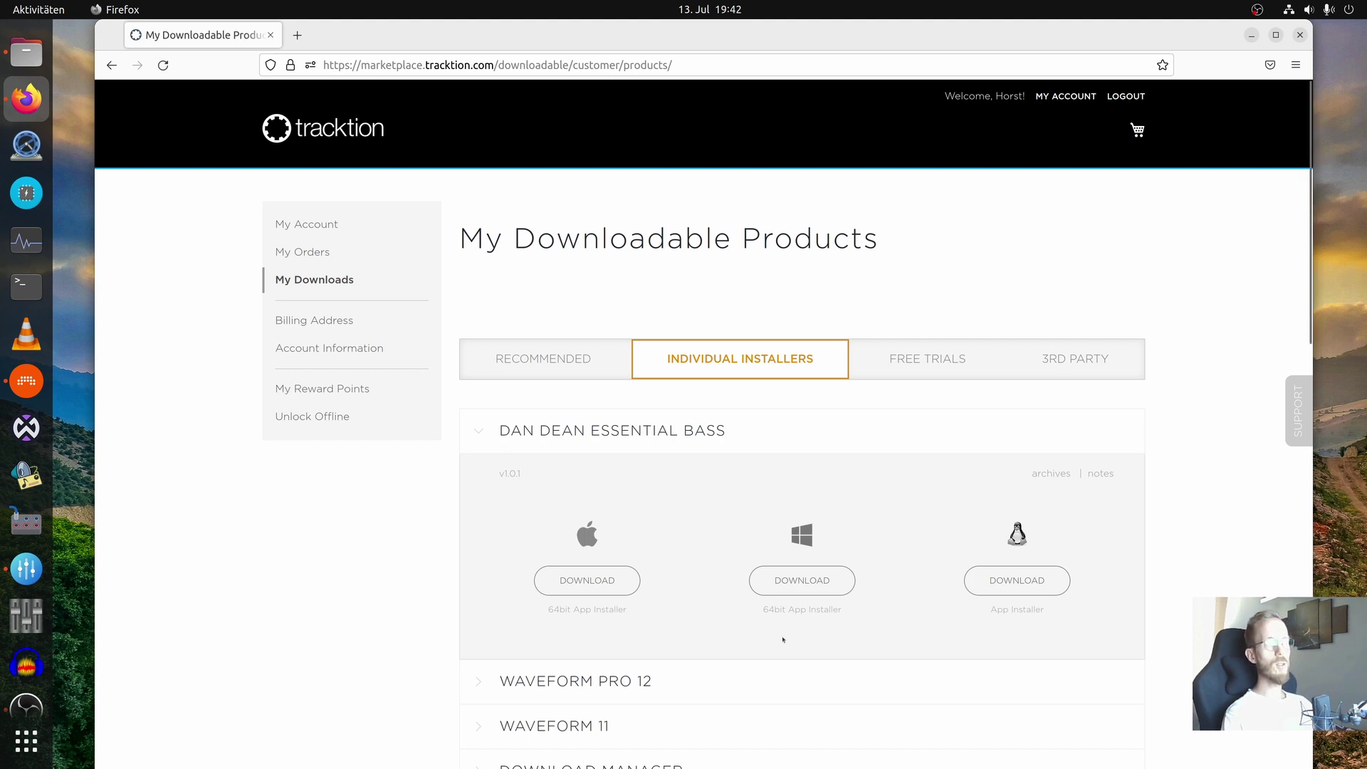
pyautogui.click(798, 579)
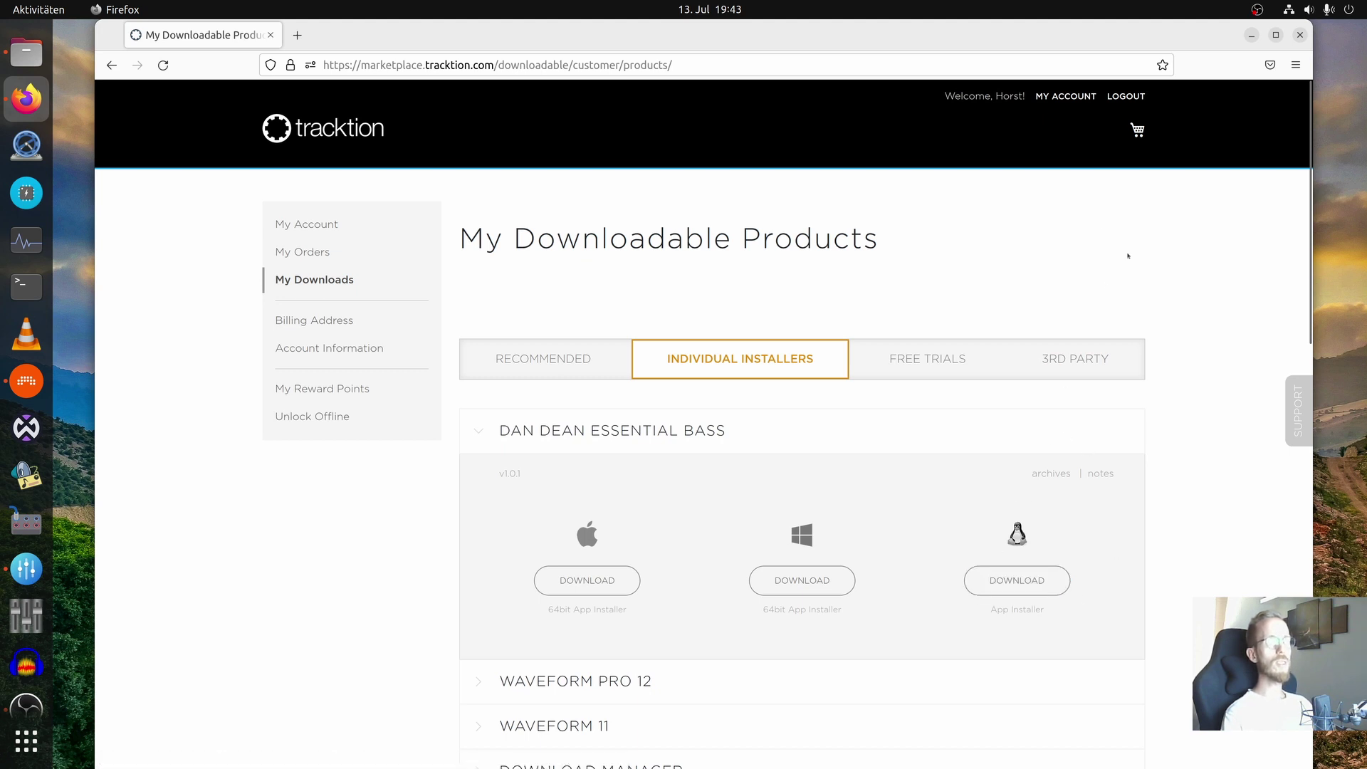
pyautogui.click(1252, 36)
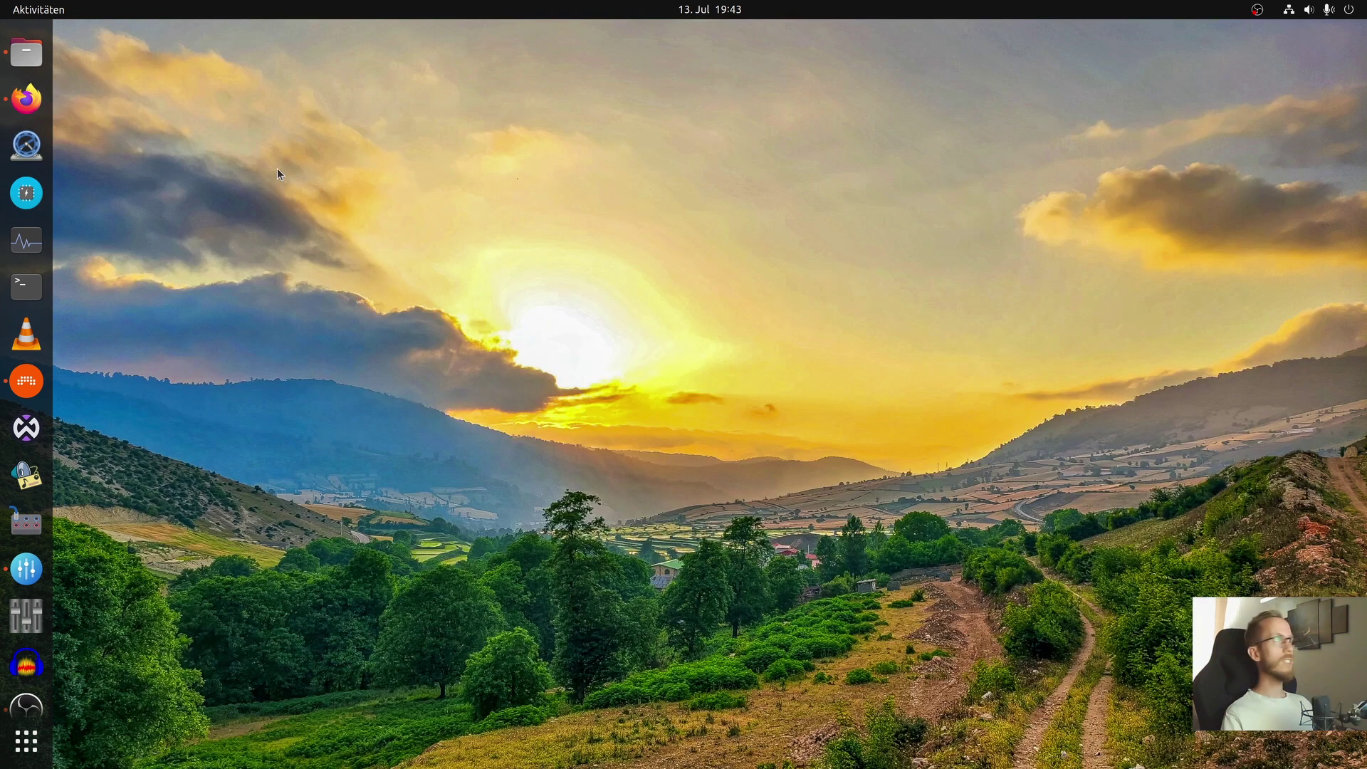
# Show the home folder in an enlarged file manager window and examine the two Dan Dean content files and the Linux zip
pyautogui.click(27, 53)
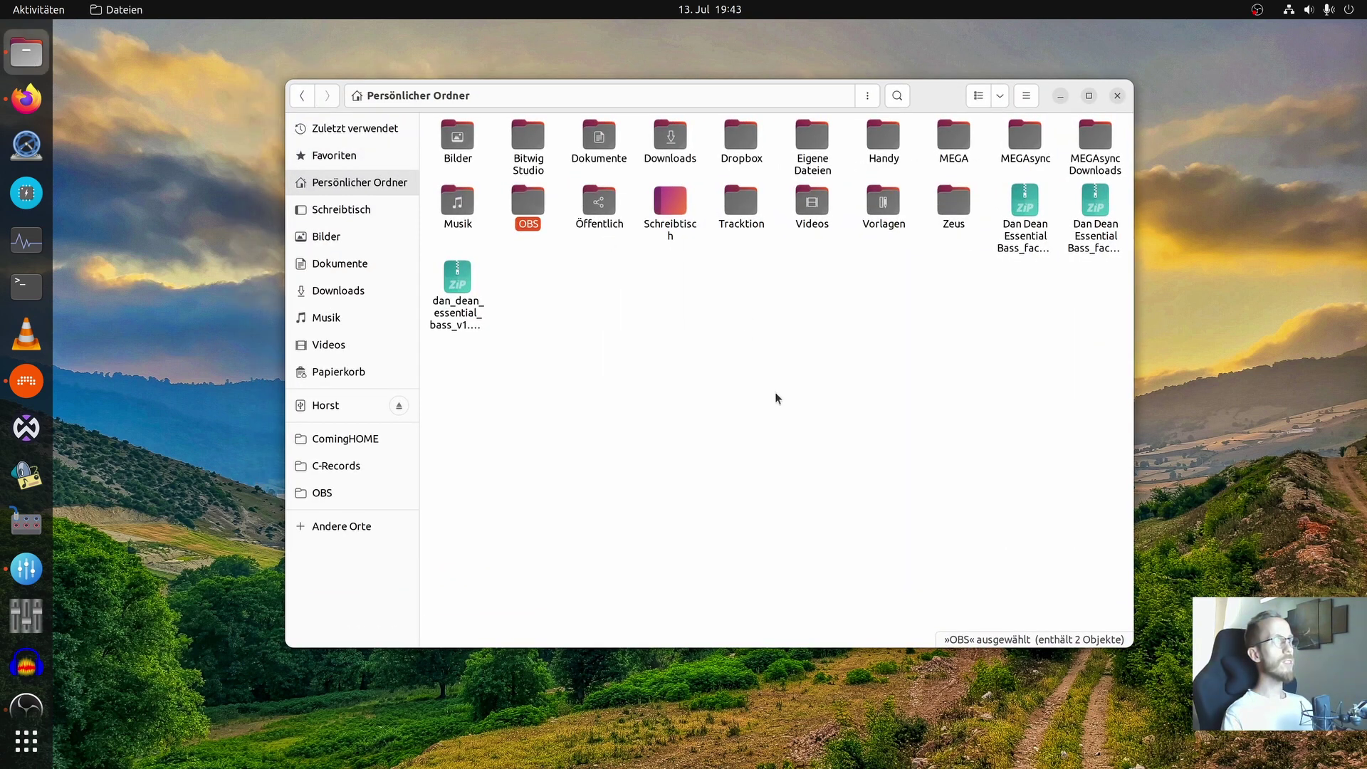
pyautogui.moveTo(1135, 648); pyautogui.dragTo(1194, 667)
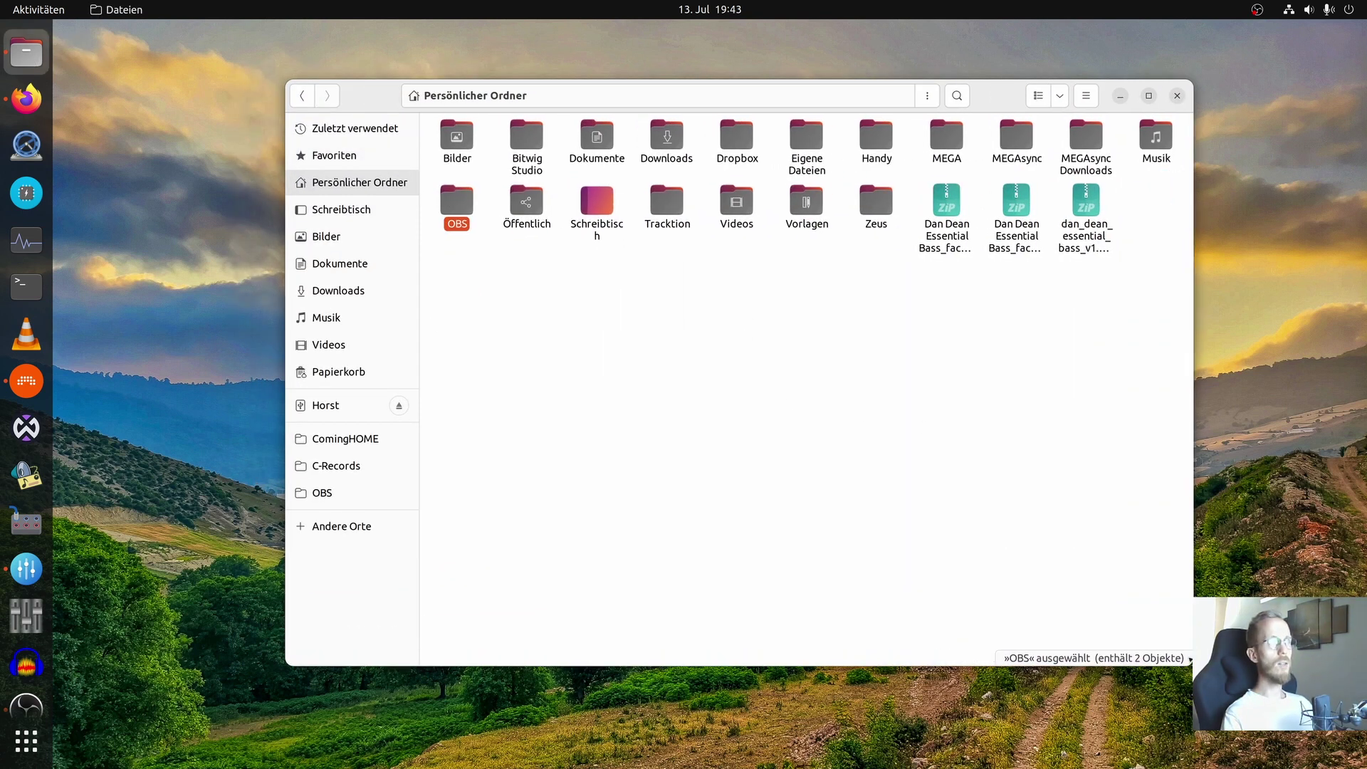
pyautogui.click(946, 255)
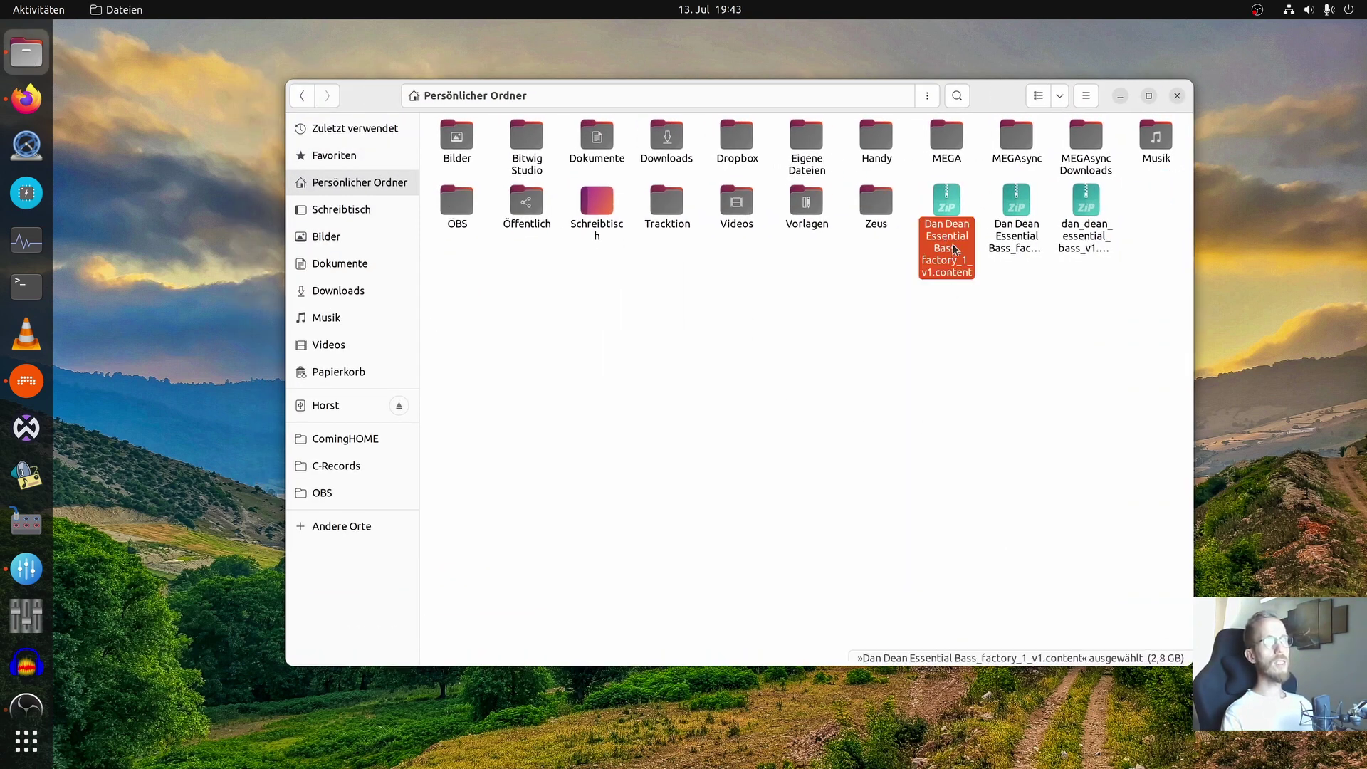
pyautogui.click(1082, 231)
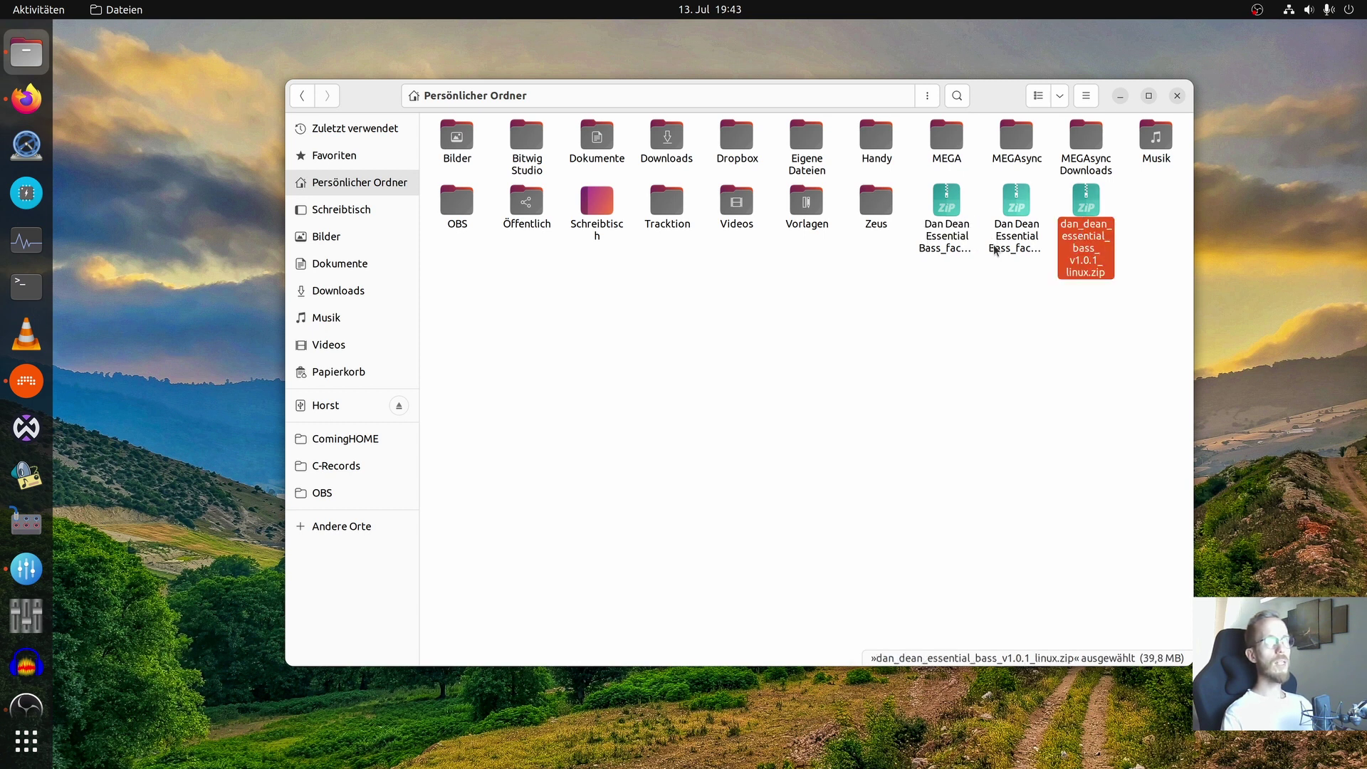
pyautogui.click(951, 238)
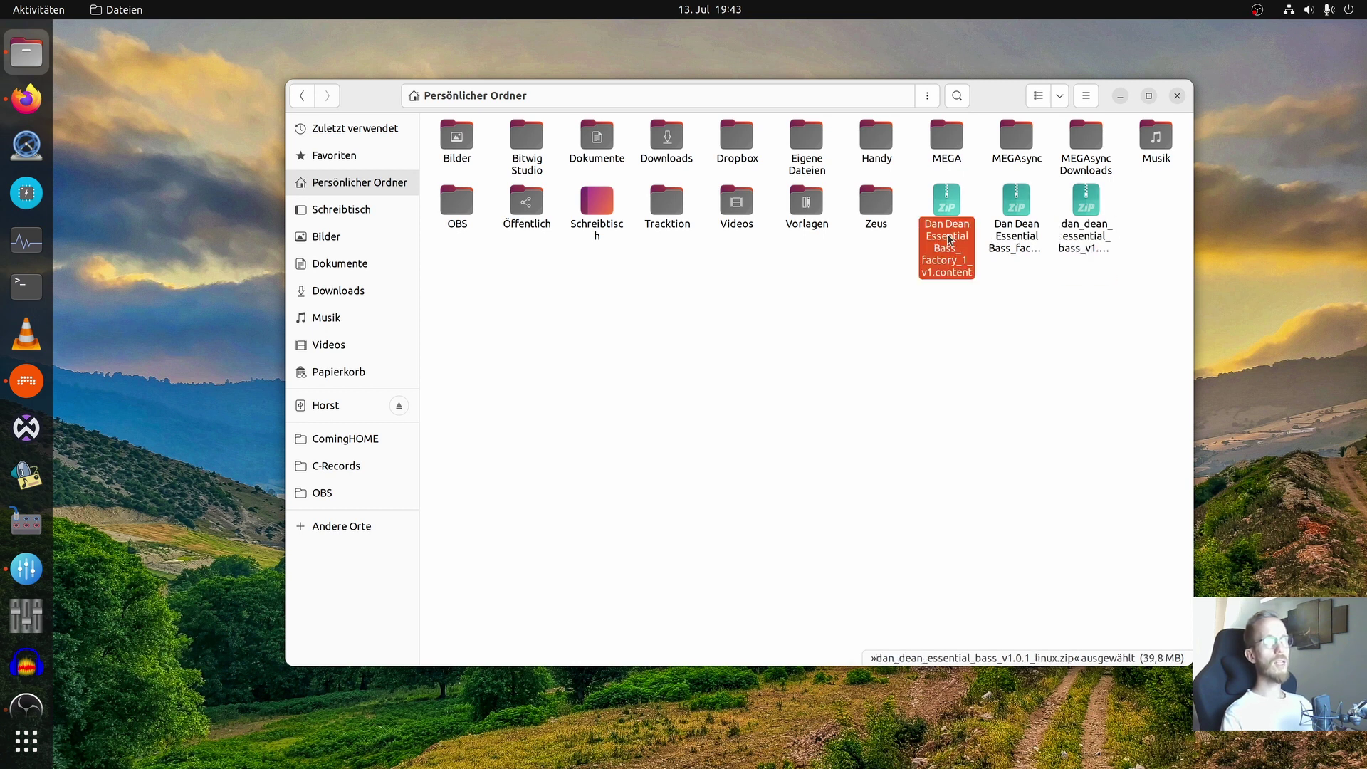
pyautogui.click(1013, 240)
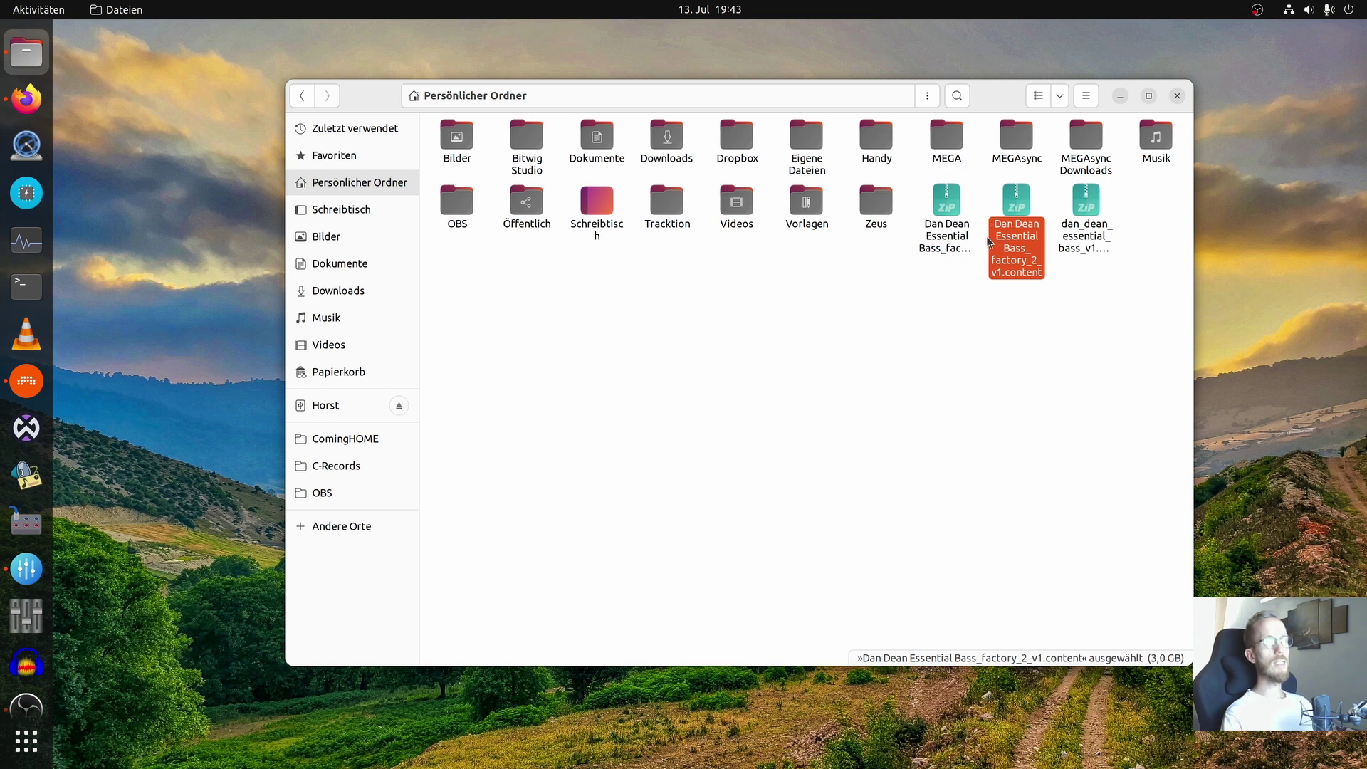
pyautogui.click(951, 246)
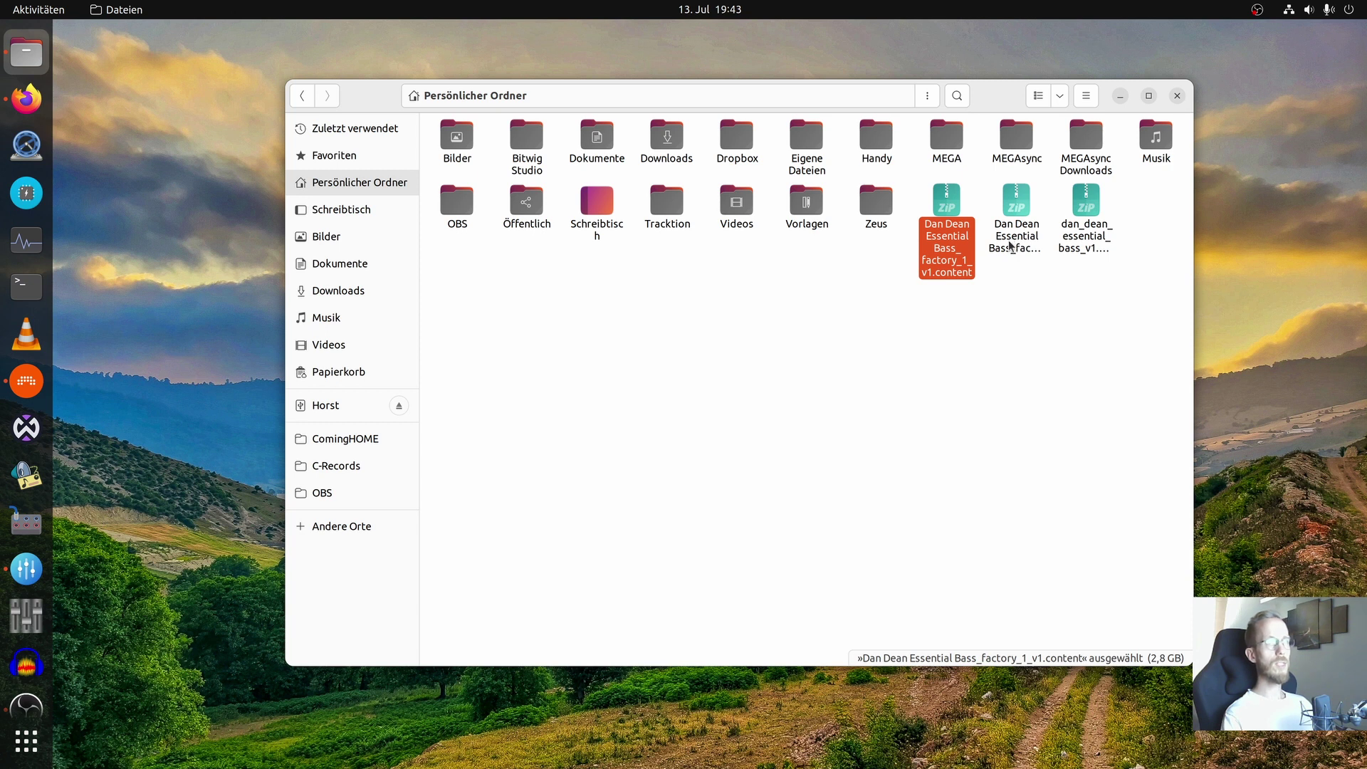
pyautogui.click(1011, 246)
pyautogui.click(1082, 242)
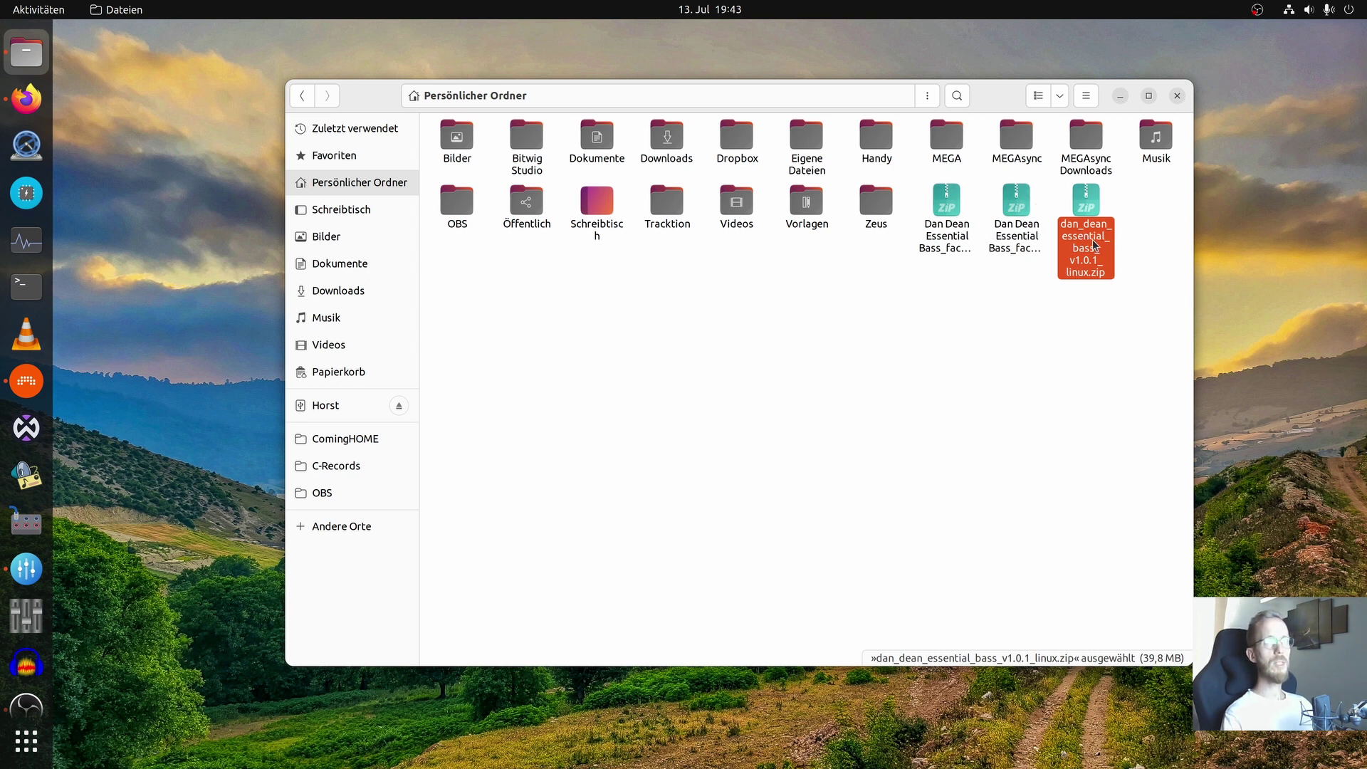
# Open dan_dean_essential_bass_v1.0.1_linux.zip, browse to Musik/Plugins/Dan Dean Bass as the extraction target, and cancel the extraction
pyautogui.doubleClick(1090, 241)
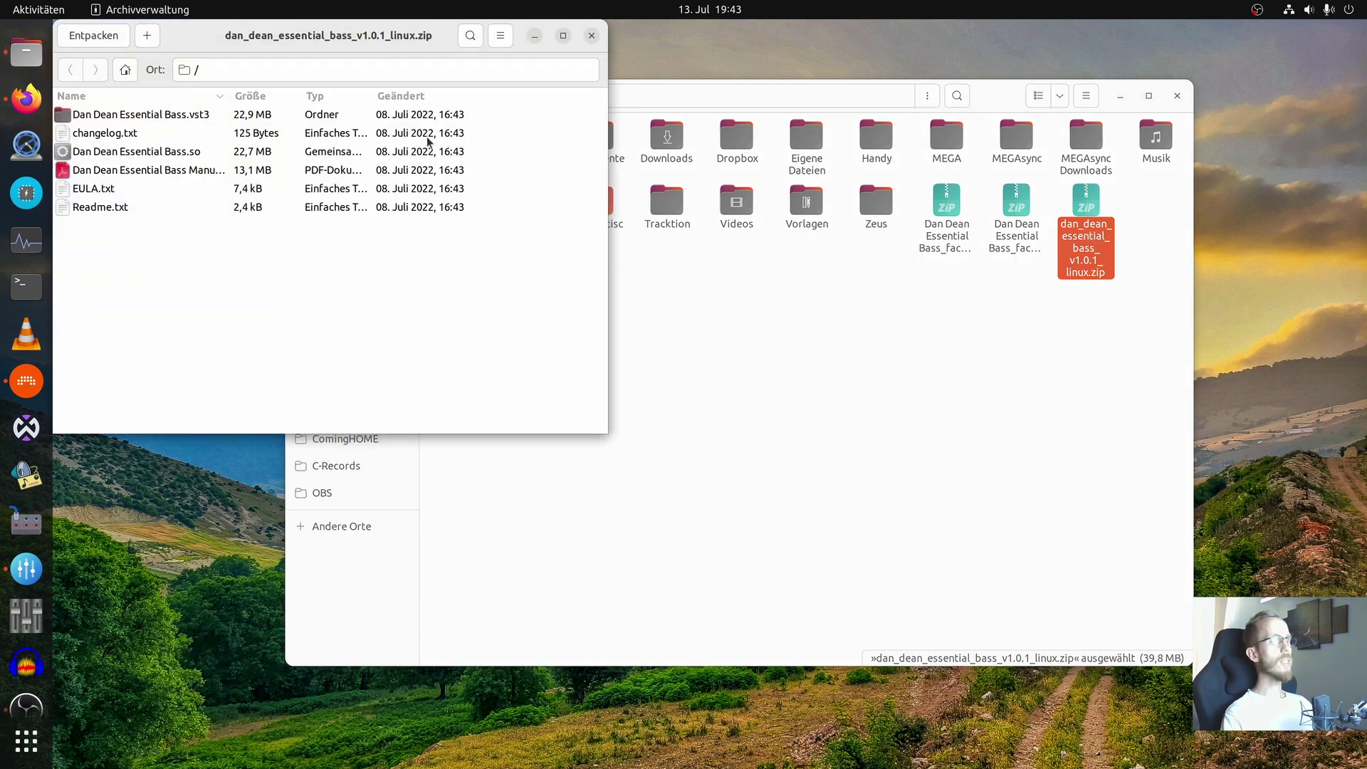
pyautogui.moveTo(397, 37); pyautogui.dragTo(814, 160)
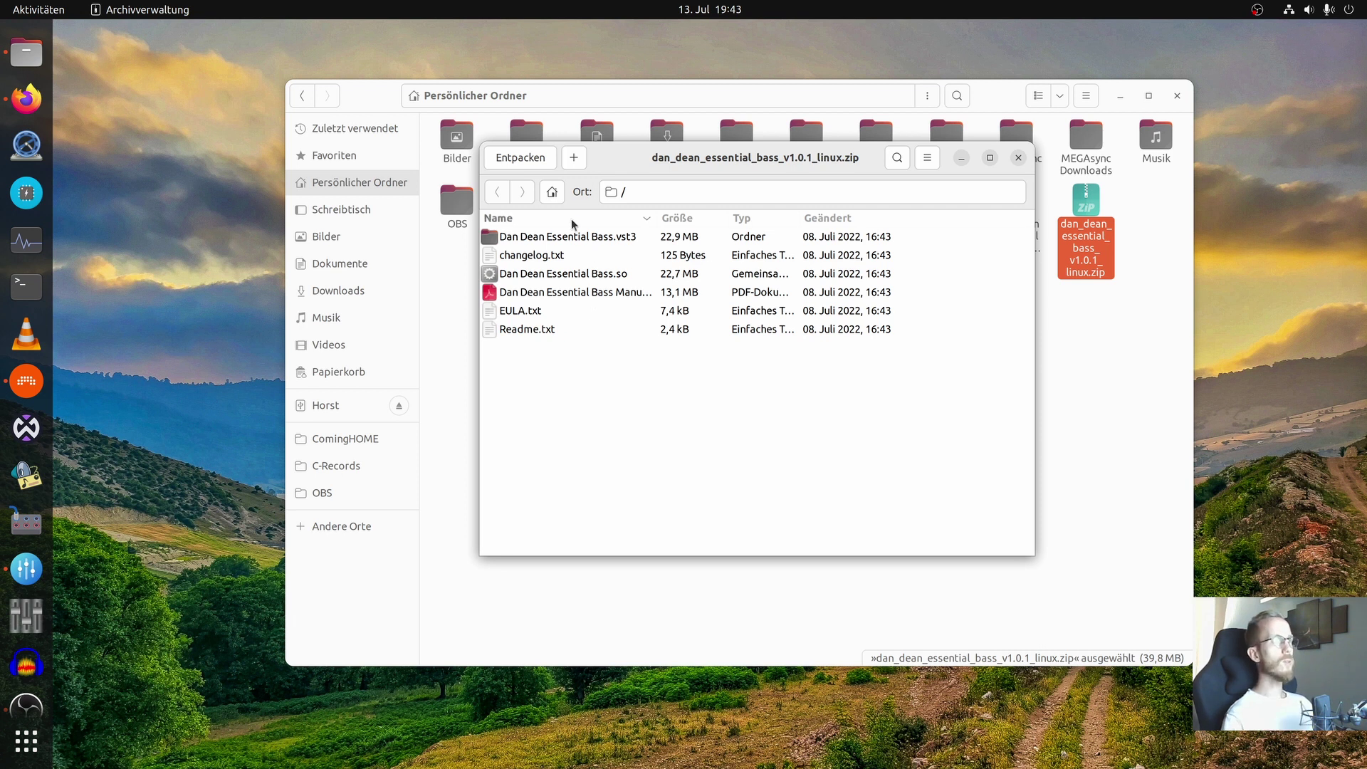
pyautogui.click(521, 158)
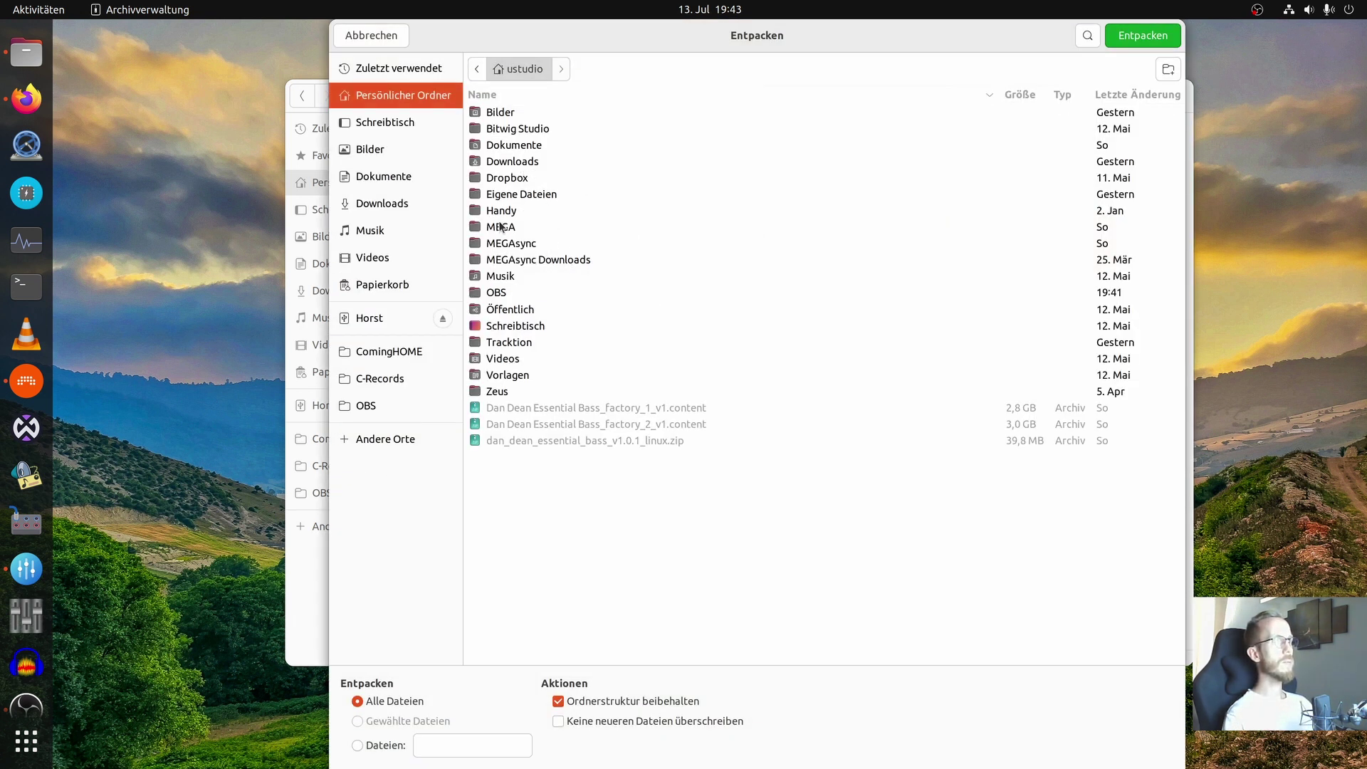
pyautogui.doubleClick(502, 276)
pyautogui.doubleClick(504, 129)
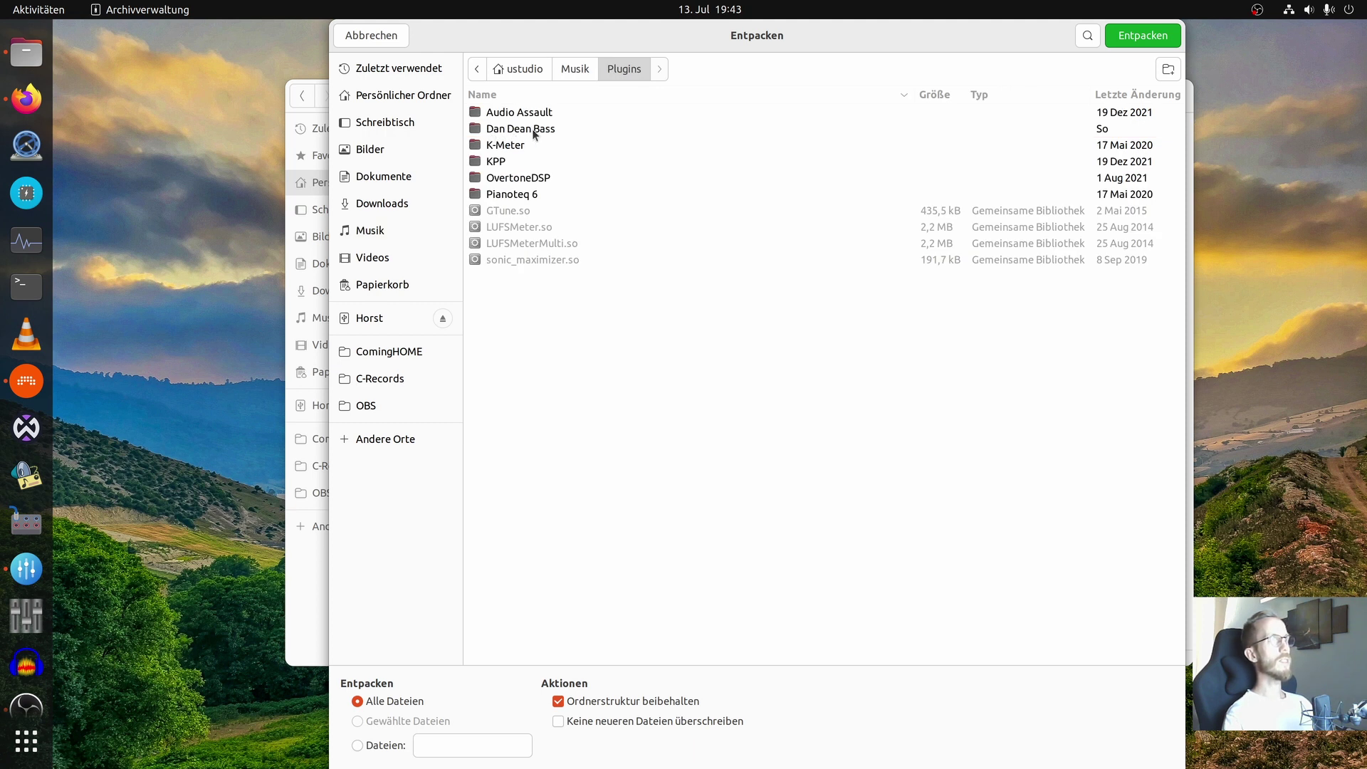
pyautogui.doubleClick(522, 130)
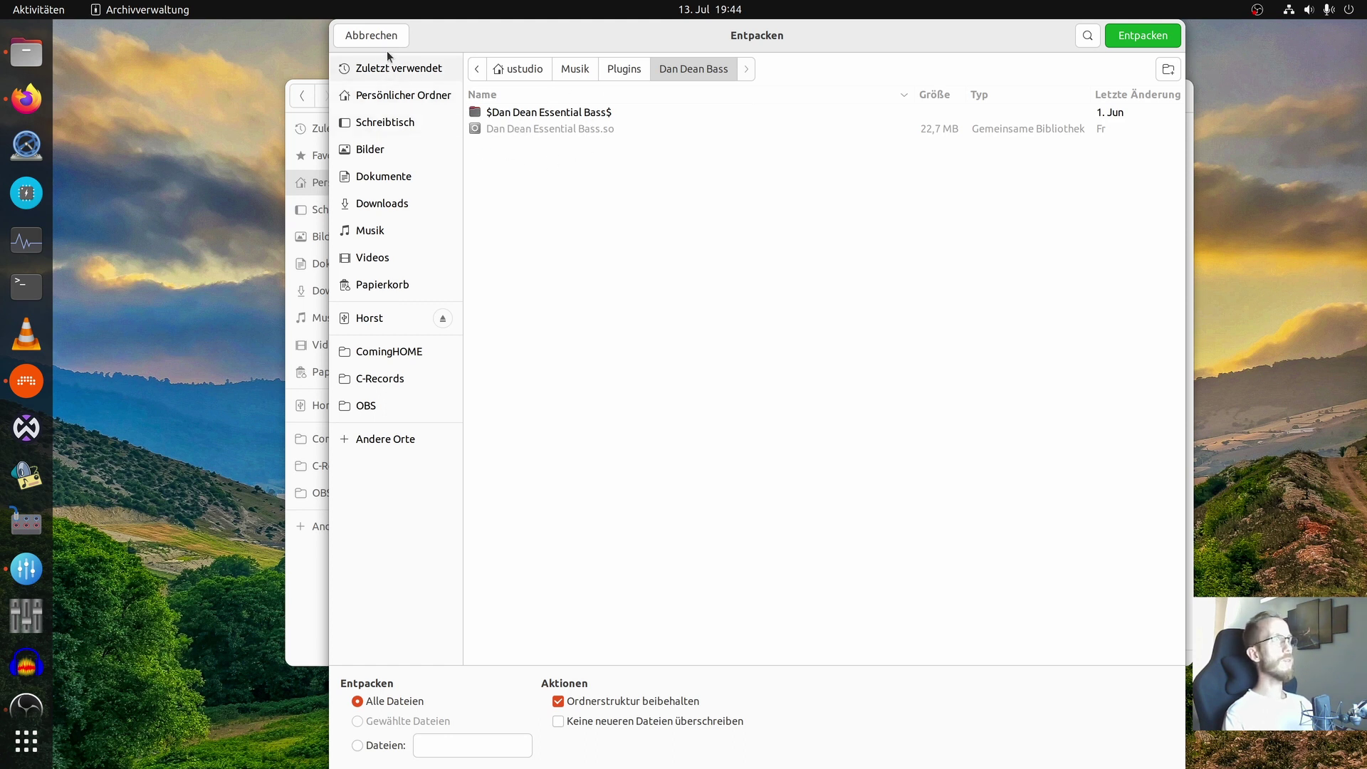
pyautogui.click(371, 35)
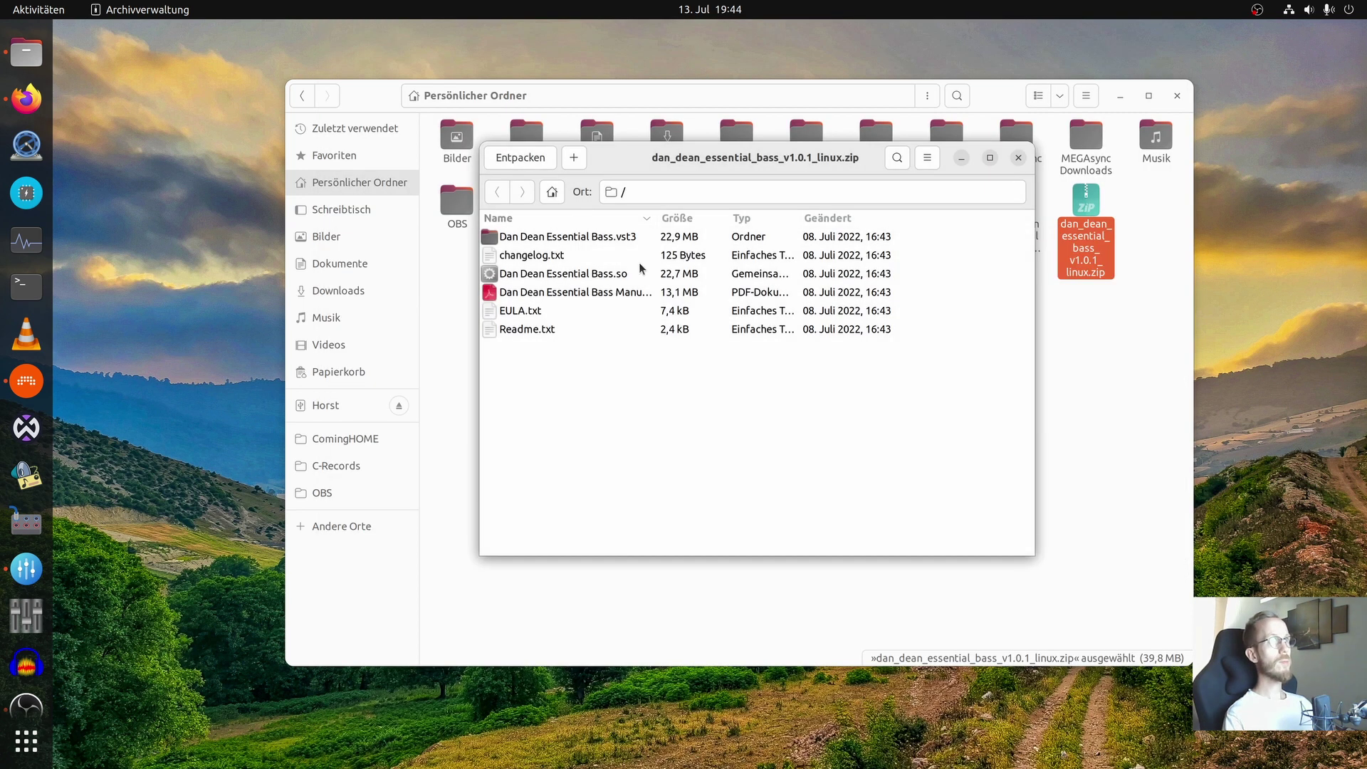
# Choose Dan Dean Essential Bass.vst3 for extraction, show hidden files and browse to the .vst3 folder in the home directory
pyautogui.click(571, 242)
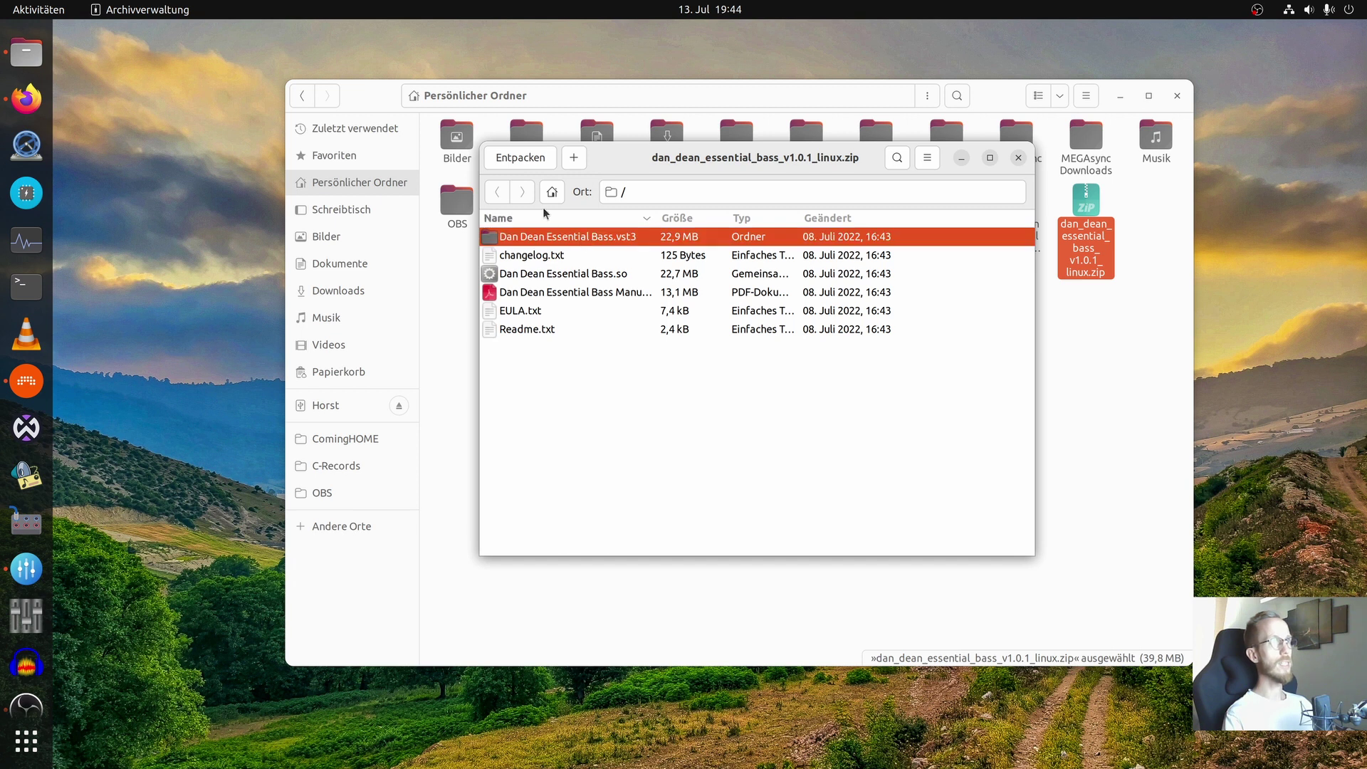
pyautogui.click(520, 157)
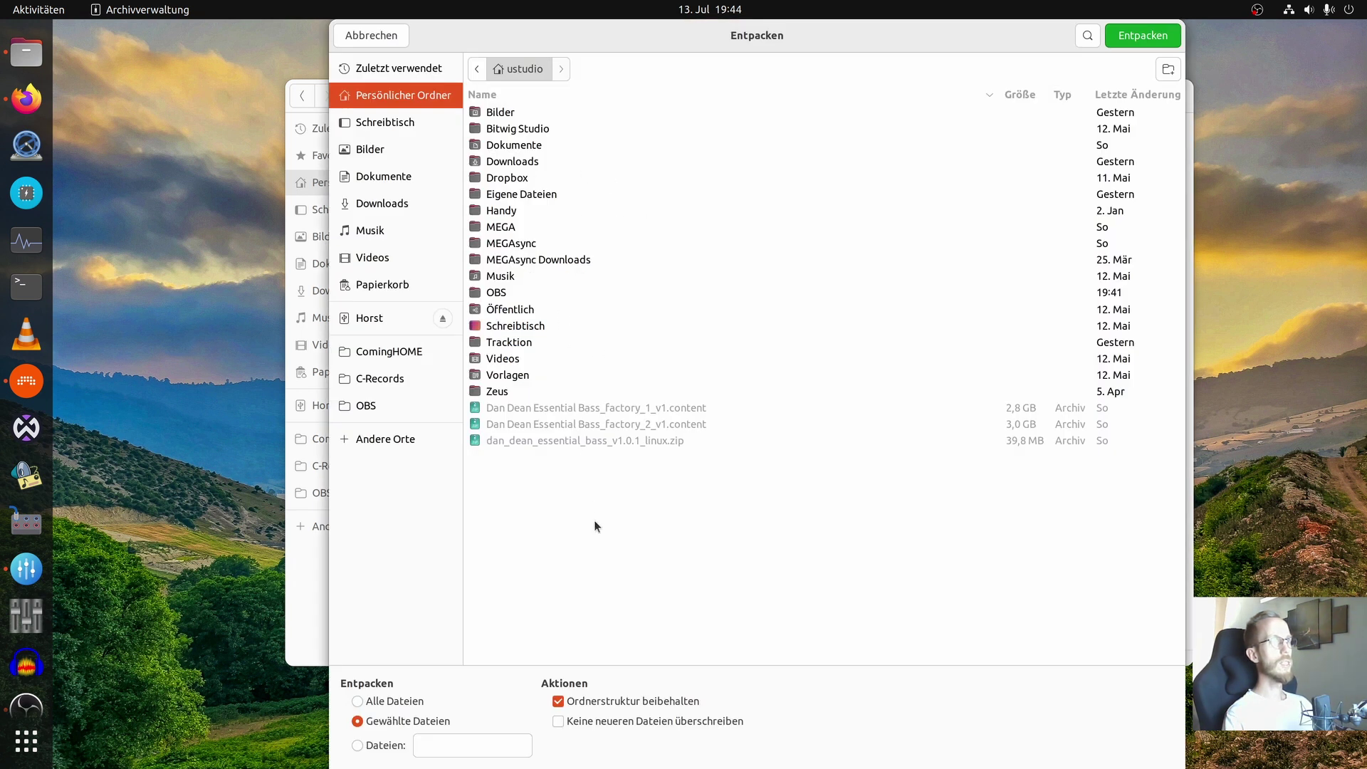
pyautogui.rightClick(642, 493)
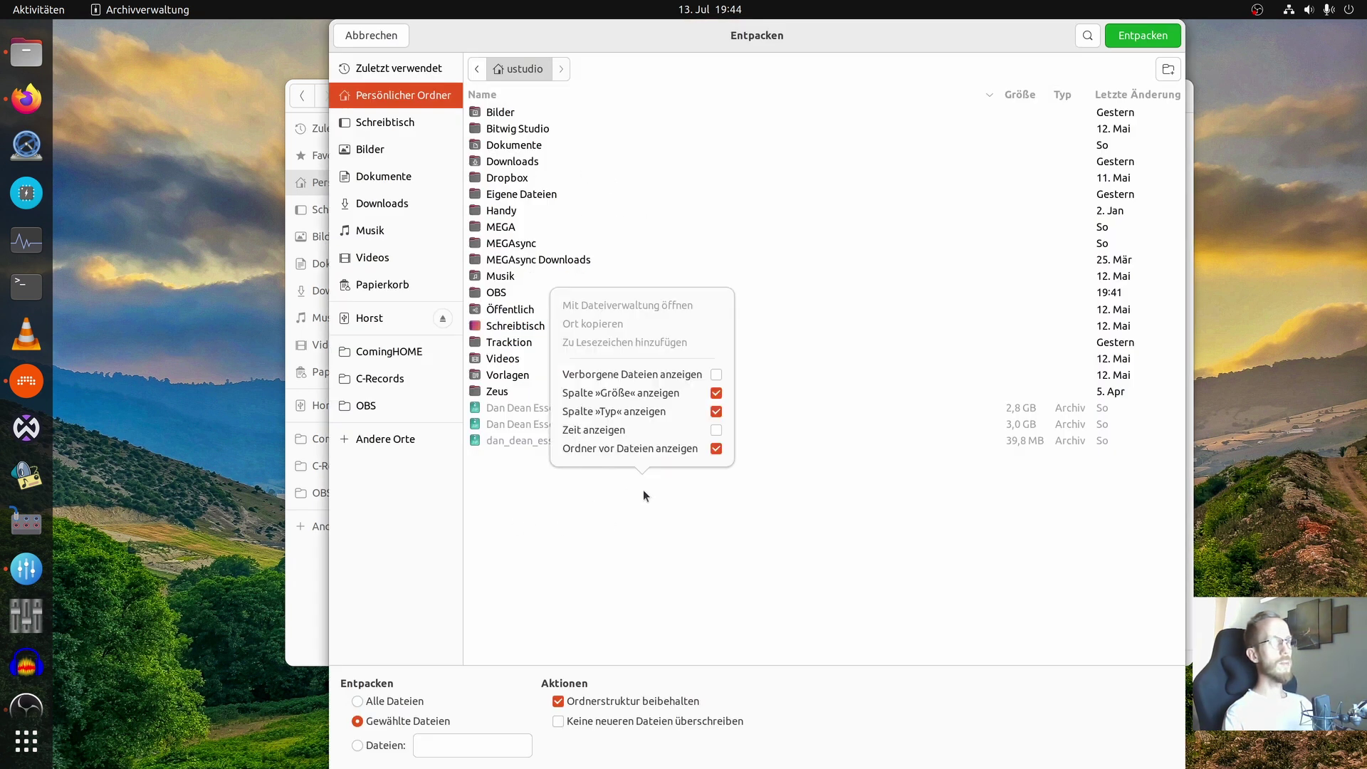
pyautogui.click(666, 376)
pyautogui.click(533, 311)
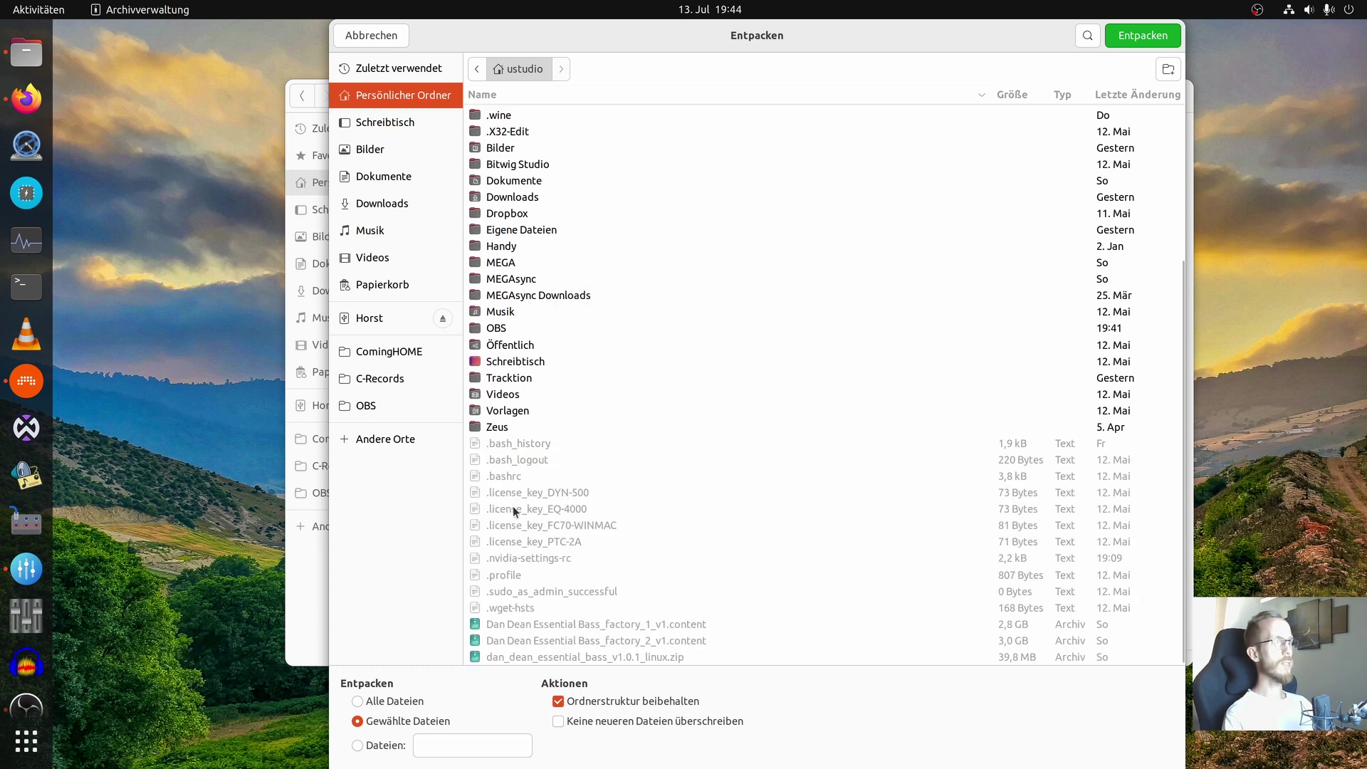
pyautogui.scroll(5, 533, 311)
pyautogui.click(502, 311)
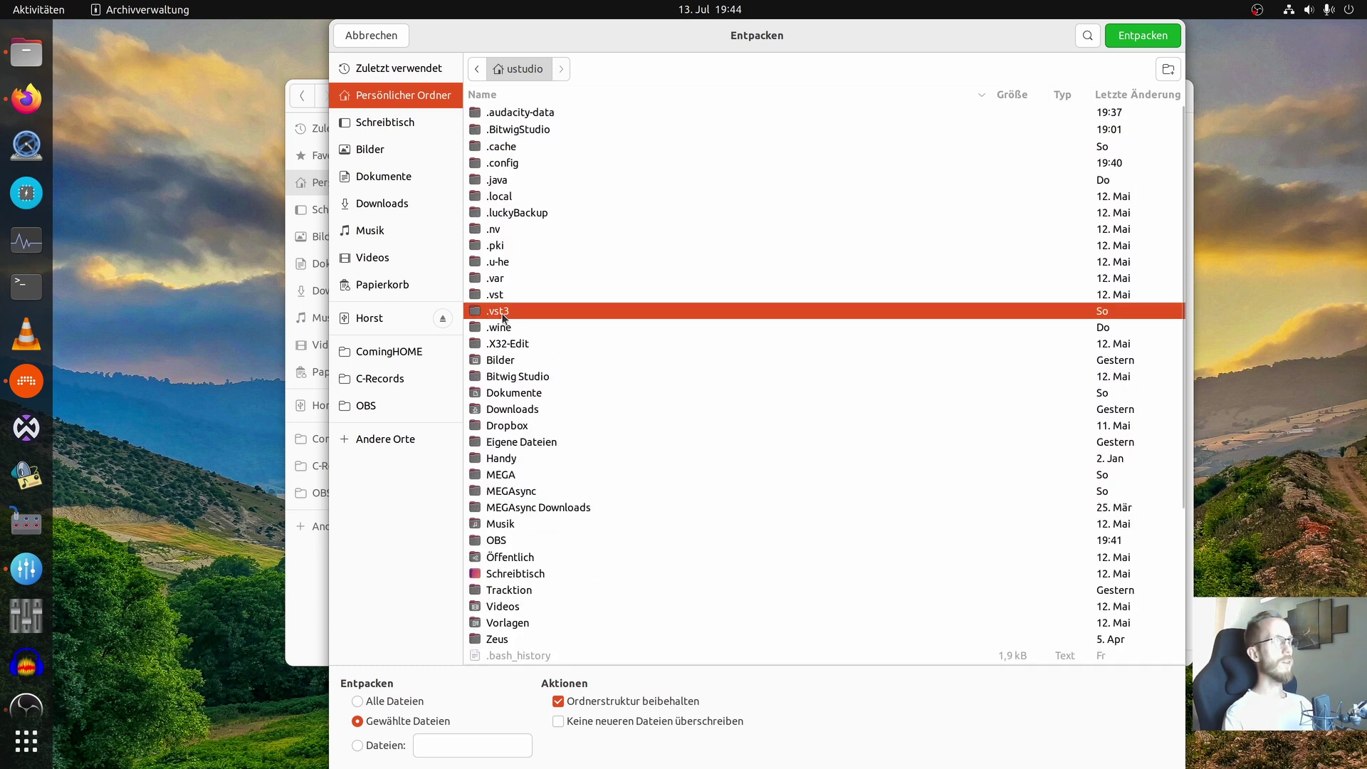
pyautogui.doubleClick(502, 311)
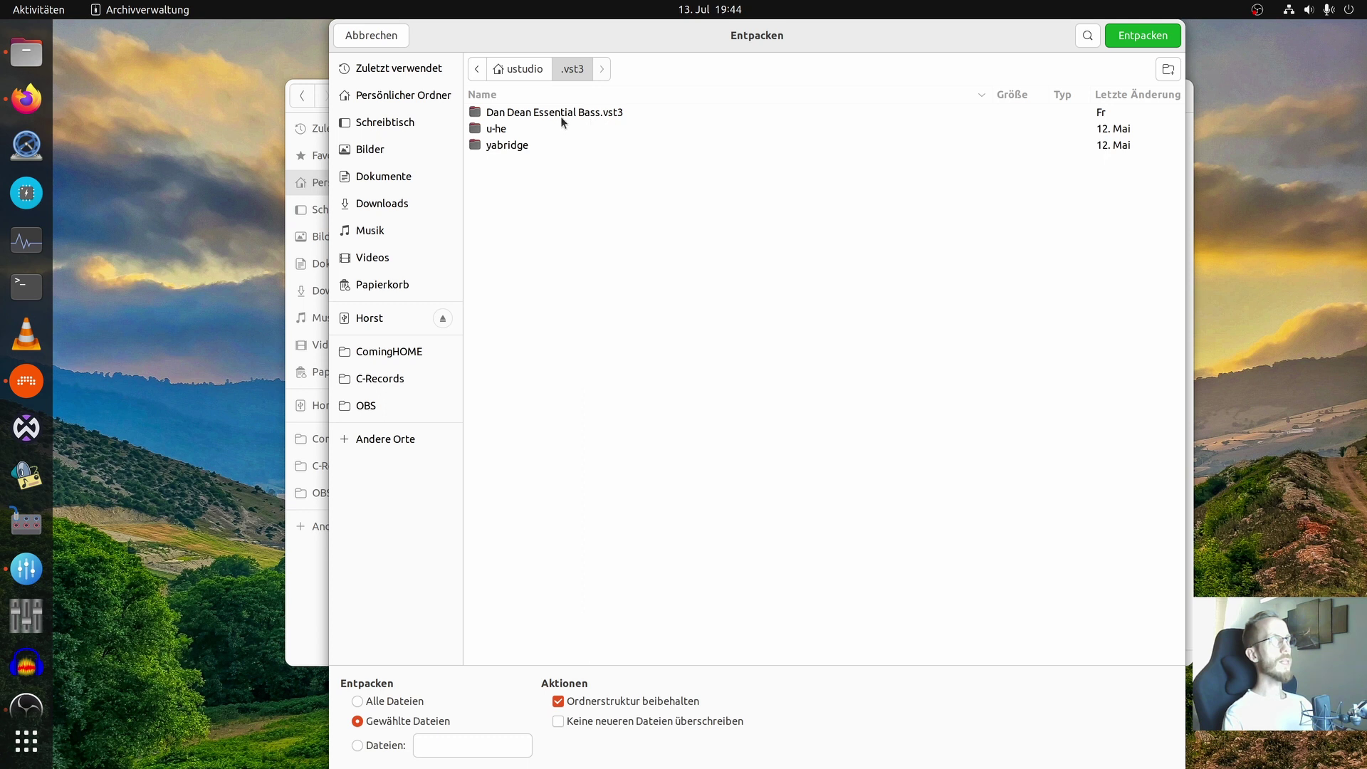
# Return to the home directory, turn off the display of hidden files, cancel the extraction and close the archive
pyautogui.click(503, 70)
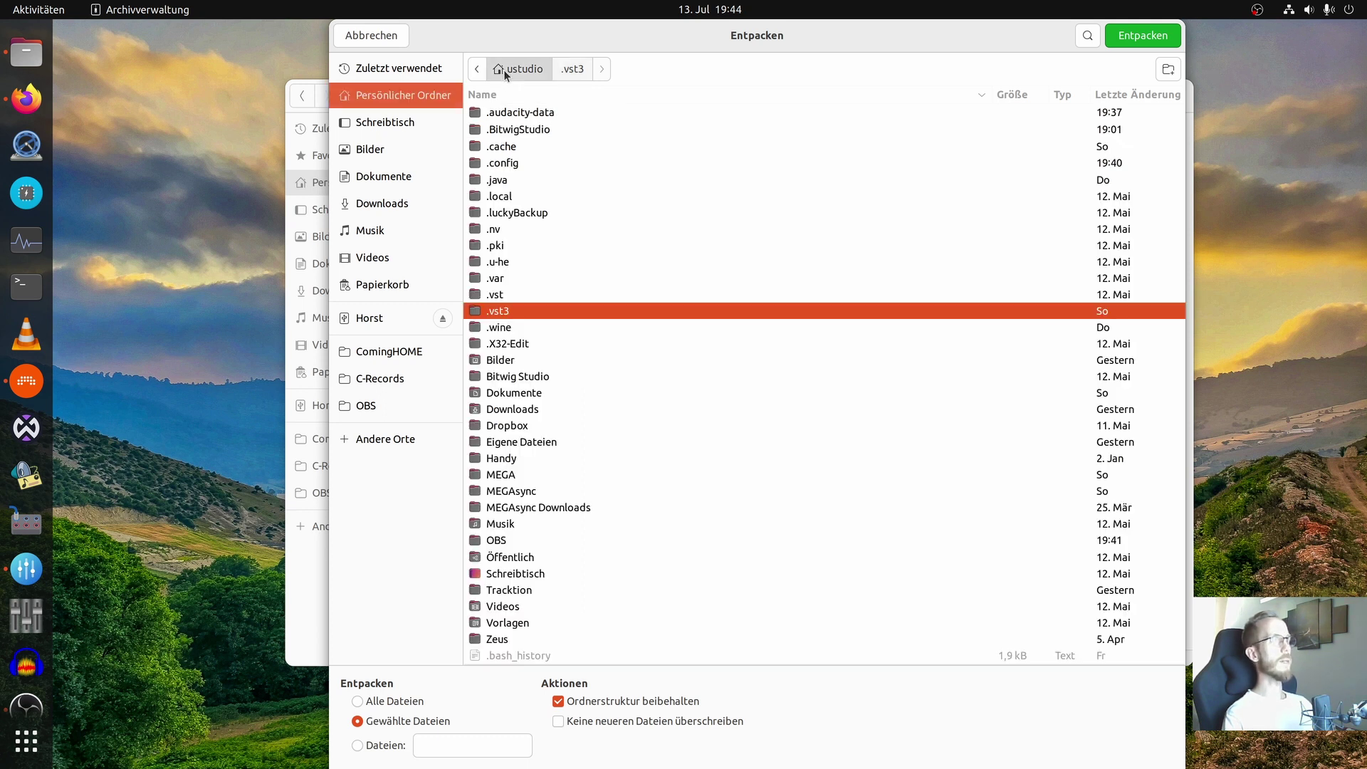
pyautogui.rightClick(708, 371)
pyautogui.click(770, 267)
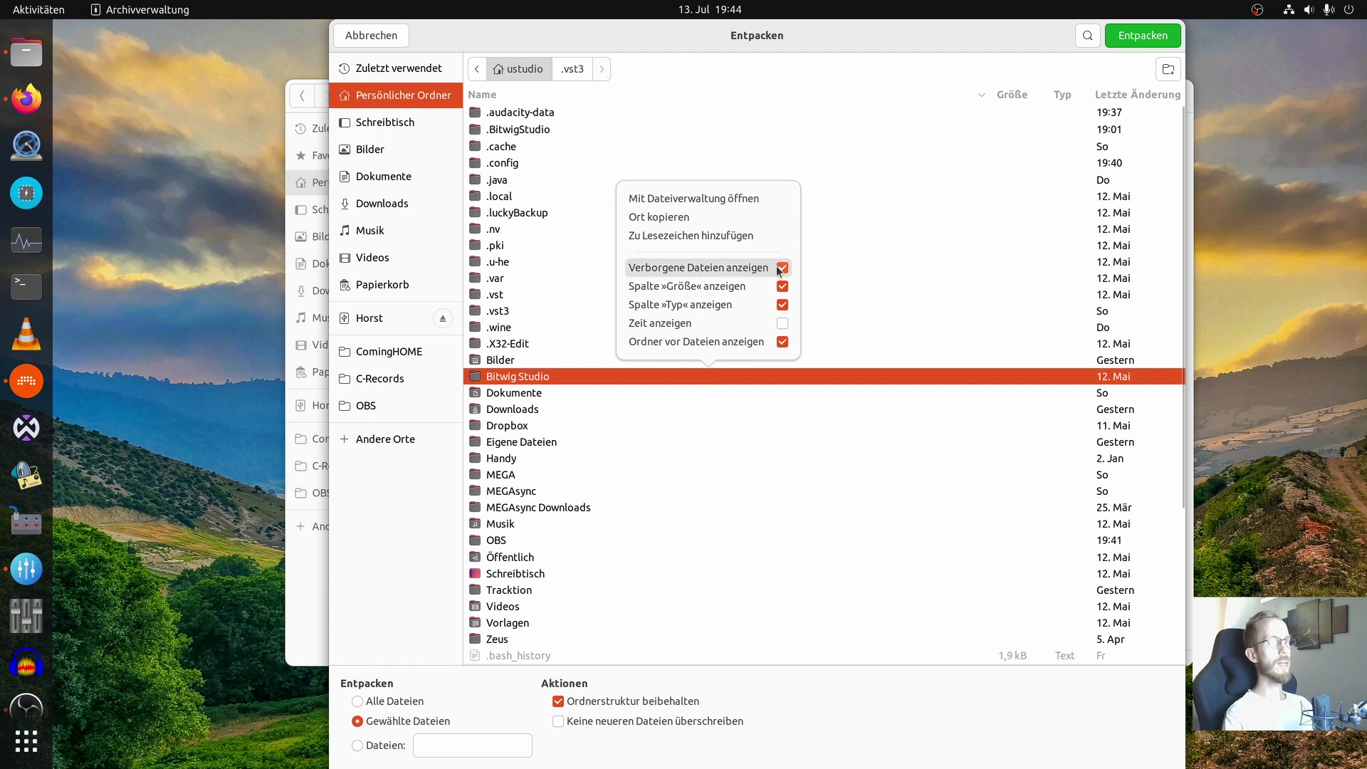
pyautogui.click(394, 39)
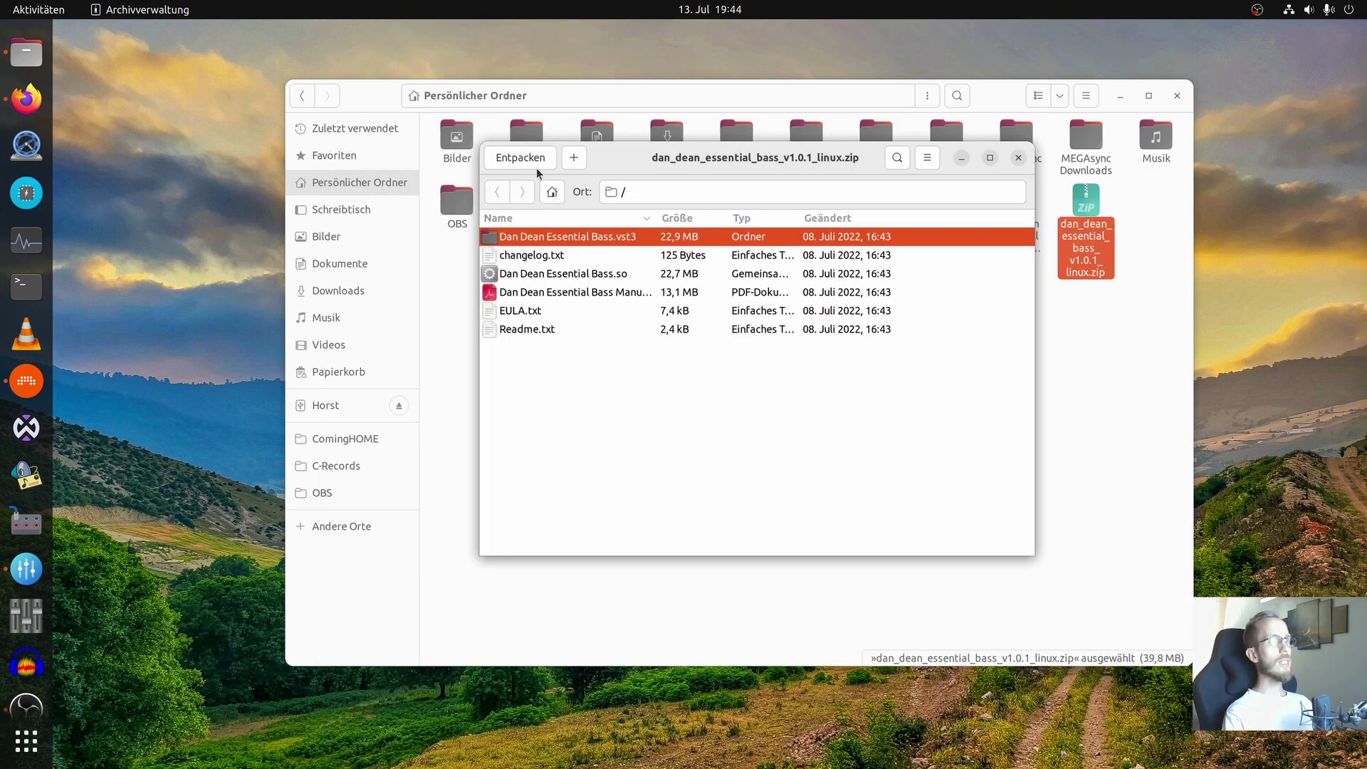
pyautogui.click(1019, 158)
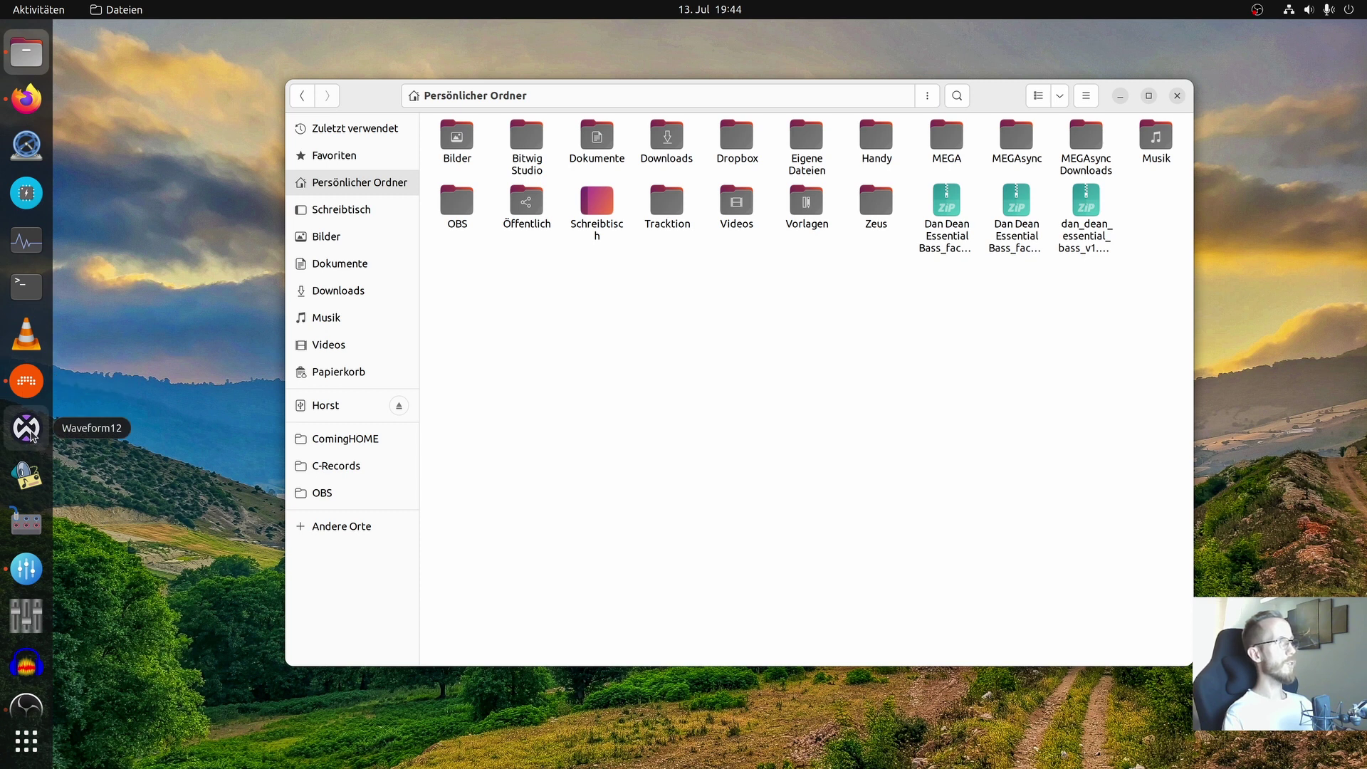
# Switch to Bitwig Studio and show the project with the E-Bass Entwurf track full screen
pyautogui.click(25, 382)
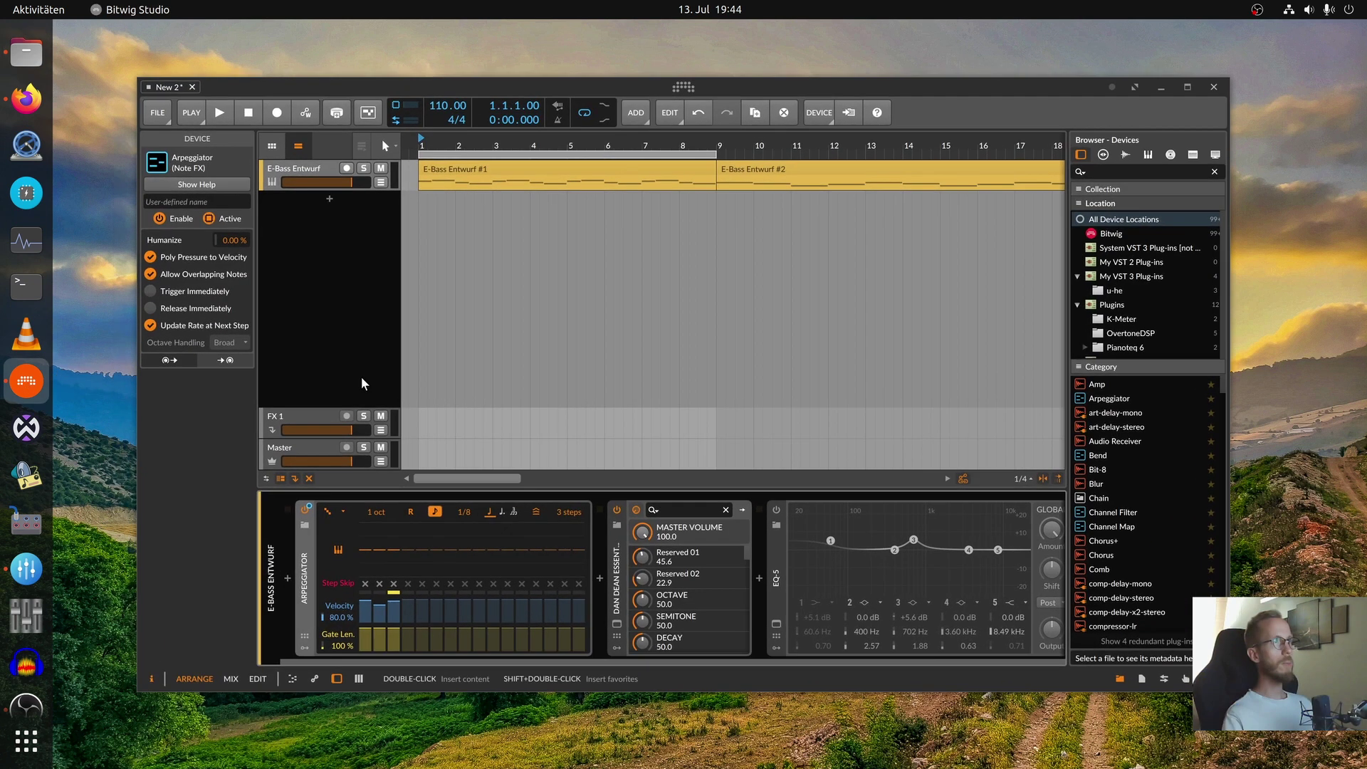
pyautogui.click(1135, 87)
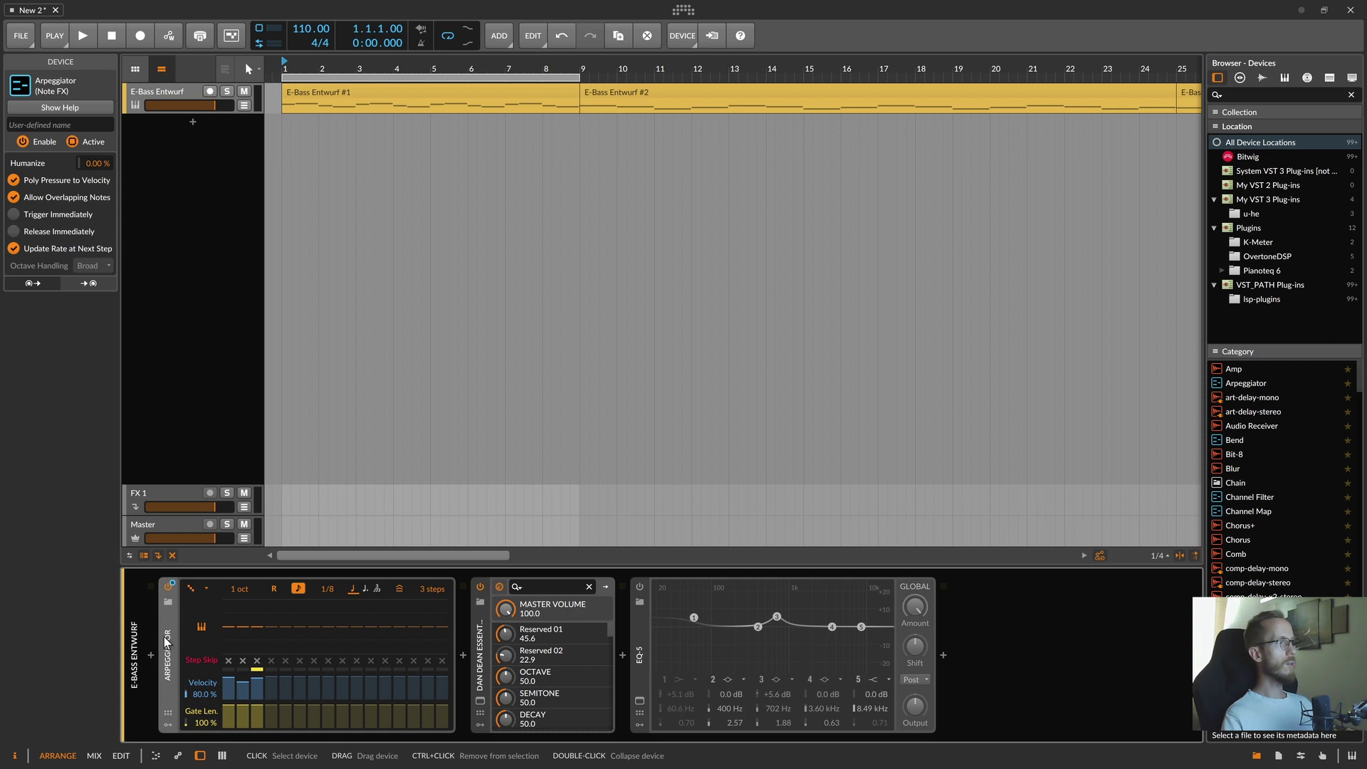
# Deactivate the Arpeggiator on the E-Bass Entwurf track and add a new instrument track below it
pyautogui.hotkey('alt', 'a')
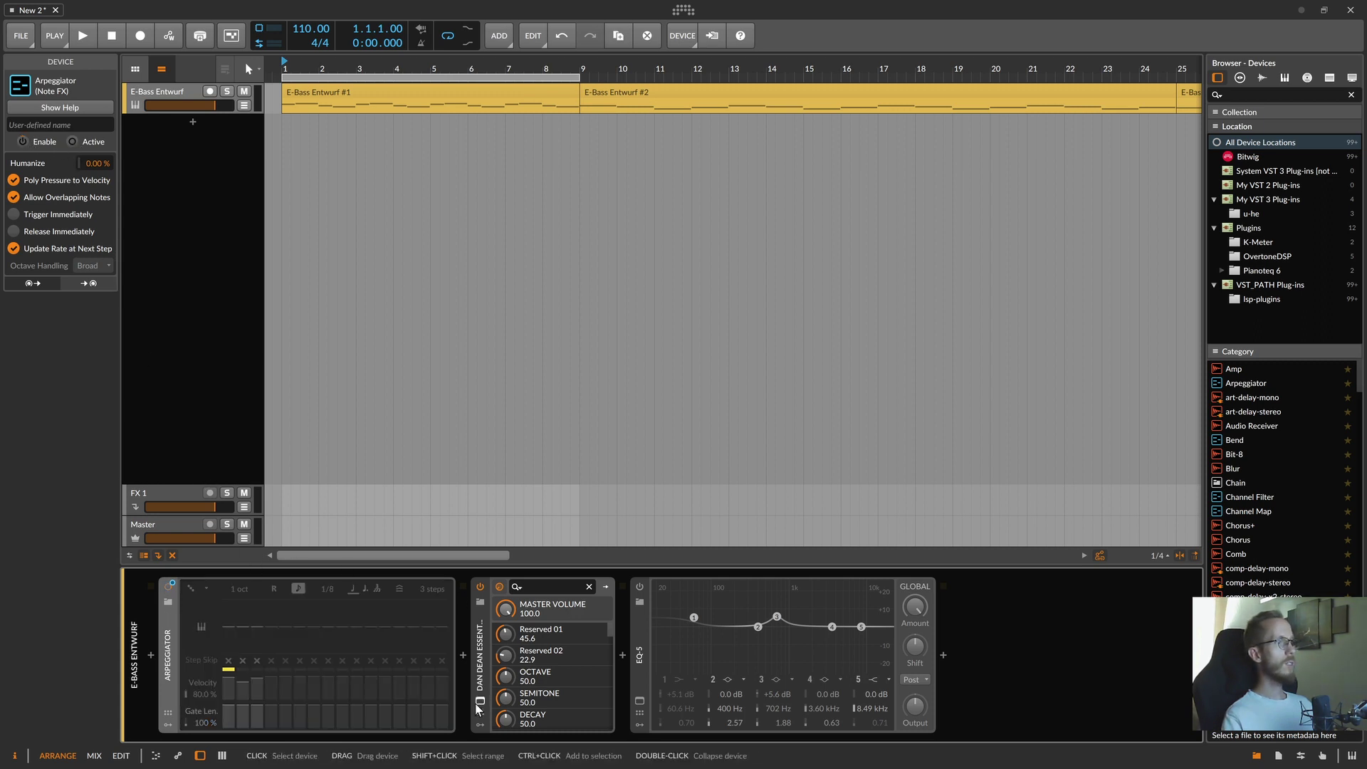
pyautogui.rightClick(165, 183)
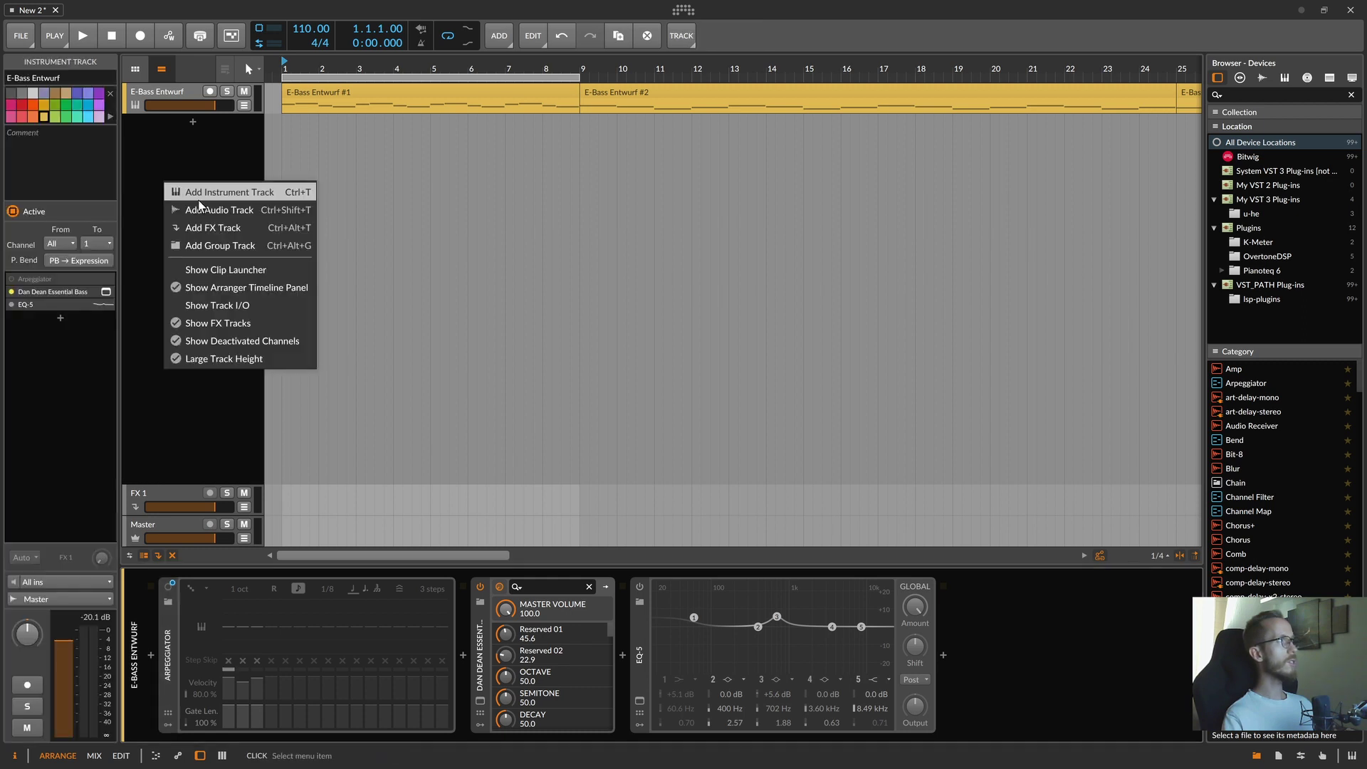
pyautogui.click(210, 192)
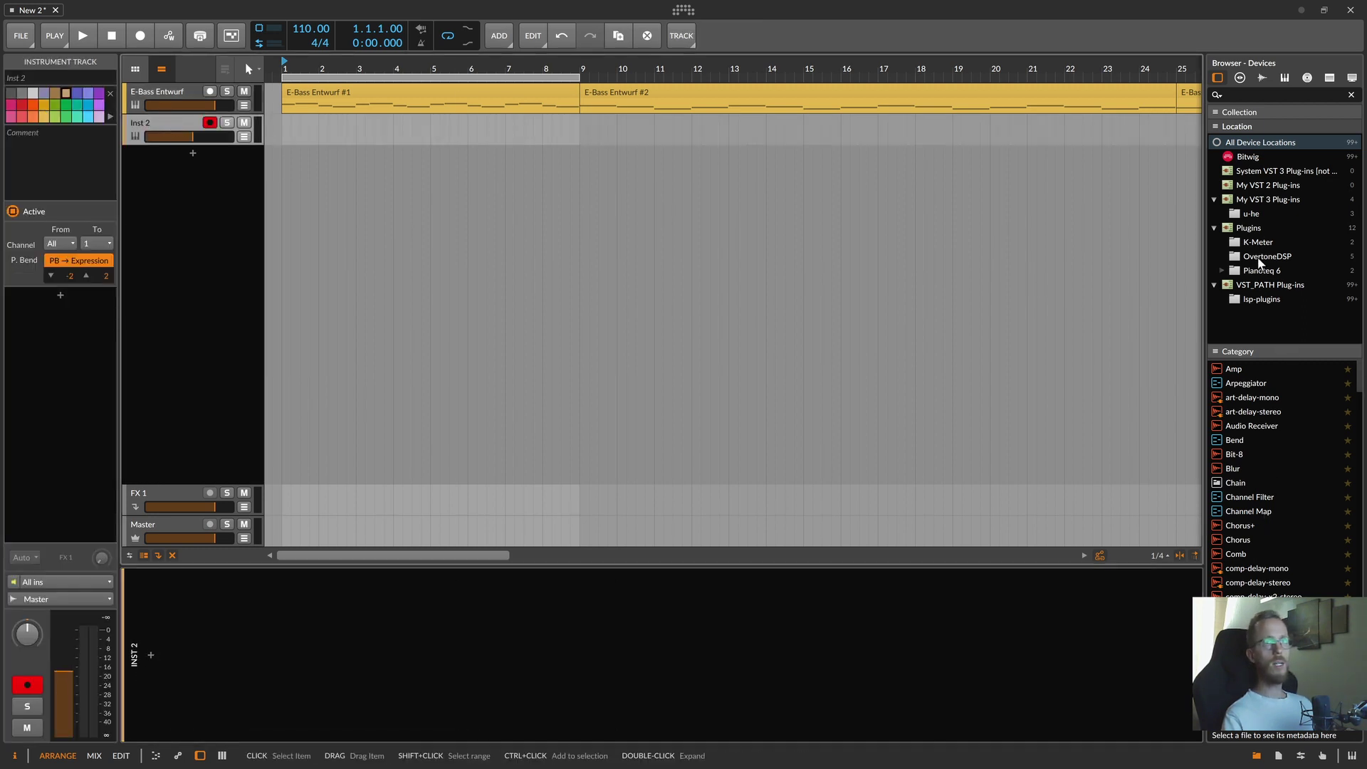
# Insert Dan Dean Essential Bass from the My VST 3 Plug-ins location on the new track and close its plugin window
pyautogui.click(1253, 231)
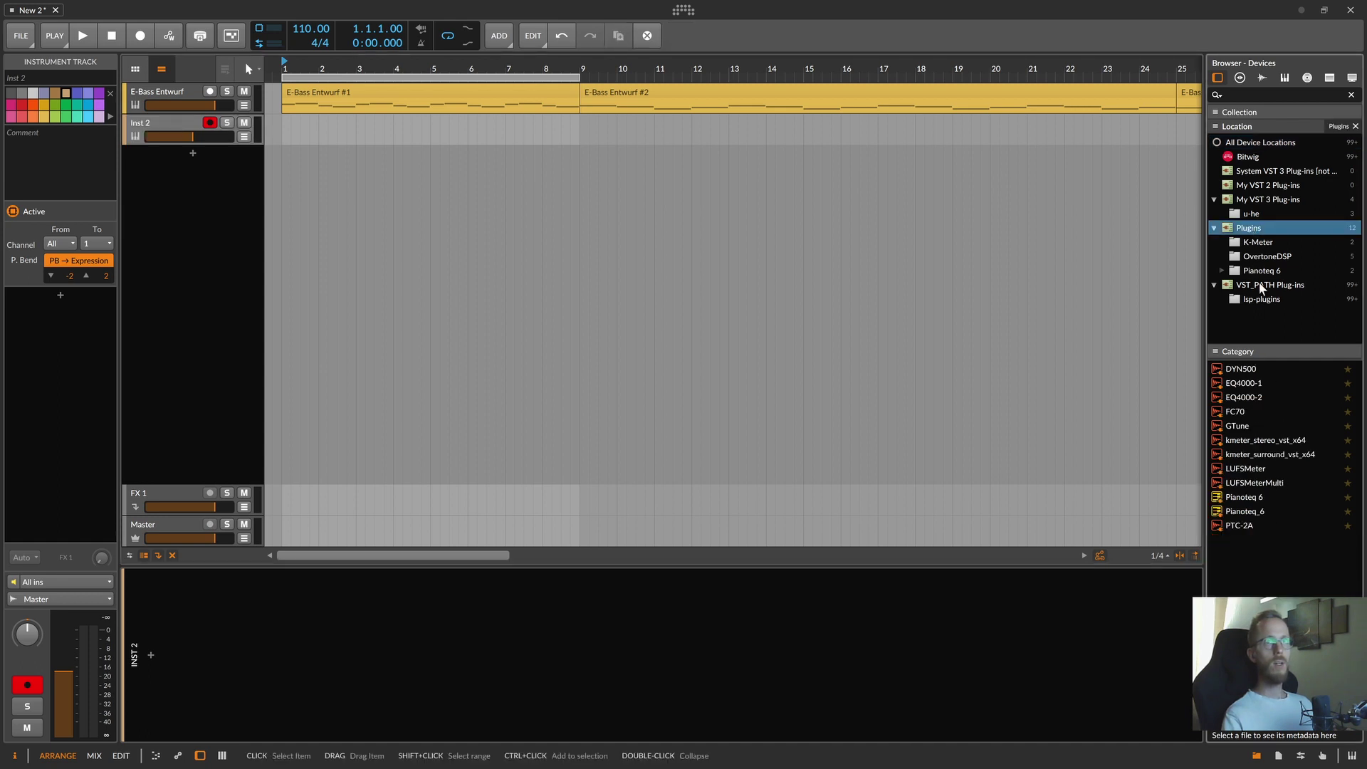
pyautogui.click(1259, 201)
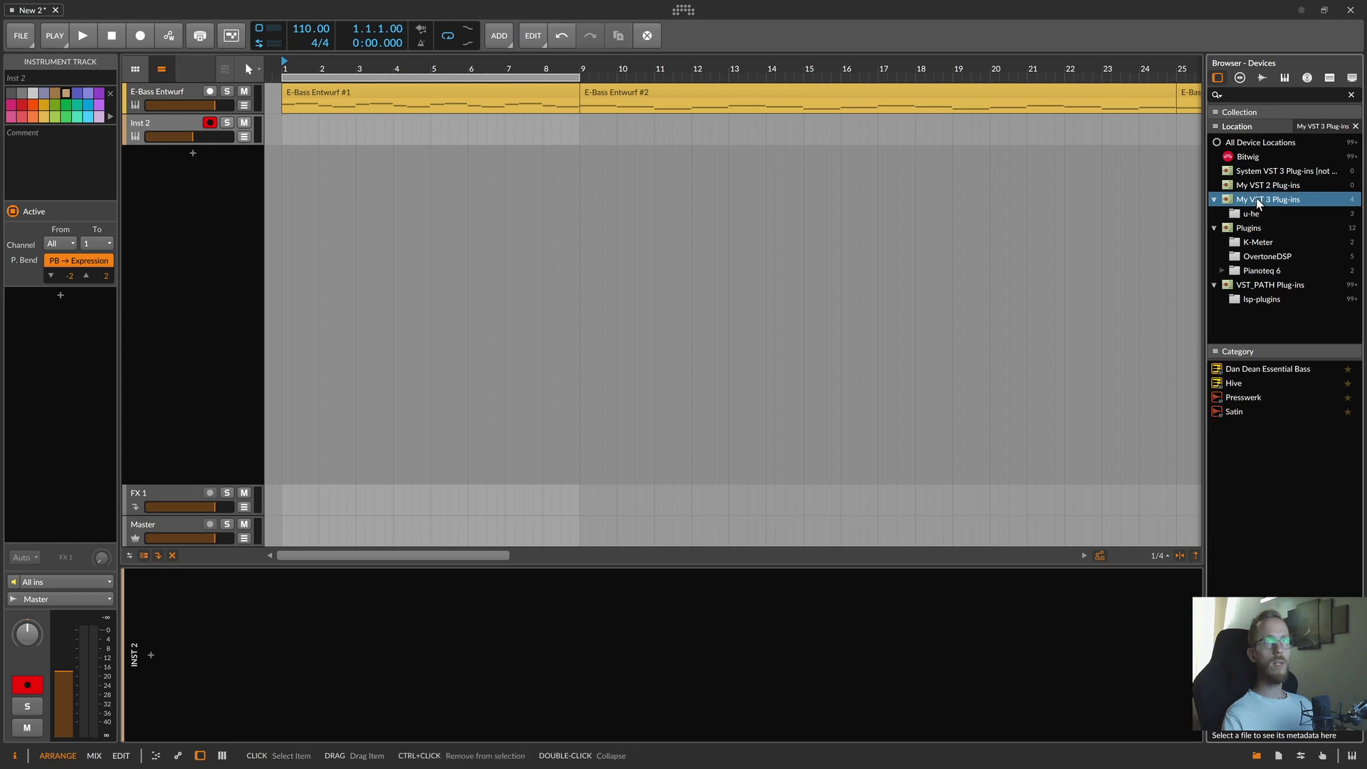
pyautogui.doubleClick(1257, 374)
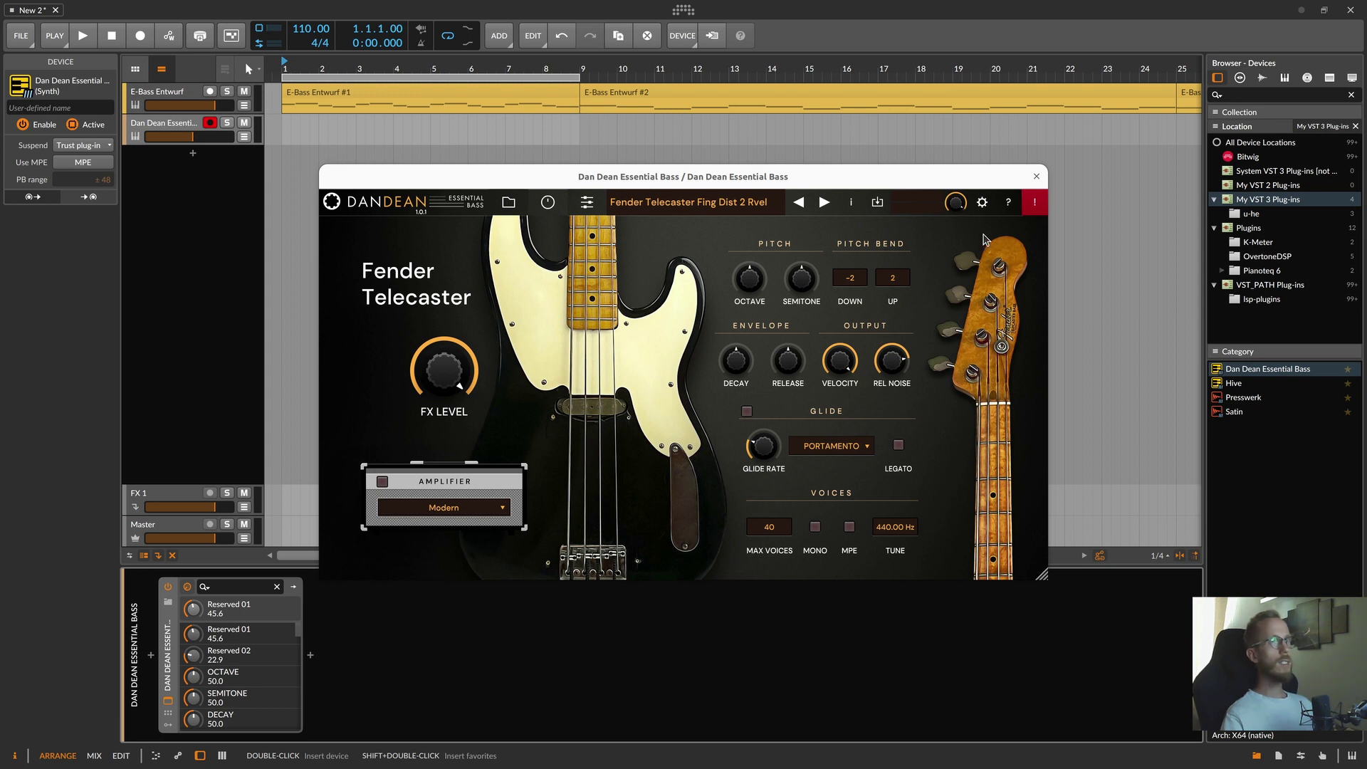
pyautogui.click(1036, 177)
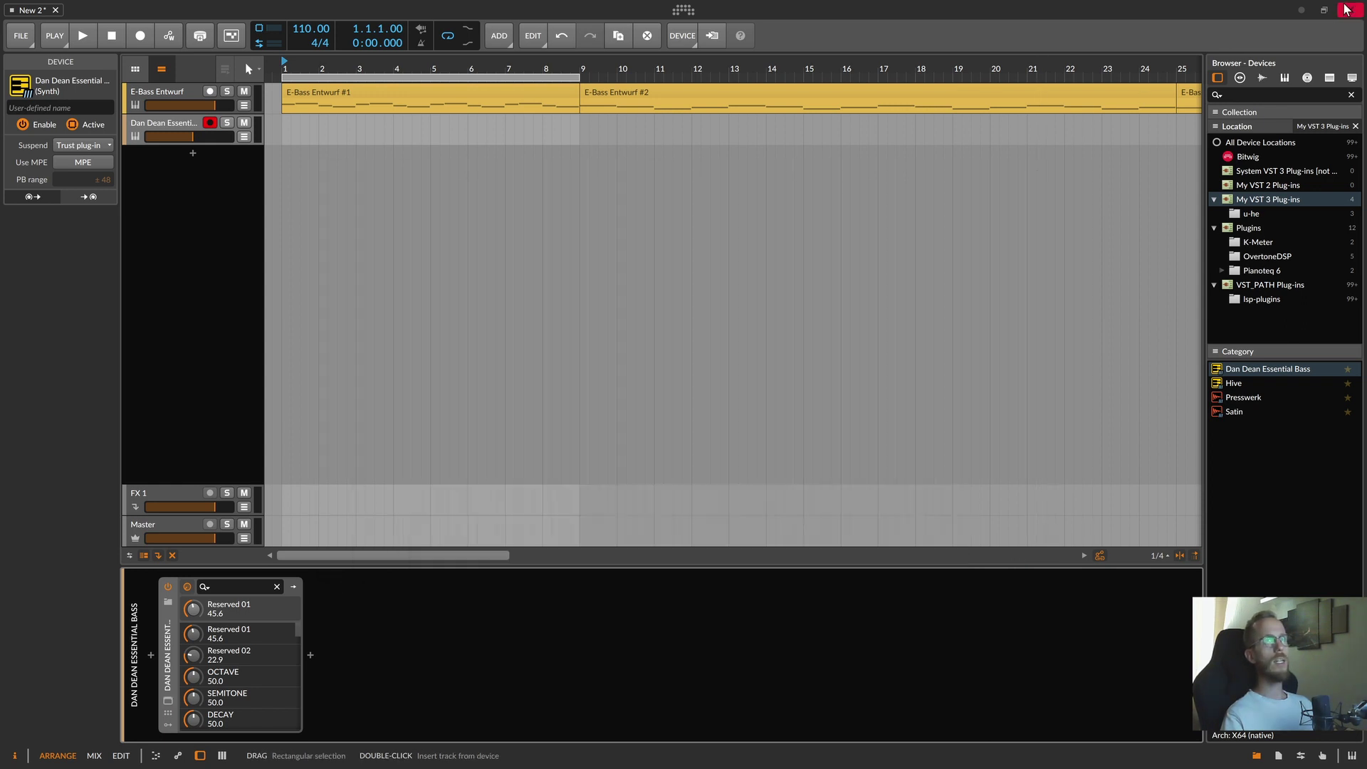
# Restore the Bitwig Studio window from full size, minimise it and select the Tracktion folder in the home directory
pyautogui.click(1325, 10)
pyautogui.click(1160, 87)
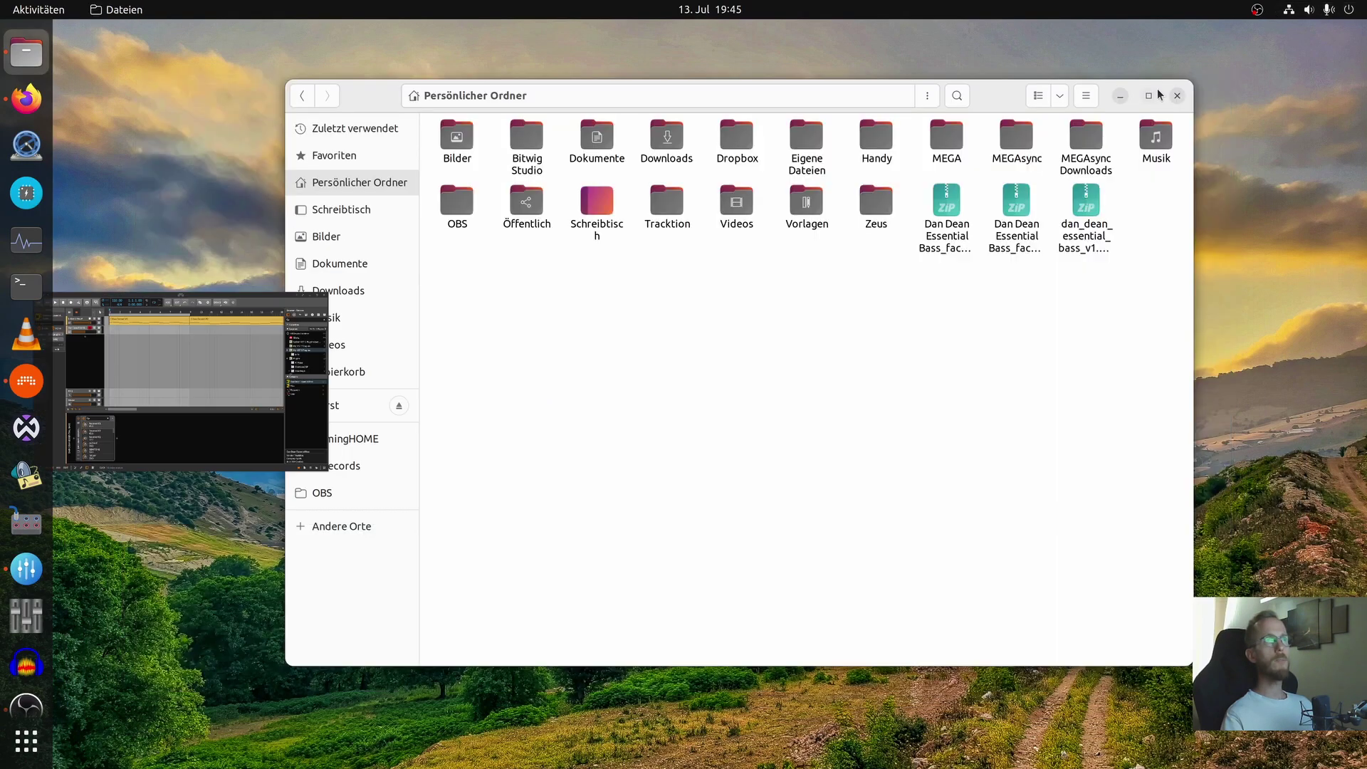
pyautogui.click(680, 235)
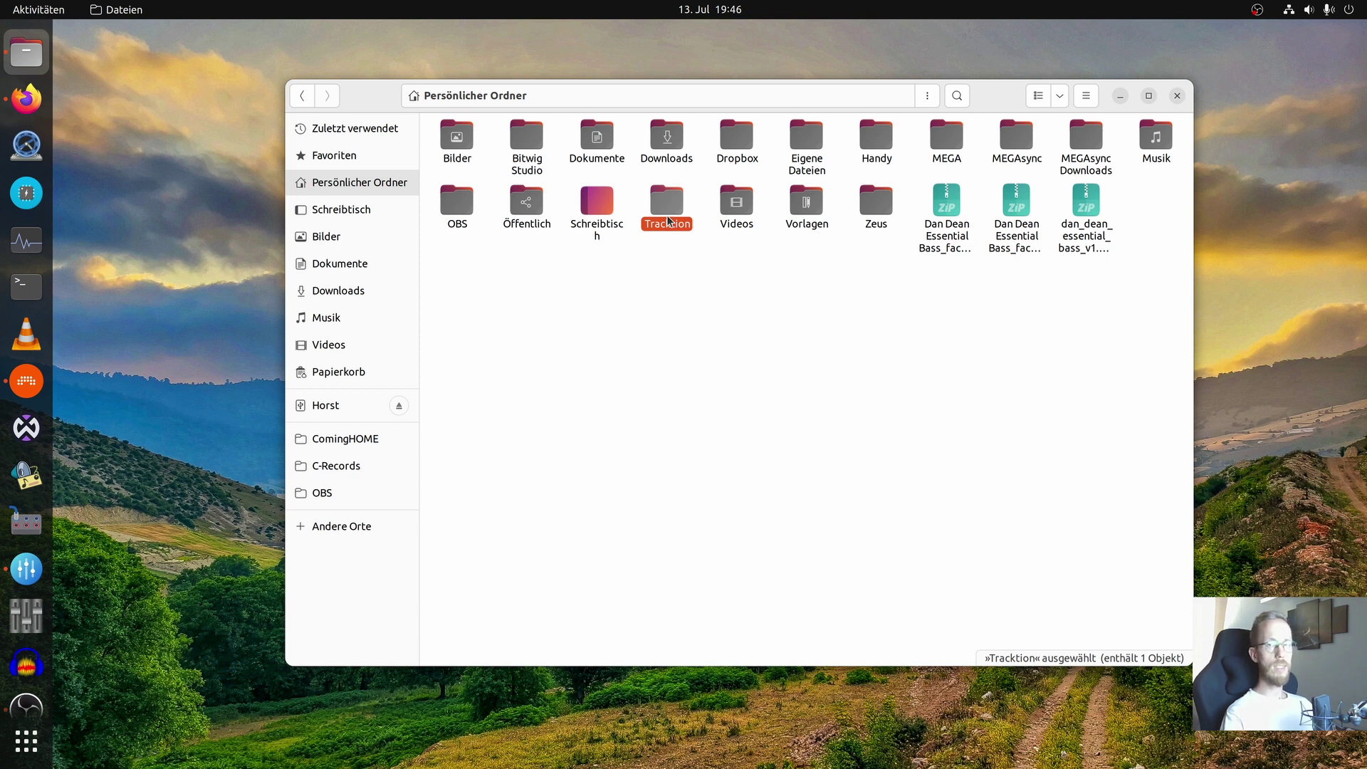
# Switch back to Bitwig Studio, view the Dan Dean Essential Bass plugin window and close it
pyautogui.click(26, 381)
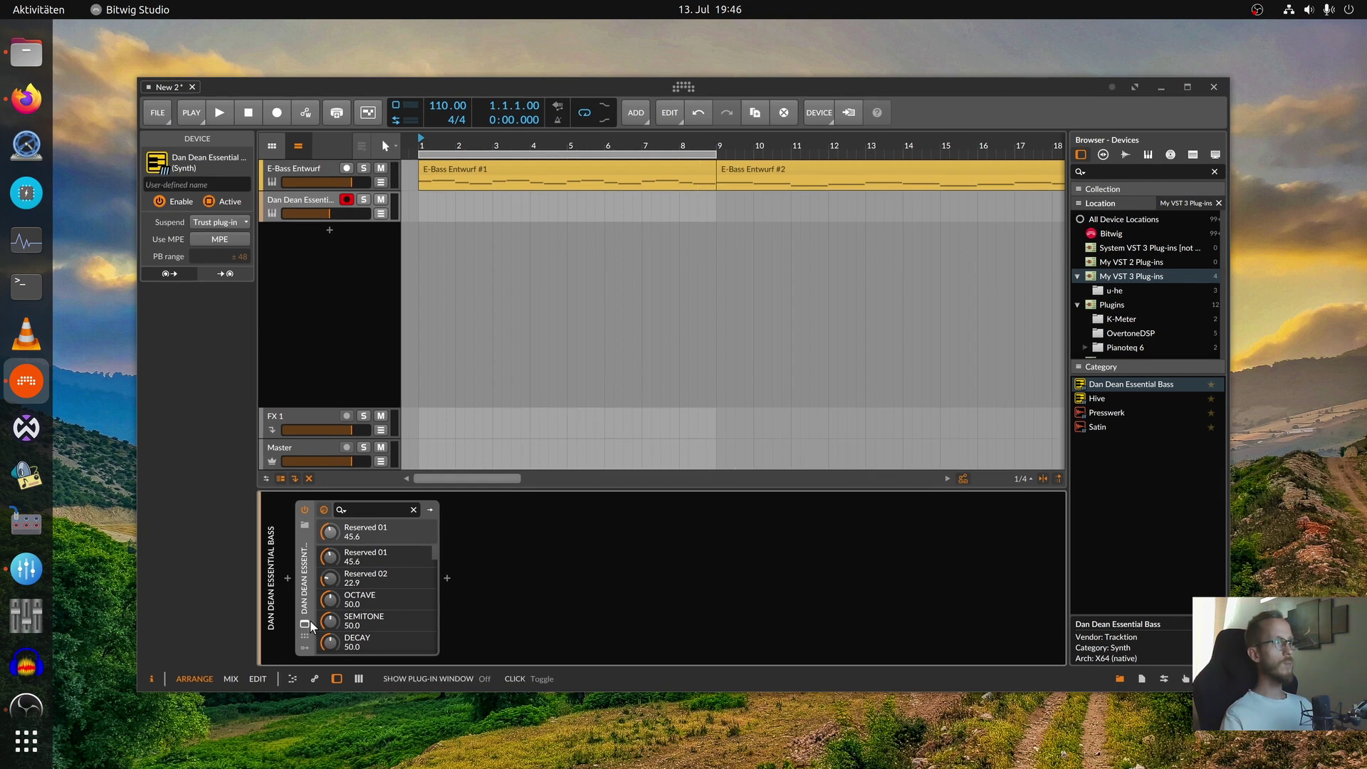
pyautogui.click(306, 624)
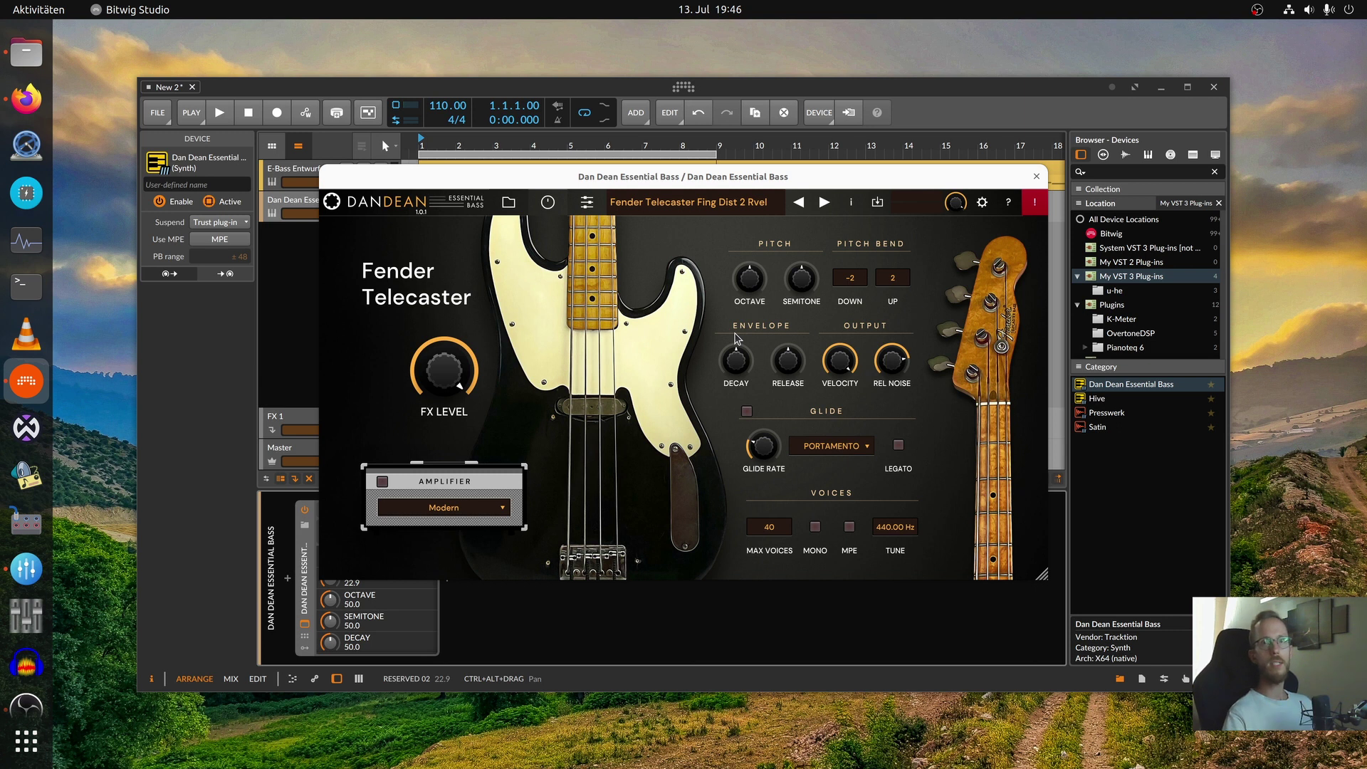
pyautogui.click(1036, 176)
# Minimise Bitwig Studio, inspect the Tracktion/Dan Dean Essential Bass folder, return to the home directory and close the file manager
pyautogui.click(1161, 87)
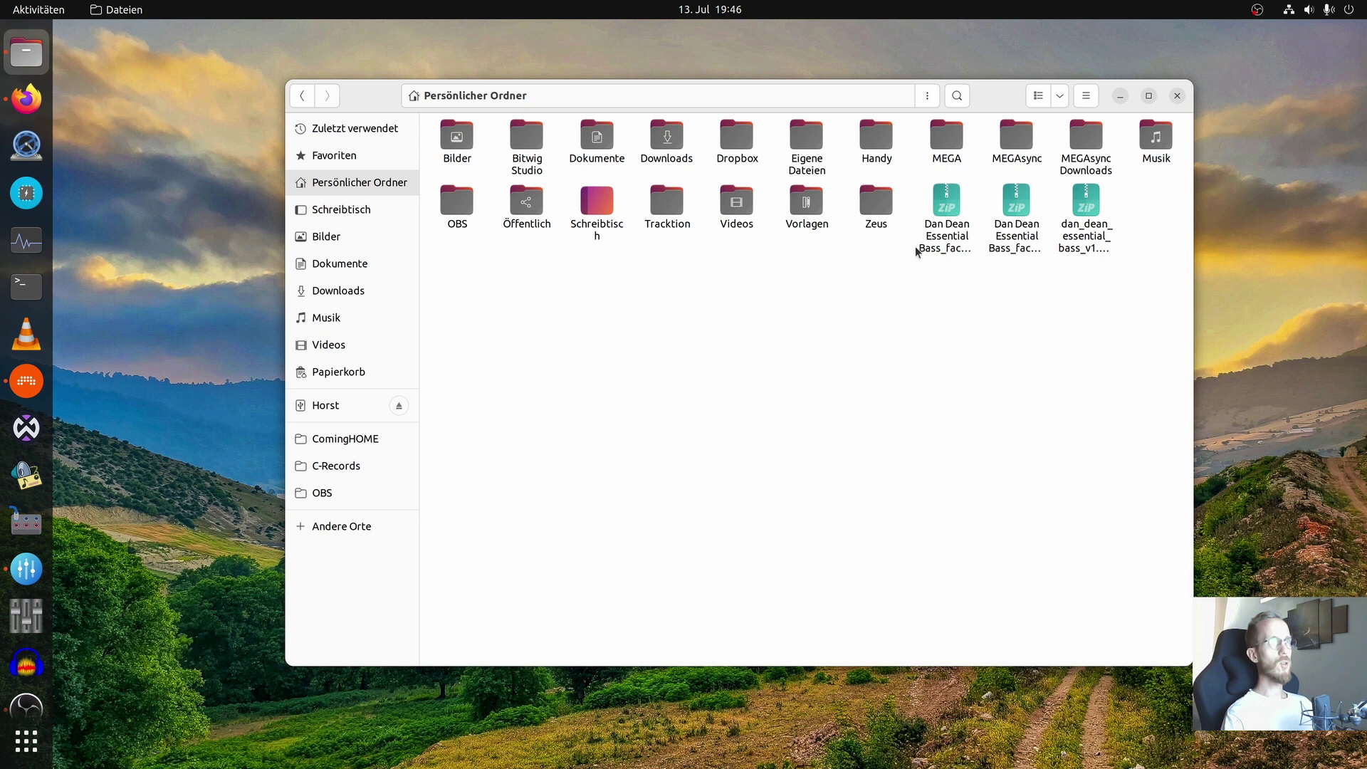
pyautogui.doubleClick(667, 201)
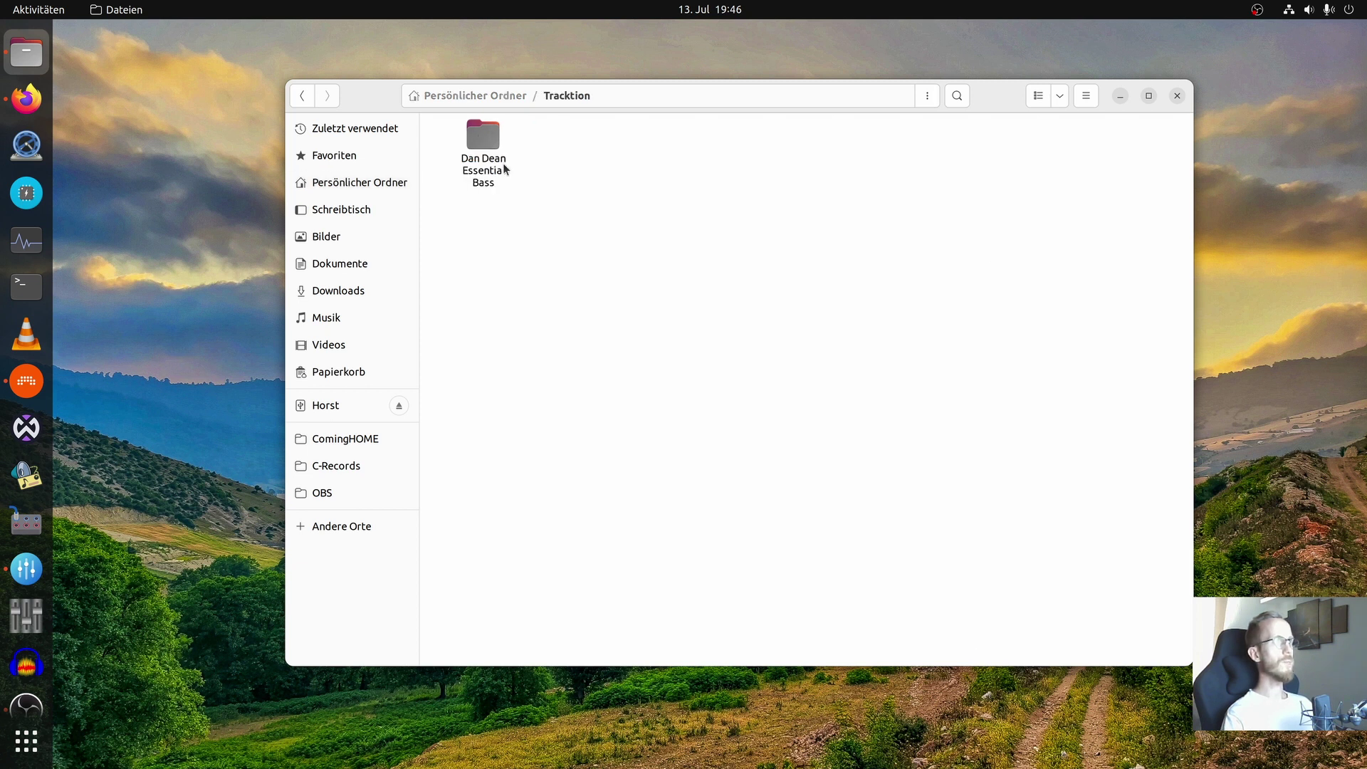
pyautogui.doubleClick(491, 156)
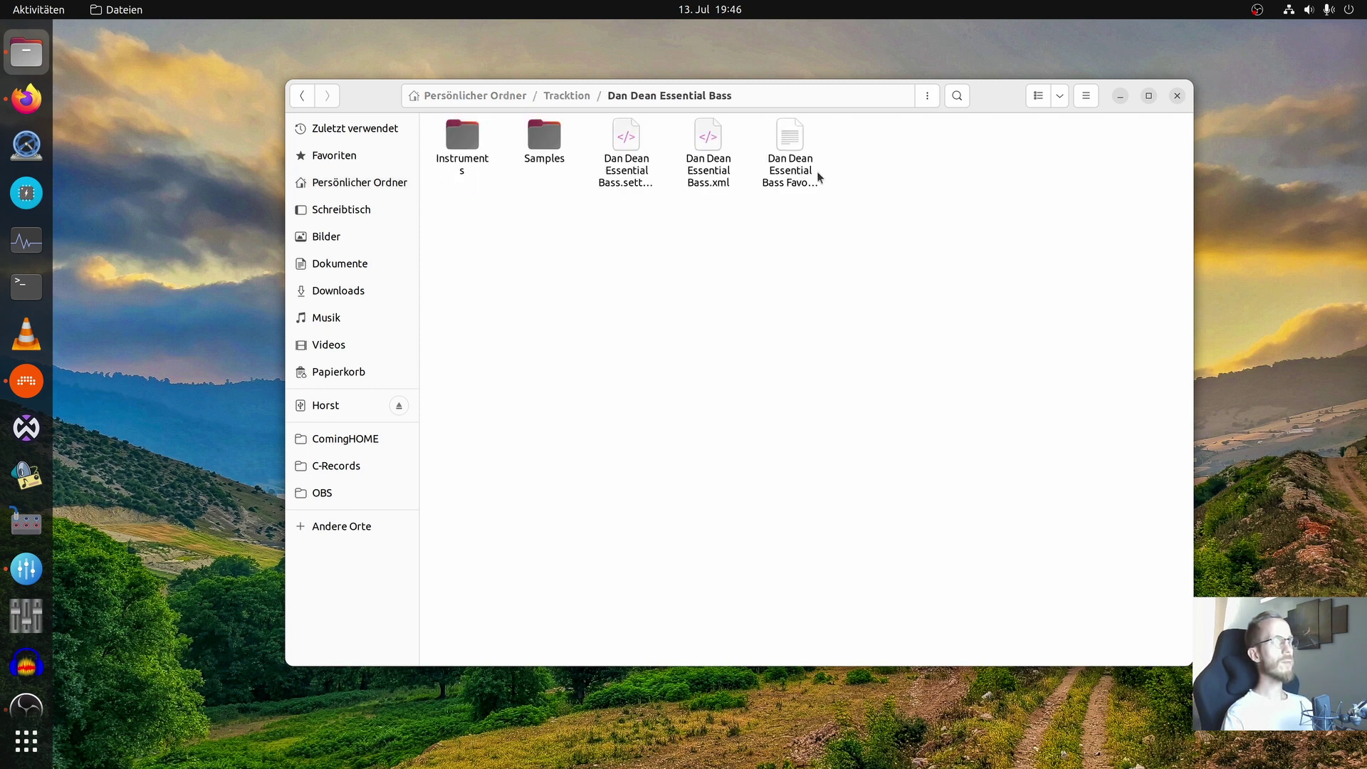
pyautogui.click(497, 100)
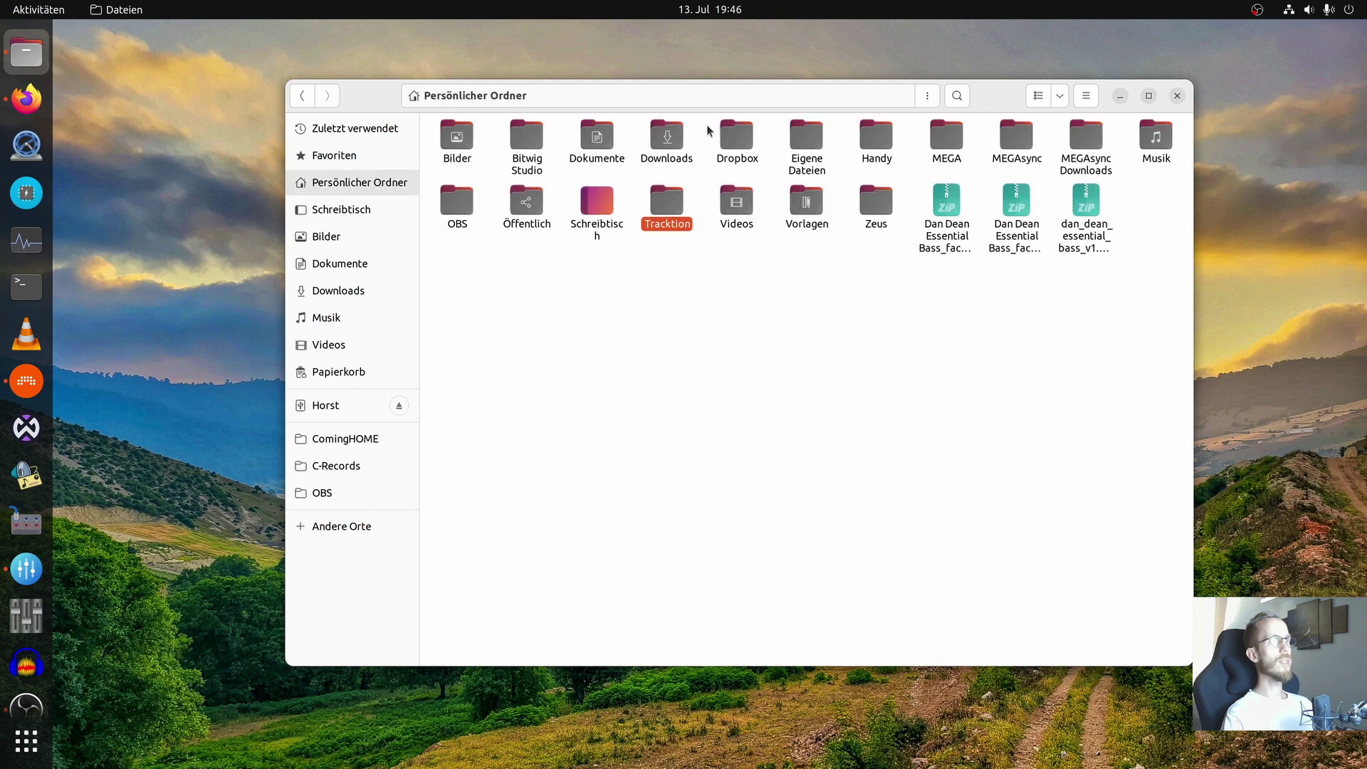
pyautogui.click(1176, 96)
# Switch to Bitwig Studio, reopen the Dan Dean Essential Bass window and view the list of amplifier models
pyautogui.click(27, 381)
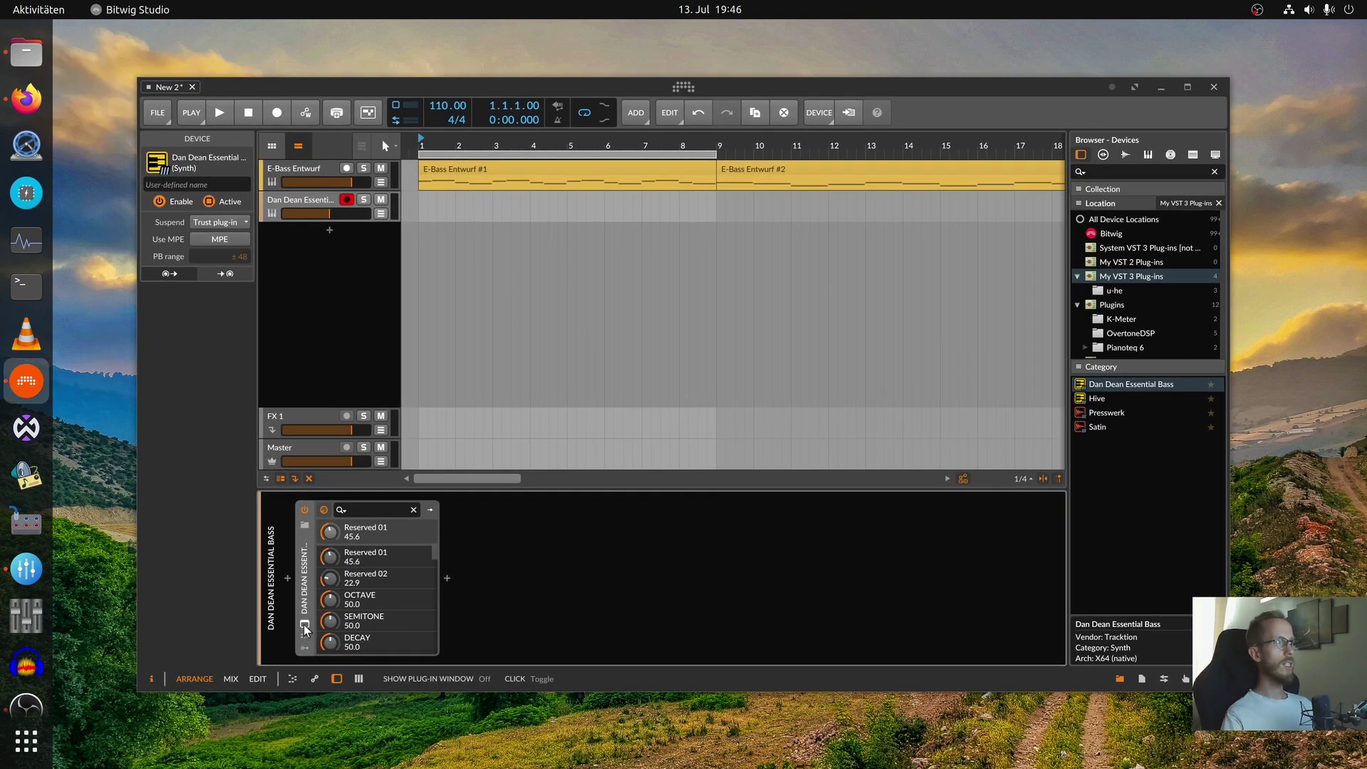
pyautogui.click(304, 624)
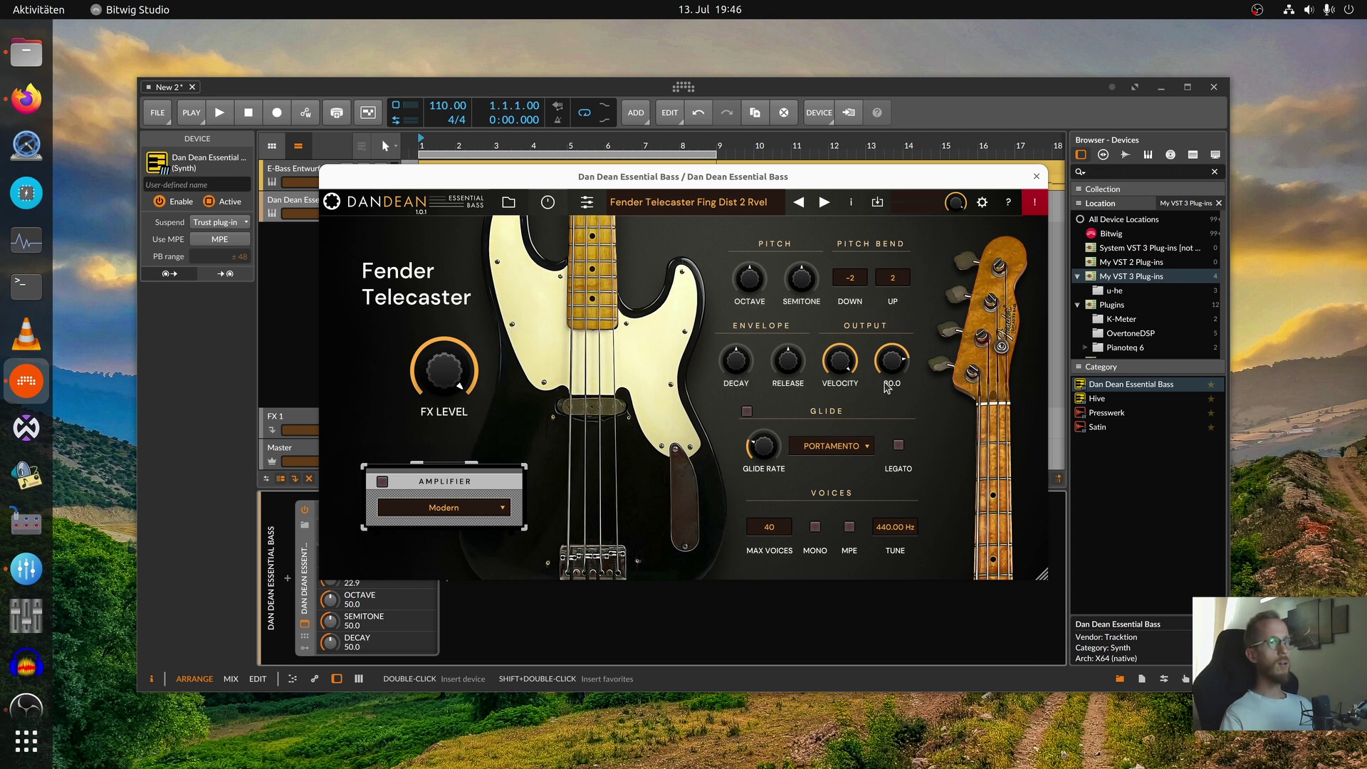
pyautogui.moveTo(765, 436)
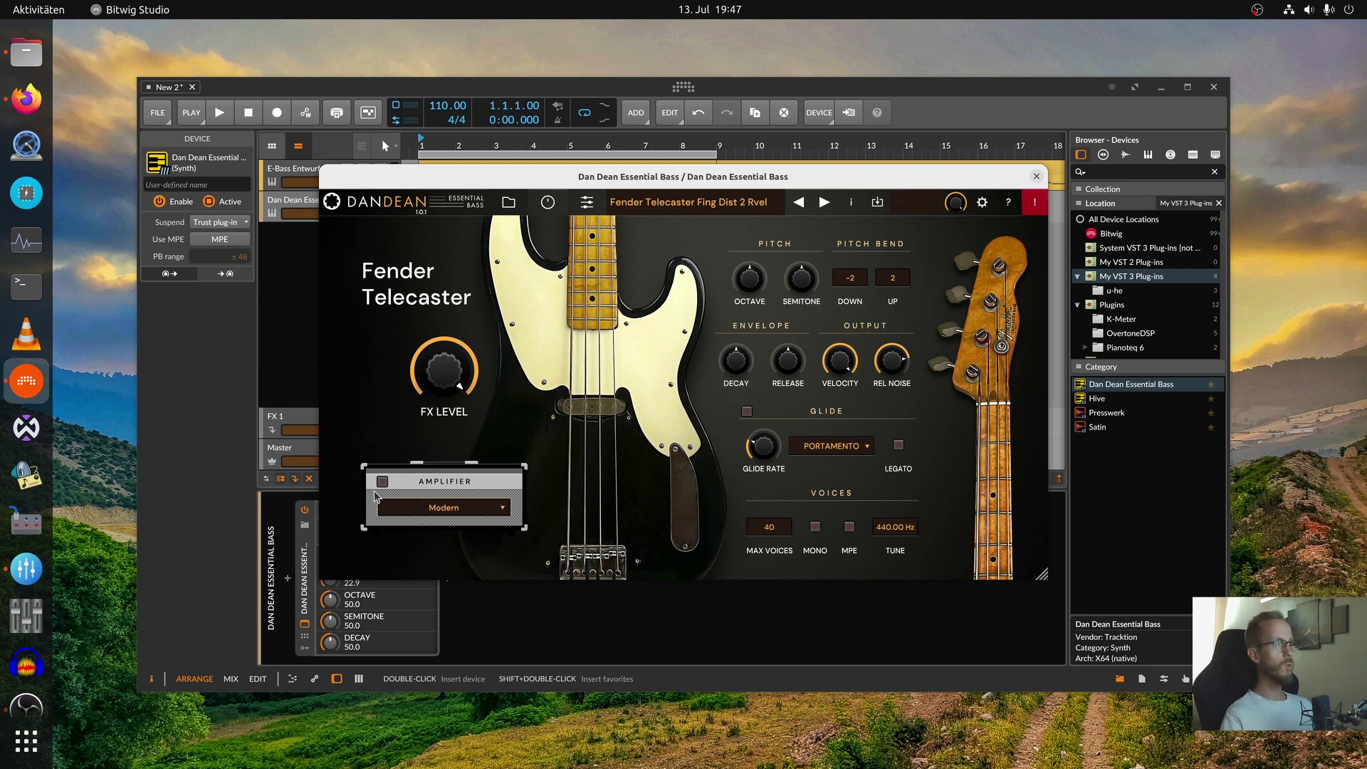
pyautogui.click(483, 510)
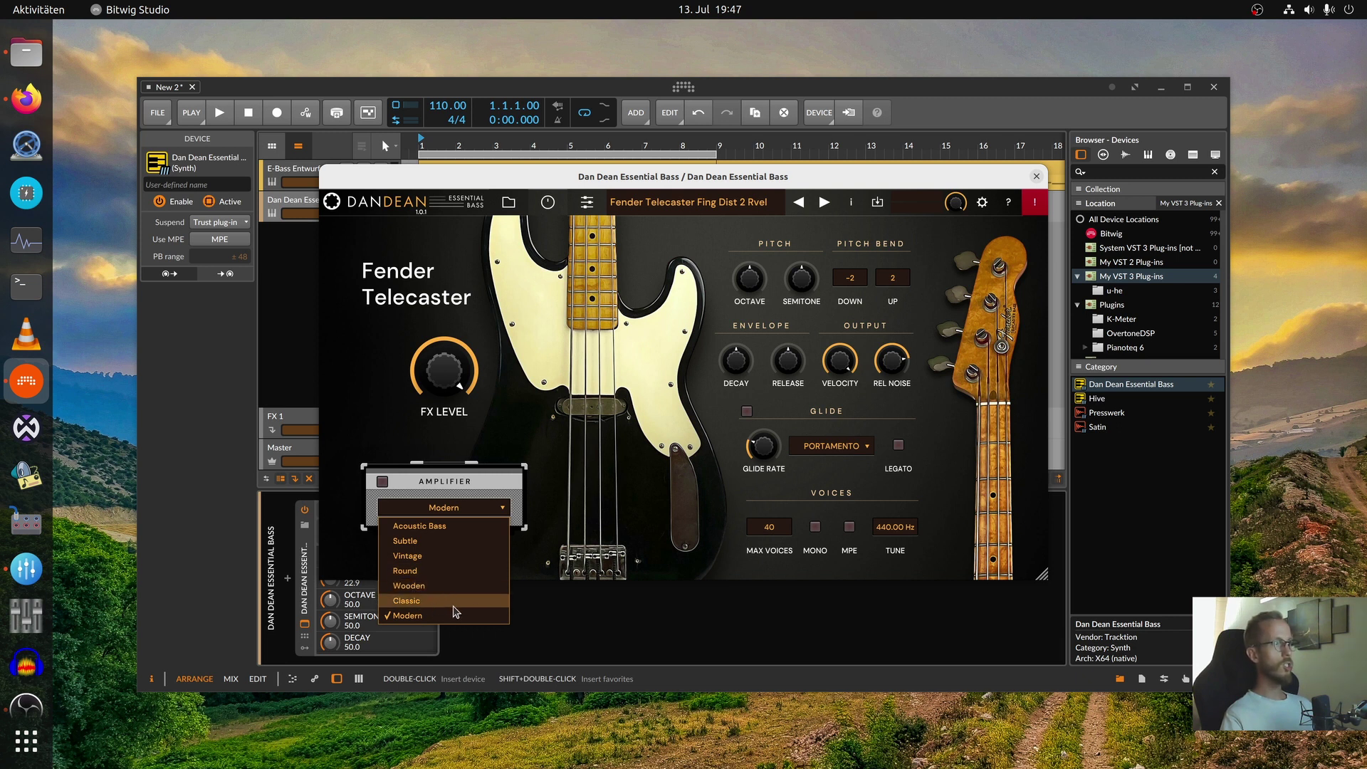
pyautogui.click(429, 502)
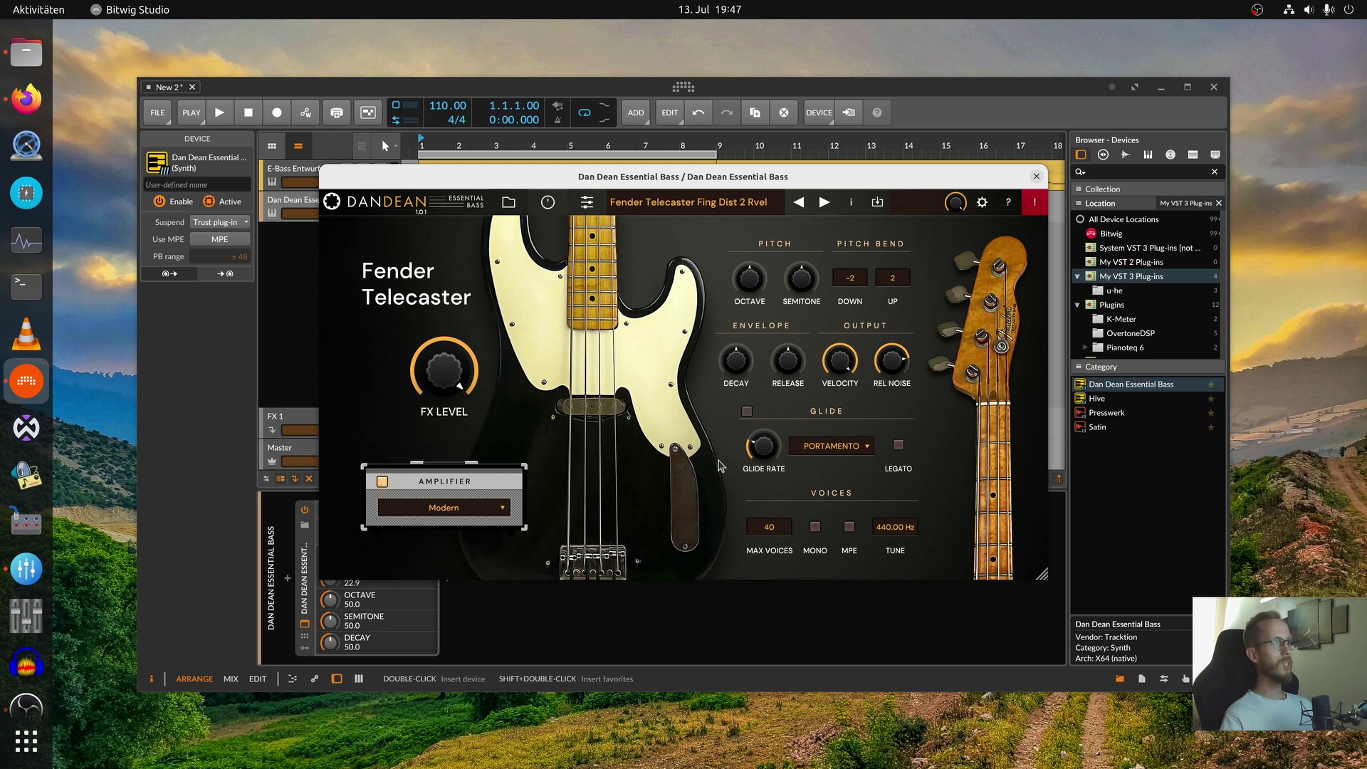
# Try out the Glide, Legato, Mono and MPE switches, and turn them and the amplifier off again
pyautogui.click(747, 411)
pyautogui.click(898, 445)
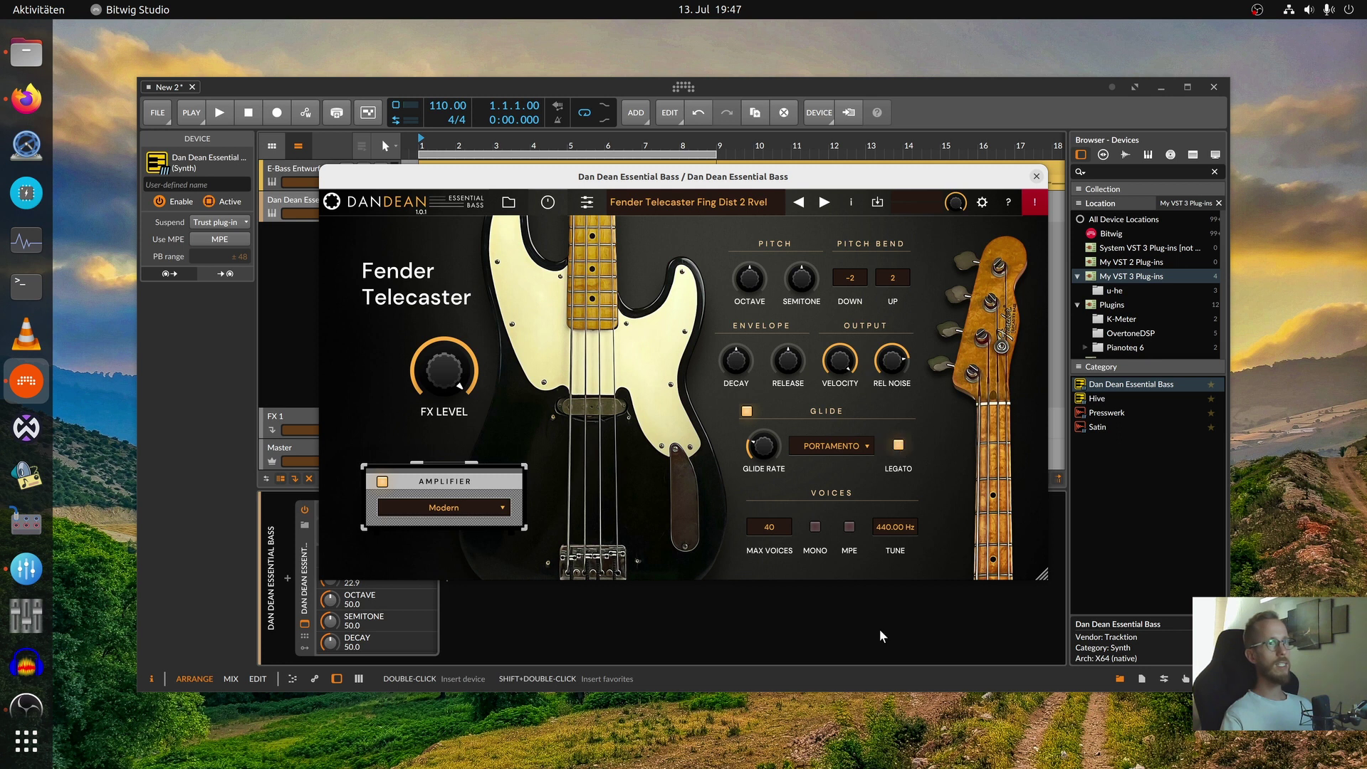
pyautogui.click(816, 527)
pyautogui.click(849, 527)
pyautogui.click(849, 527)
pyautogui.click(815, 527)
pyautogui.click(899, 445)
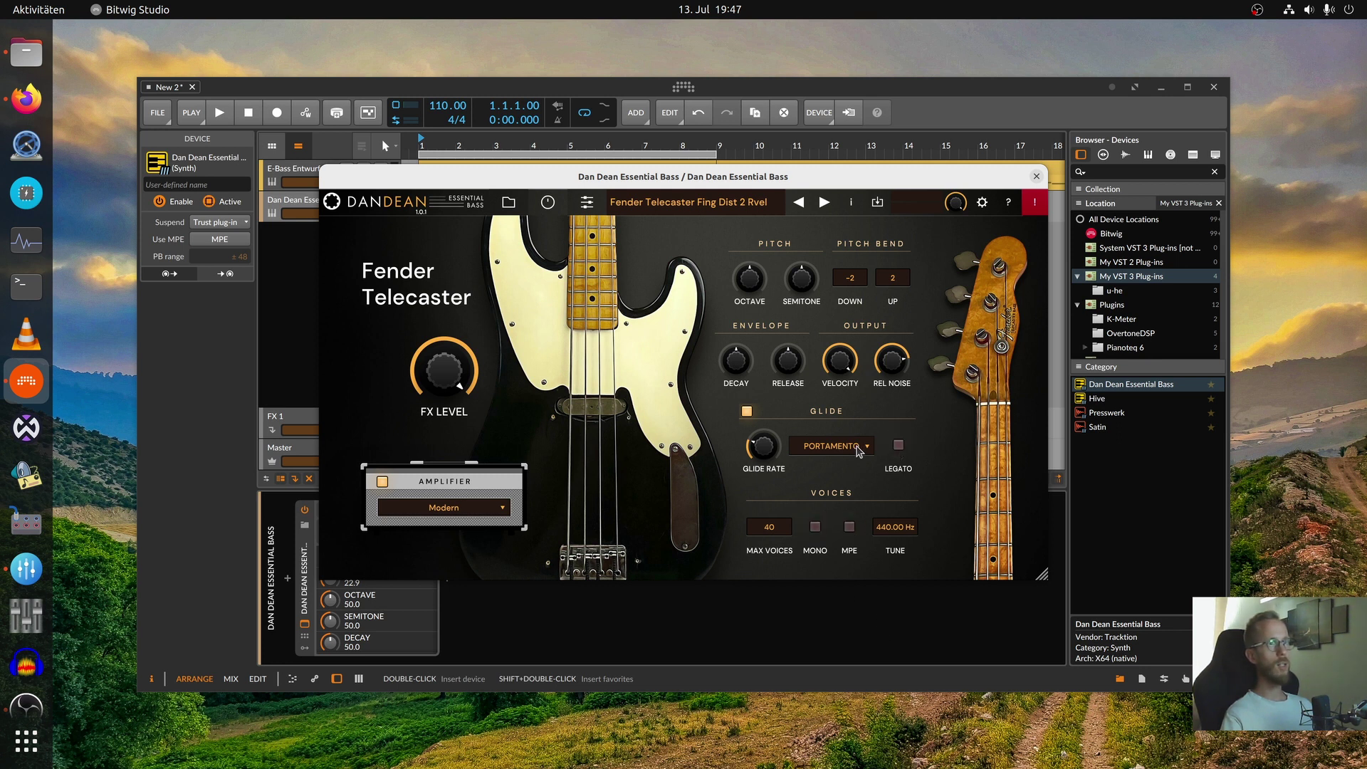
pyautogui.click(747, 411)
pyautogui.click(383, 481)
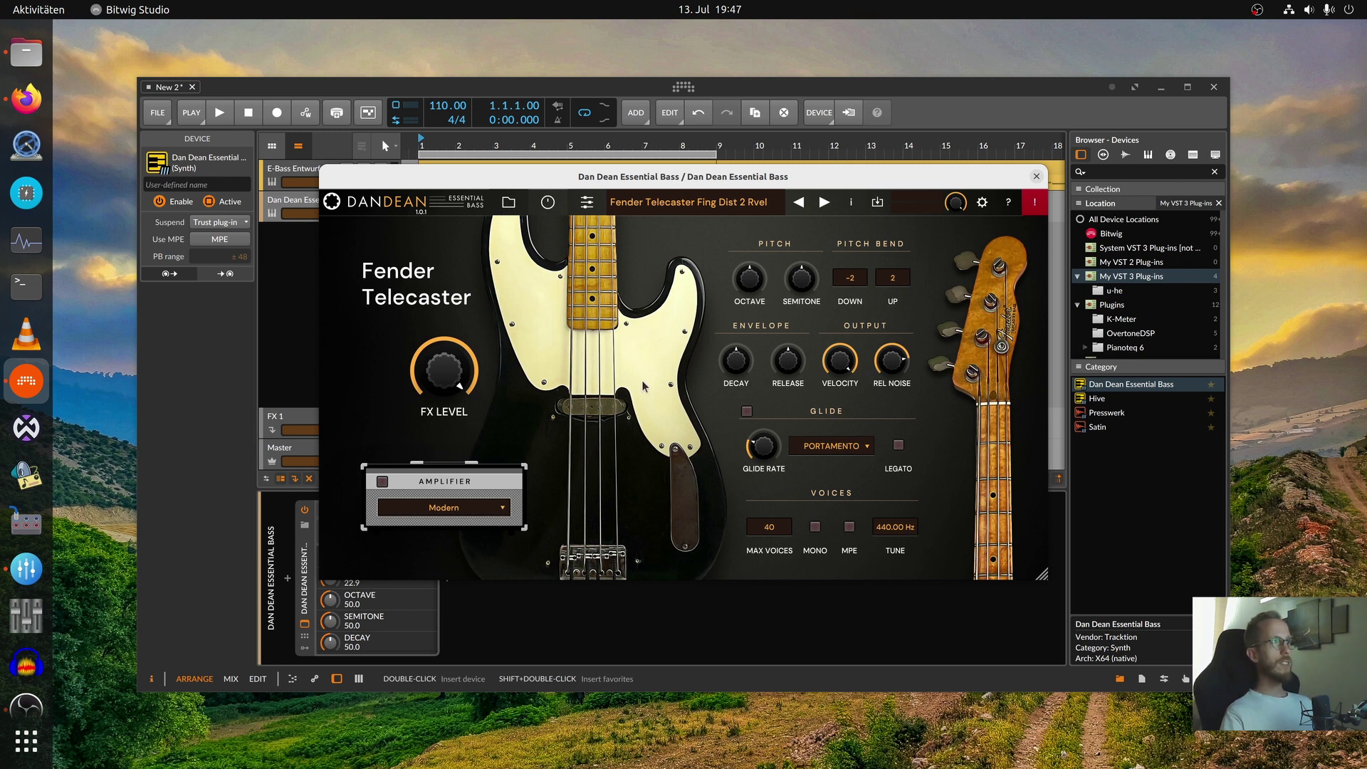
# Look through the Alembic presets in the plugin's preset list and close the list without choosing one
pyautogui.click(681, 206)
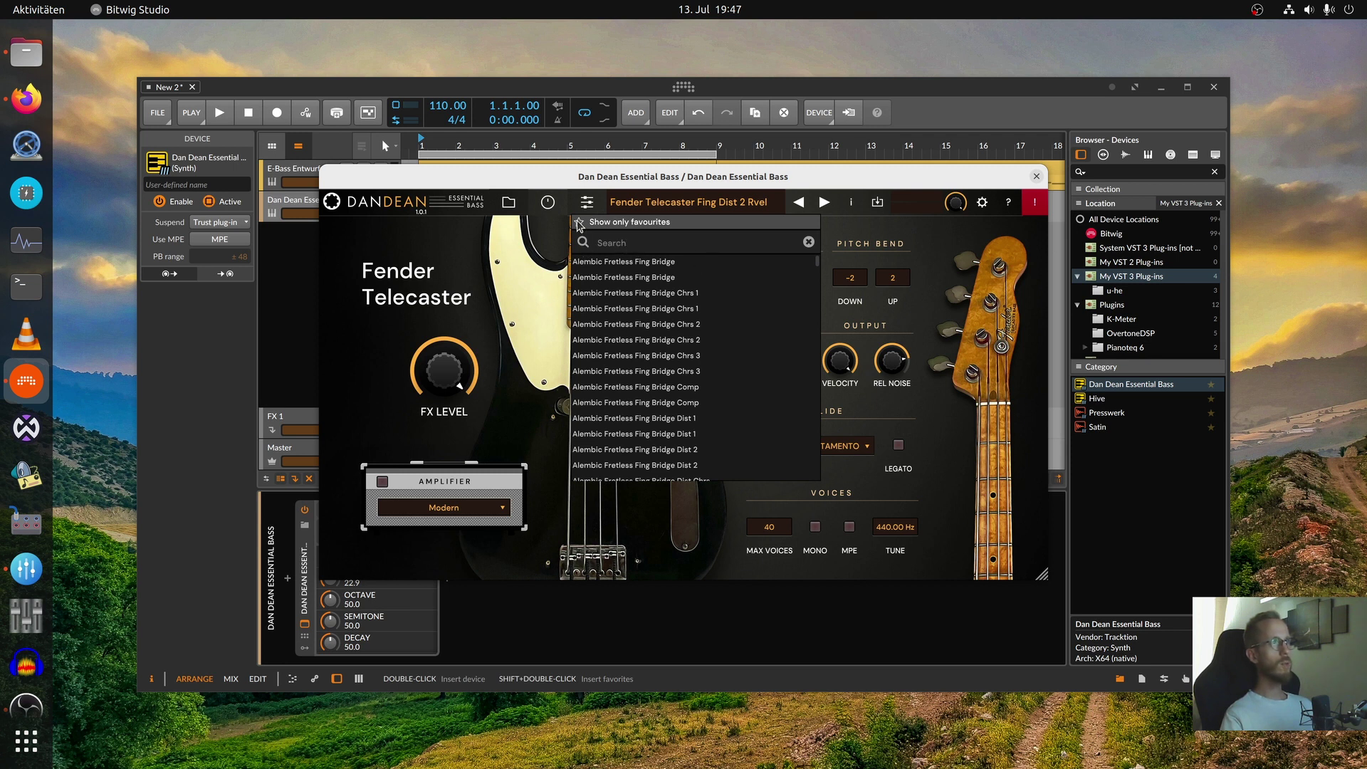
pyautogui.scroll(-4, 677, 352)
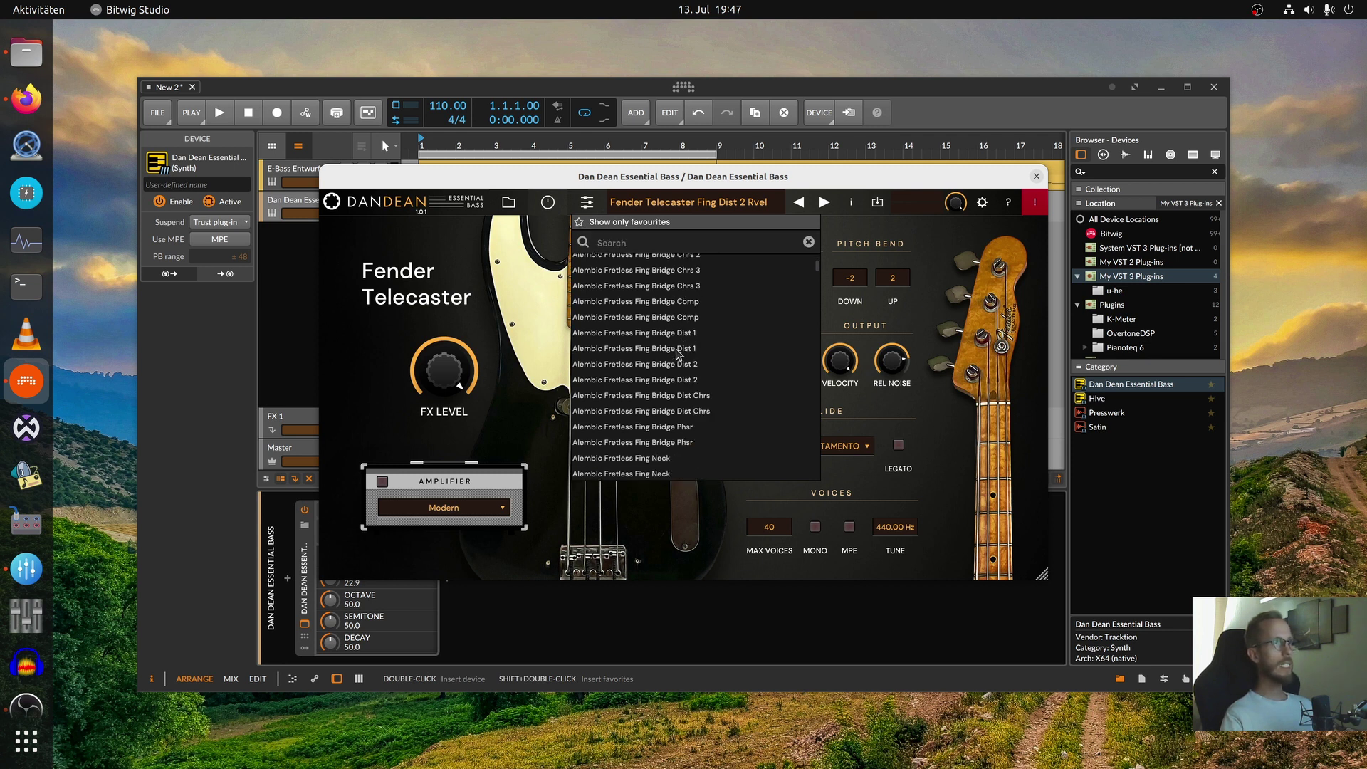
pyautogui.scroll(-12, 676, 352)
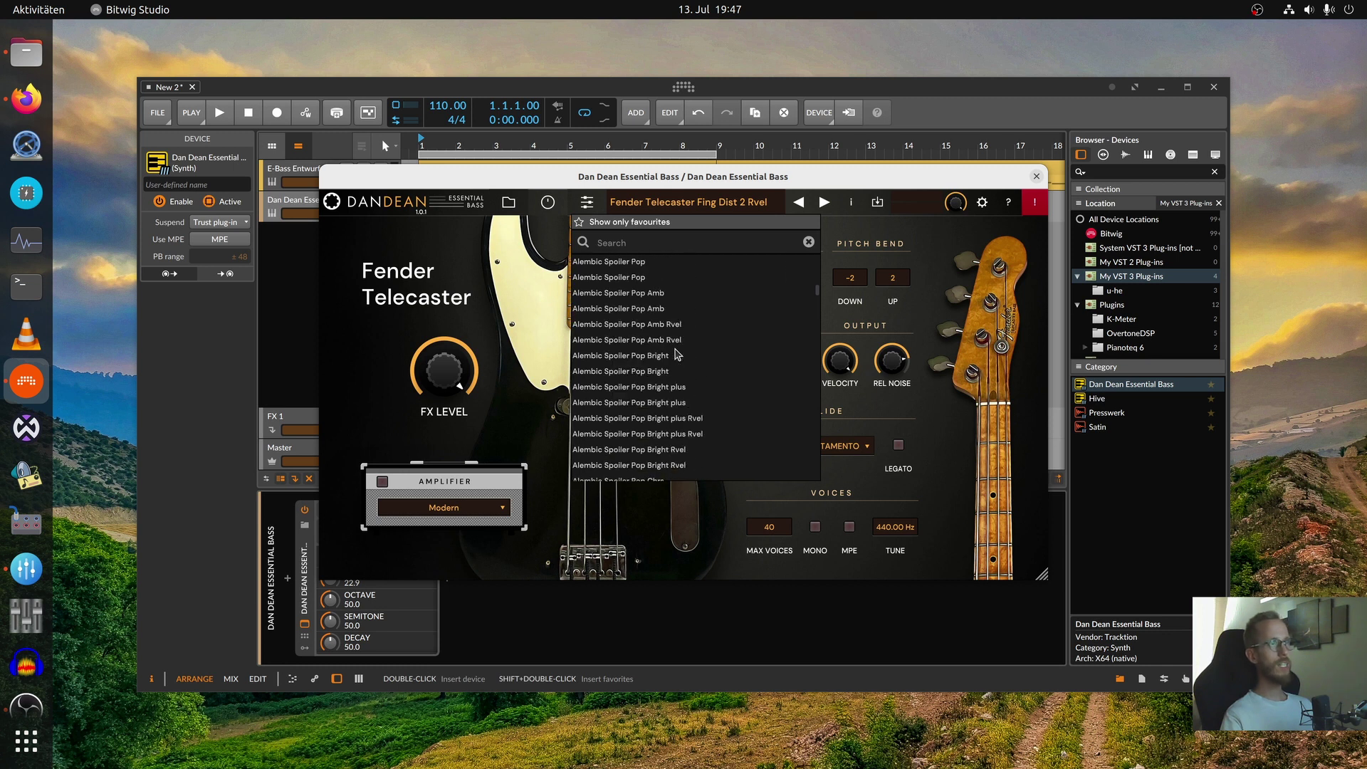
pyautogui.scroll(-8, 675, 353)
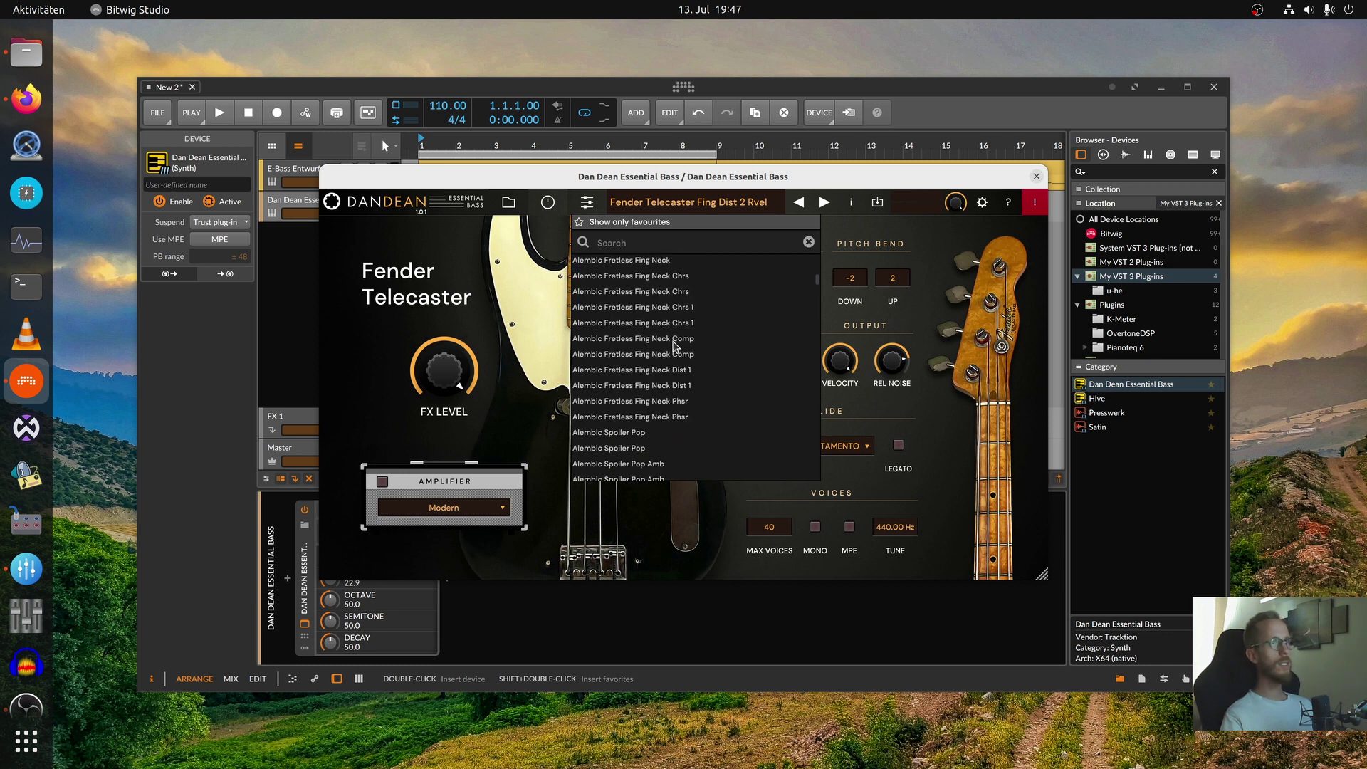
pyautogui.click(672, 204)
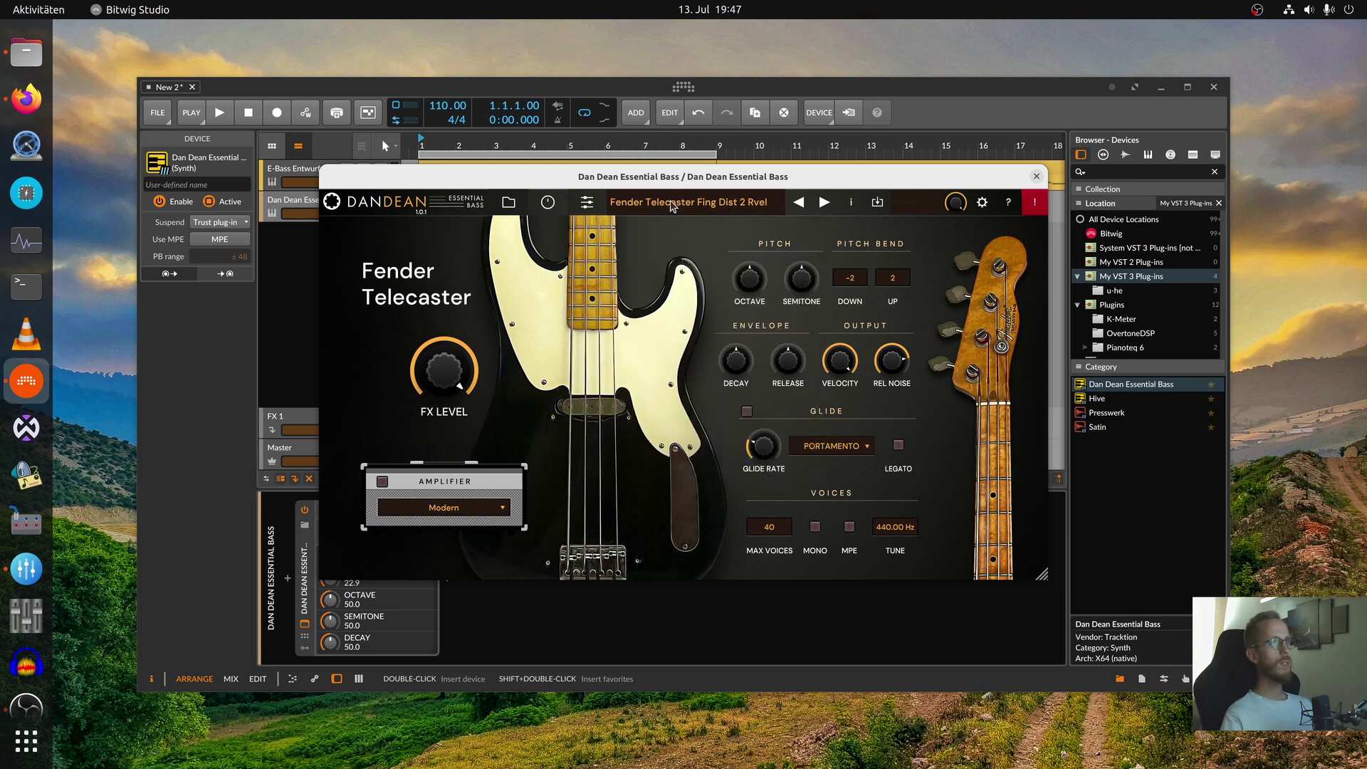
# Open the plugin's preset browser and turn the Dan Dean Essential Bass pack filter on and off
pyautogui.click(508, 203)
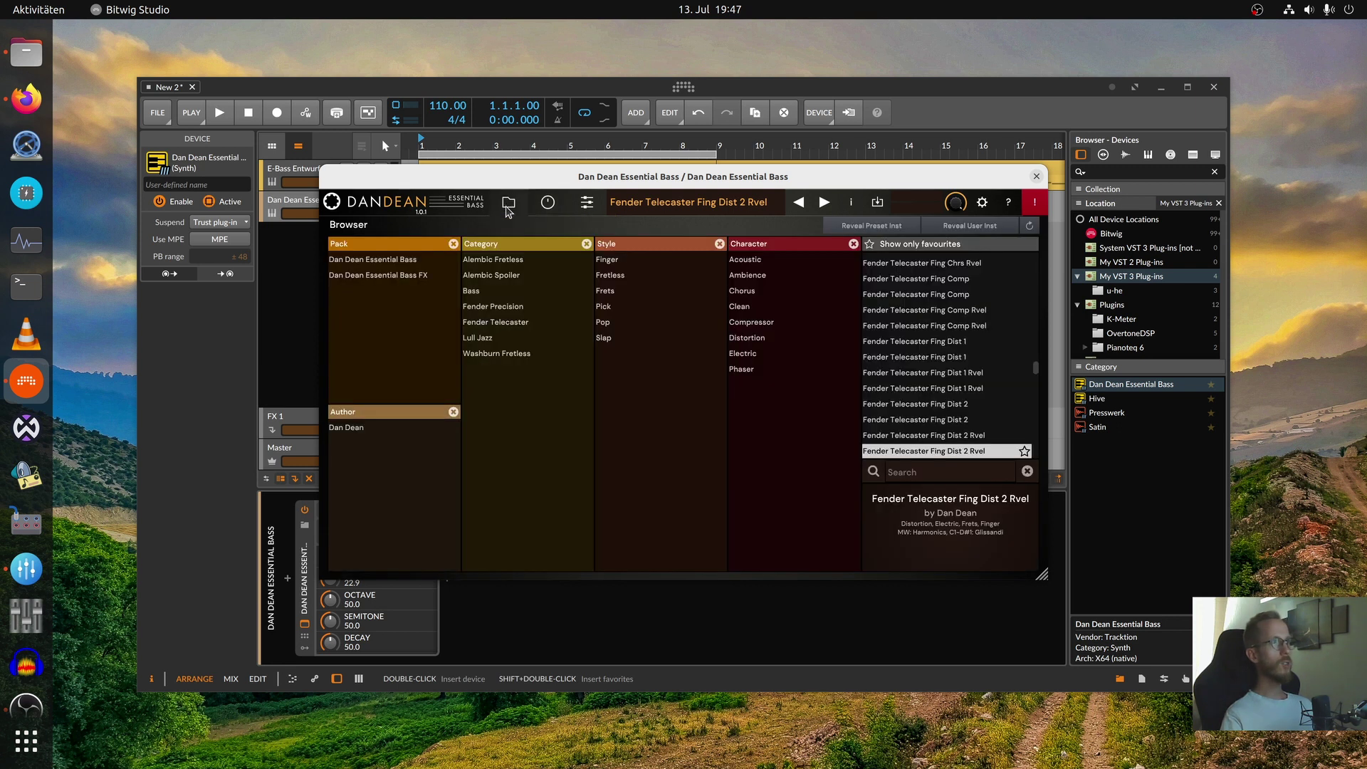
pyautogui.click(363, 264)
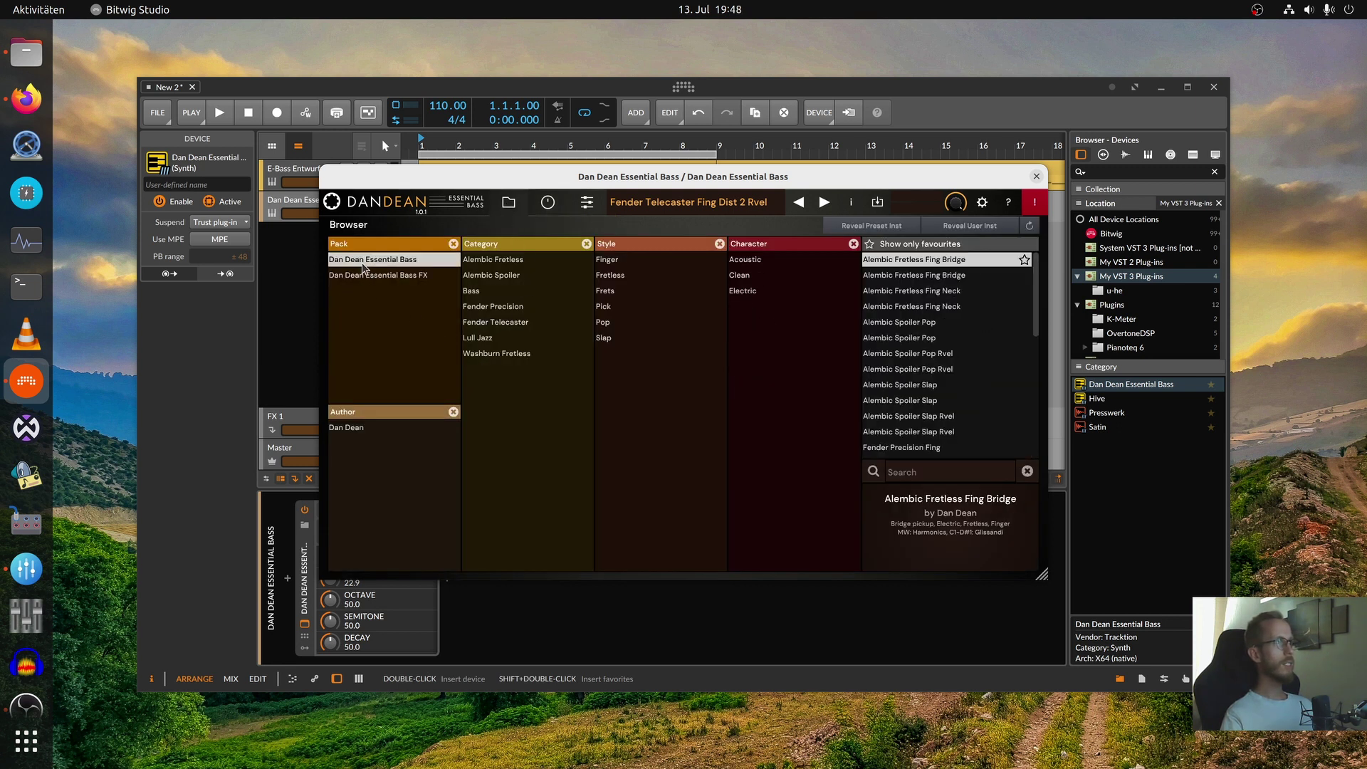
pyautogui.click(372, 263)
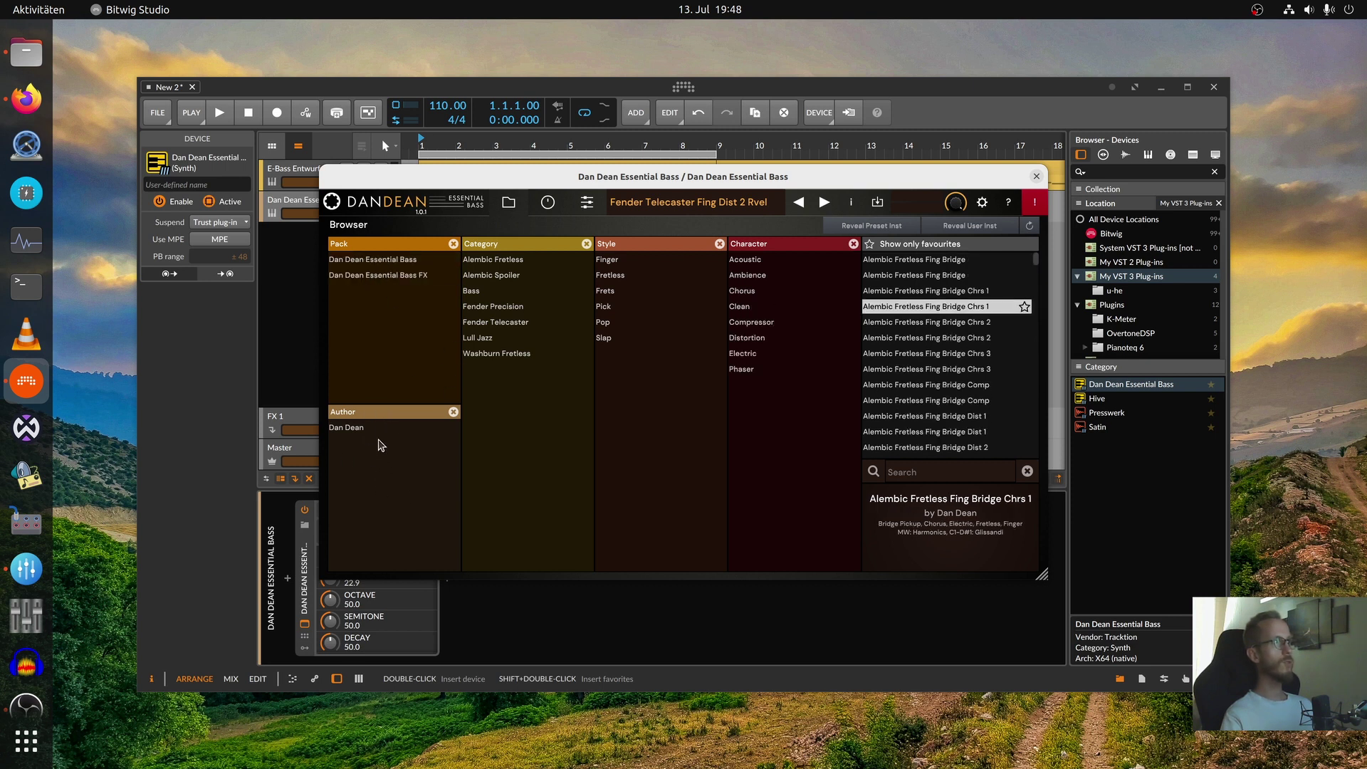
# Filter the presets by Fender Telecaster, Finger and Distortion, and load Fender Telecaster Fing Dist 2
pyautogui.click(491, 325)
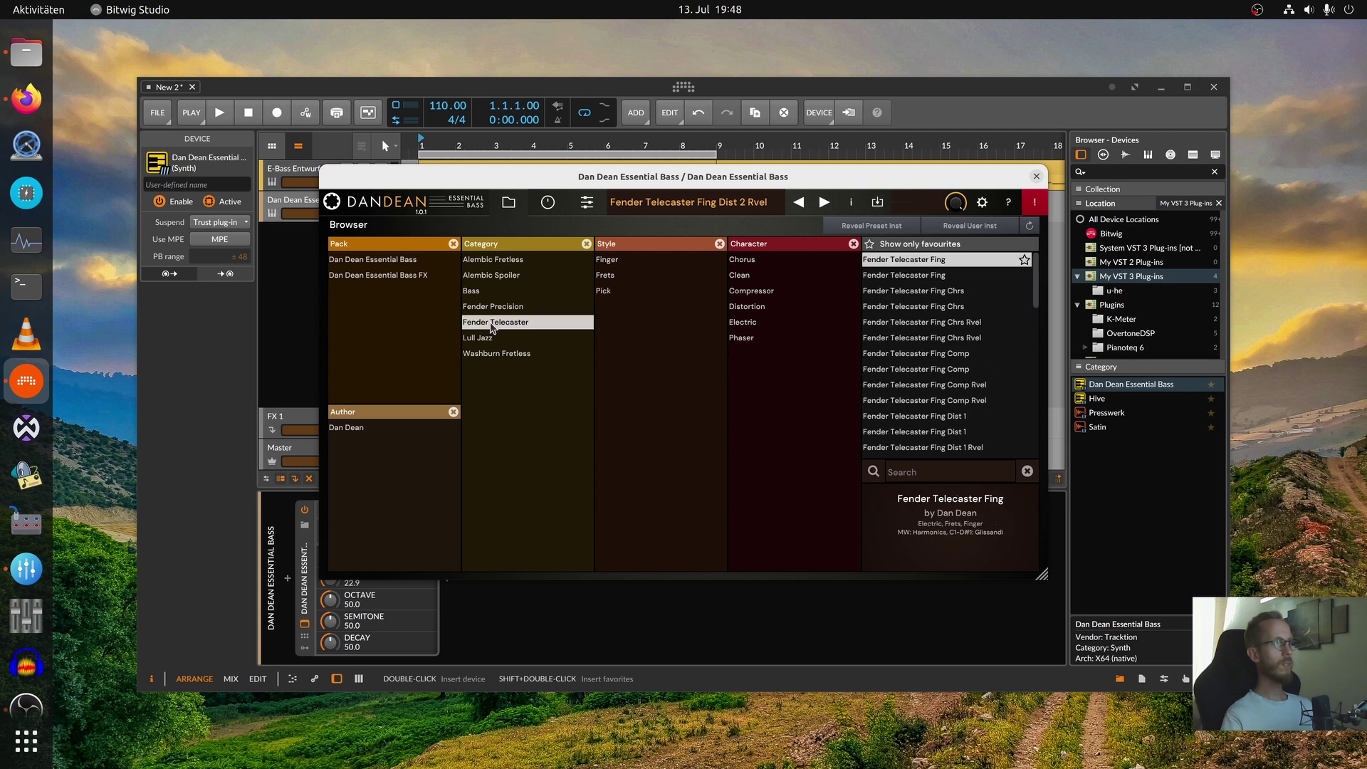
pyautogui.click(607, 261)
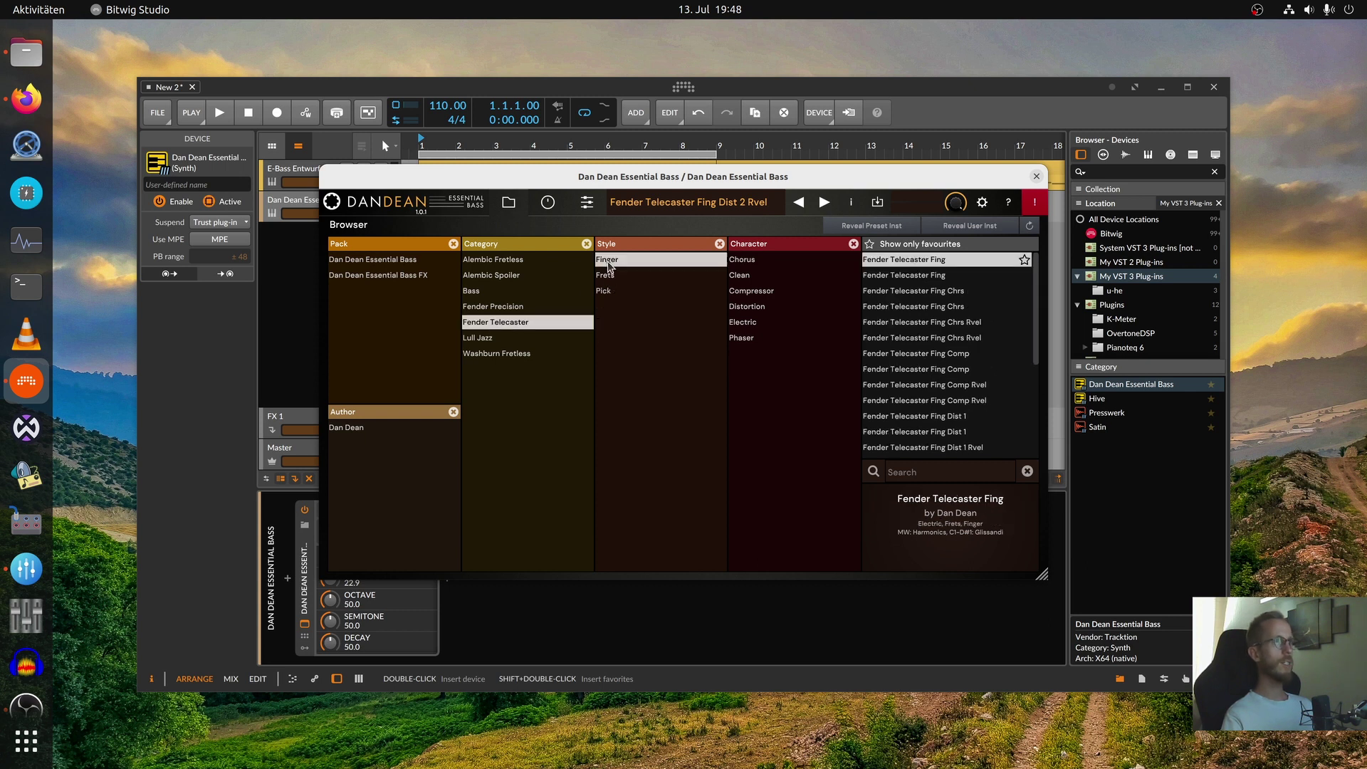
pyautogui.click(747, 308)
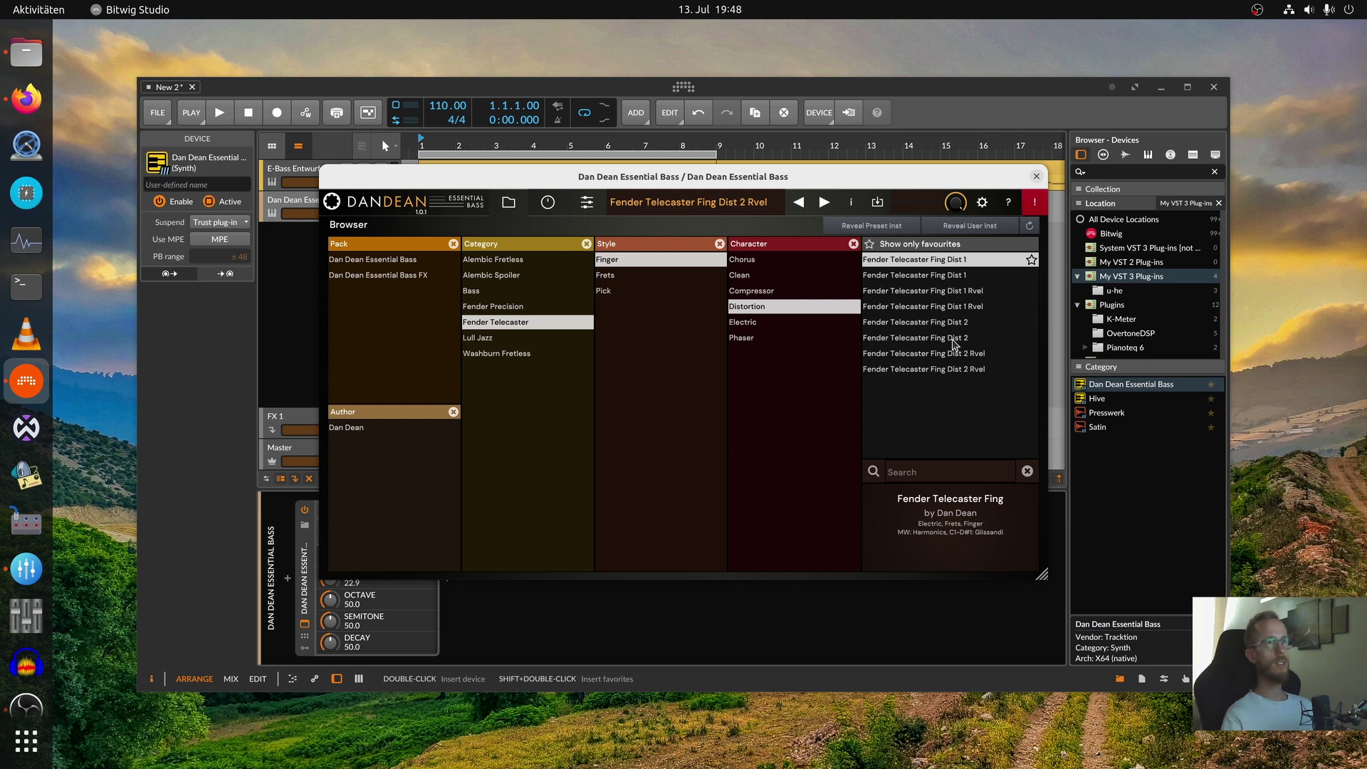
pyautogui.click(930, 338)
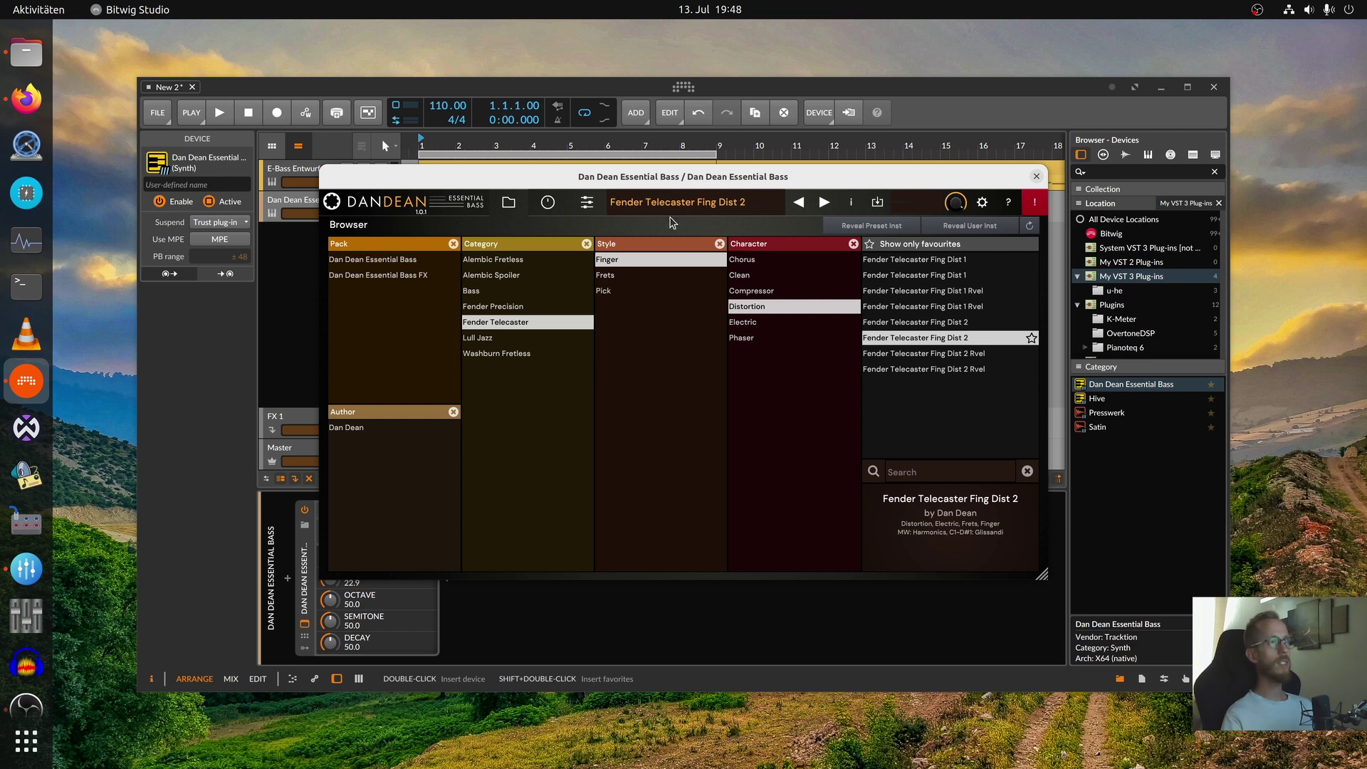
# Load Fender Telecaster Fing Dist 1 for comparison, reload Fender Telecaster Fing Dist 2, and close the preset browser
pyautogui.click(922, 278)
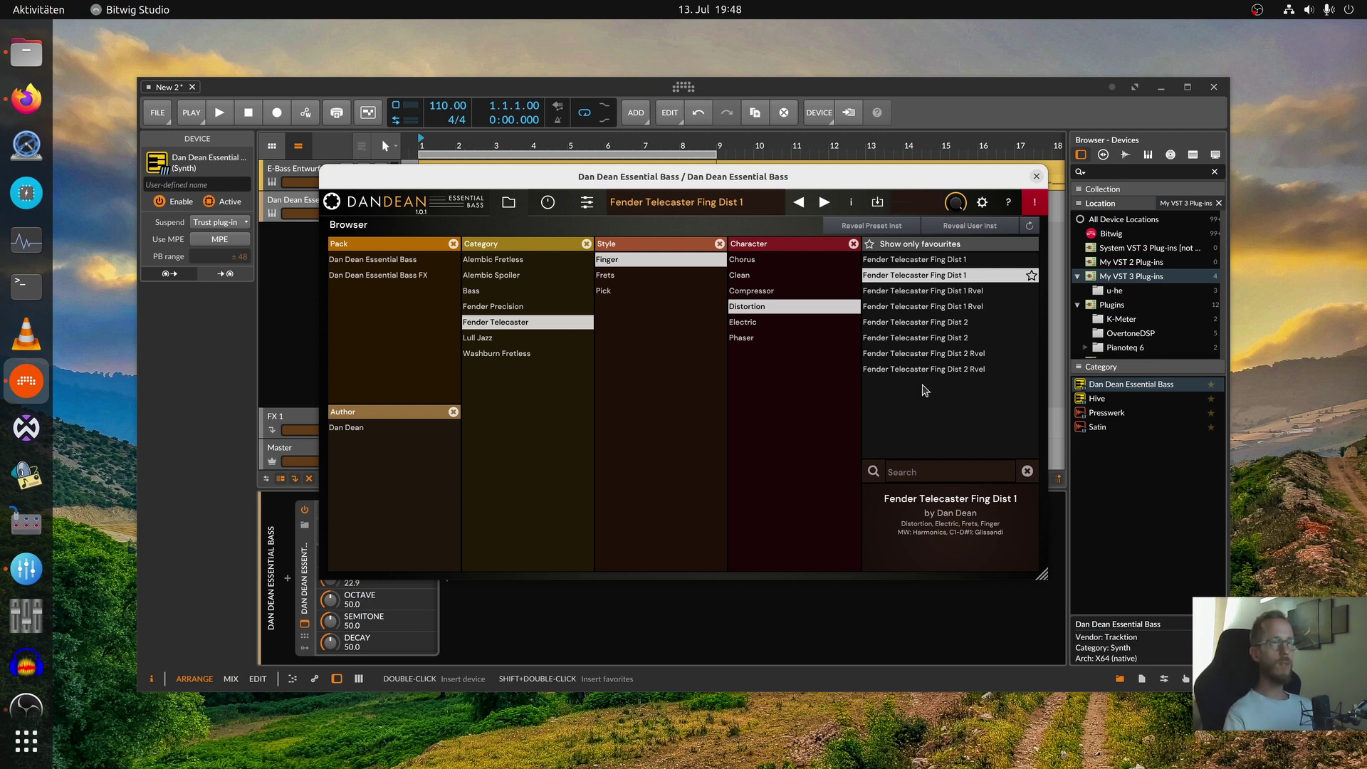
pyautogui.click(892, 338)
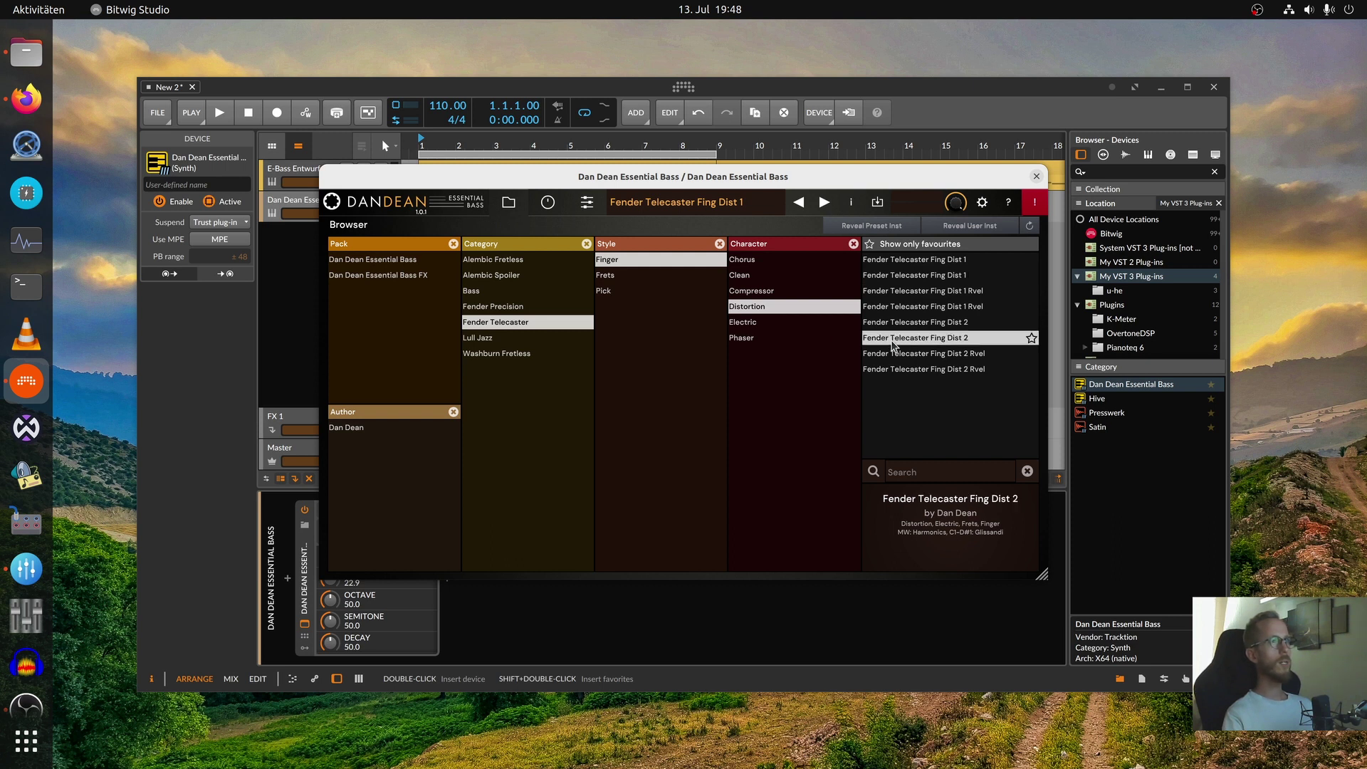
pyautogui.click(509, 202)
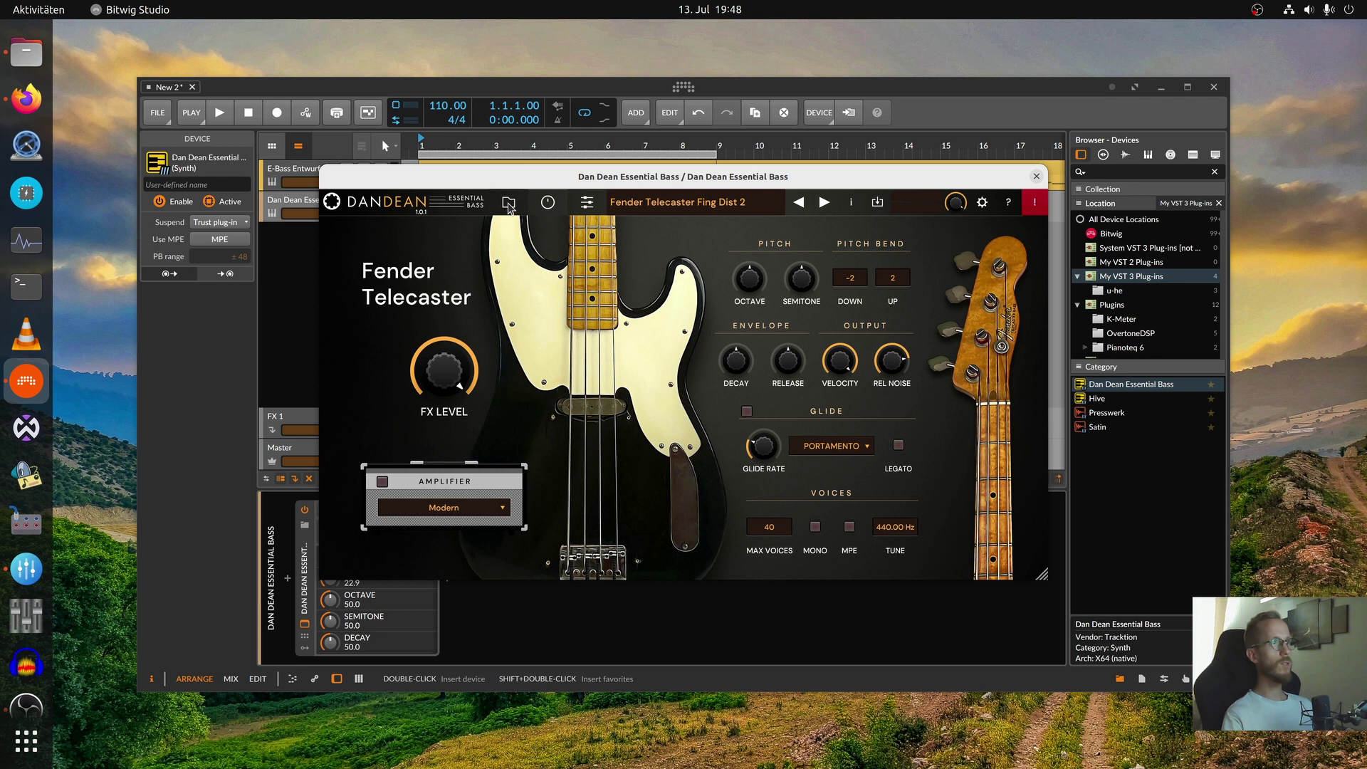
# Filter the presets by Lull Jazz, Pick and Electric, load Lull Jazz Pick Chrs 2, and return to the instrument view
pyautogui.click(509, 203)
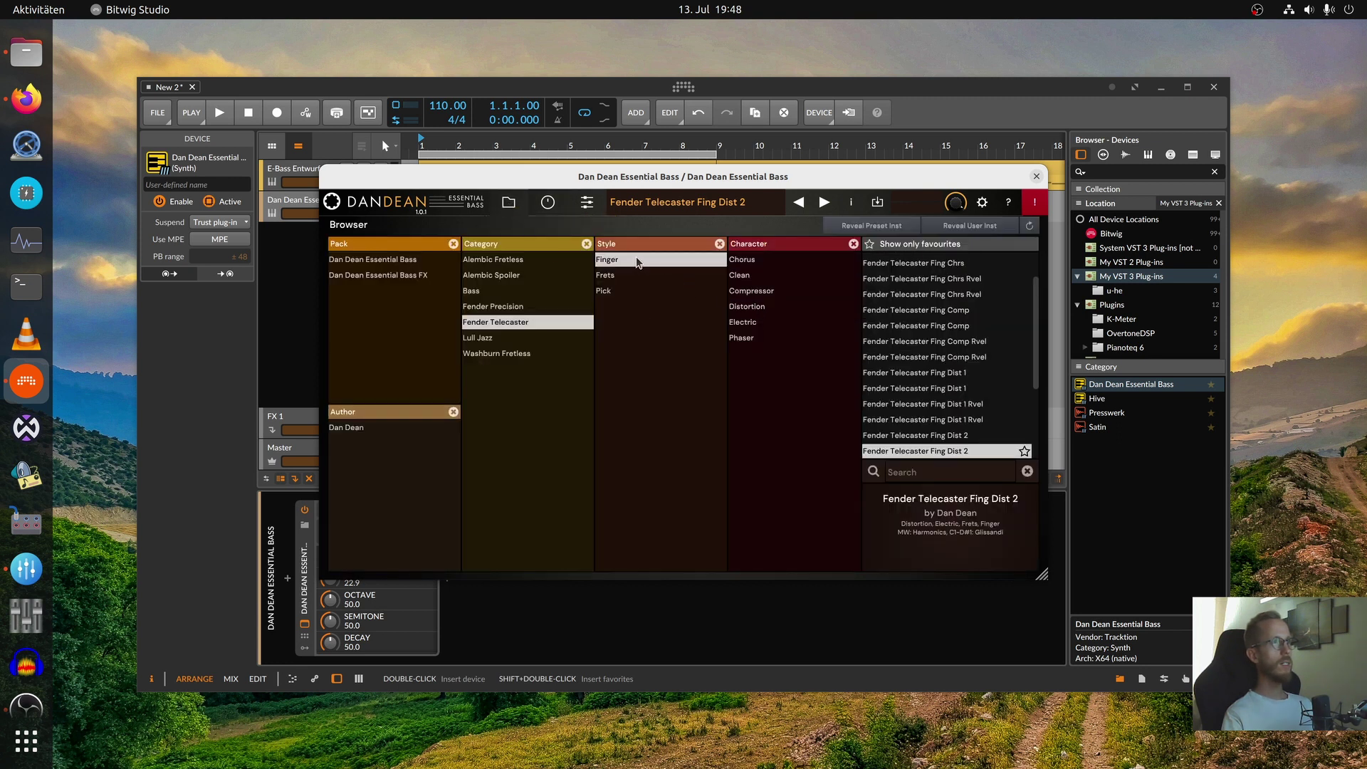
pyautogui.click(487, 339)
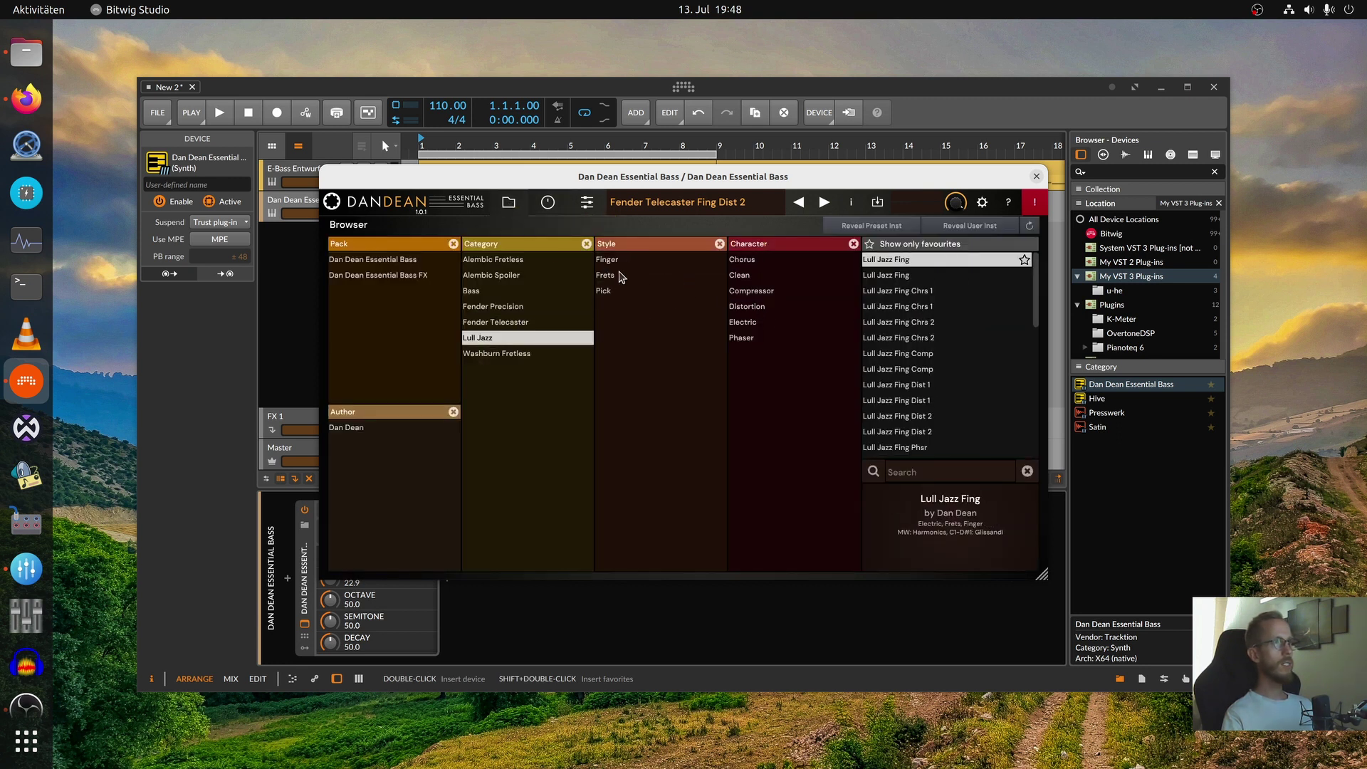
pyautogui.click(609, 292)
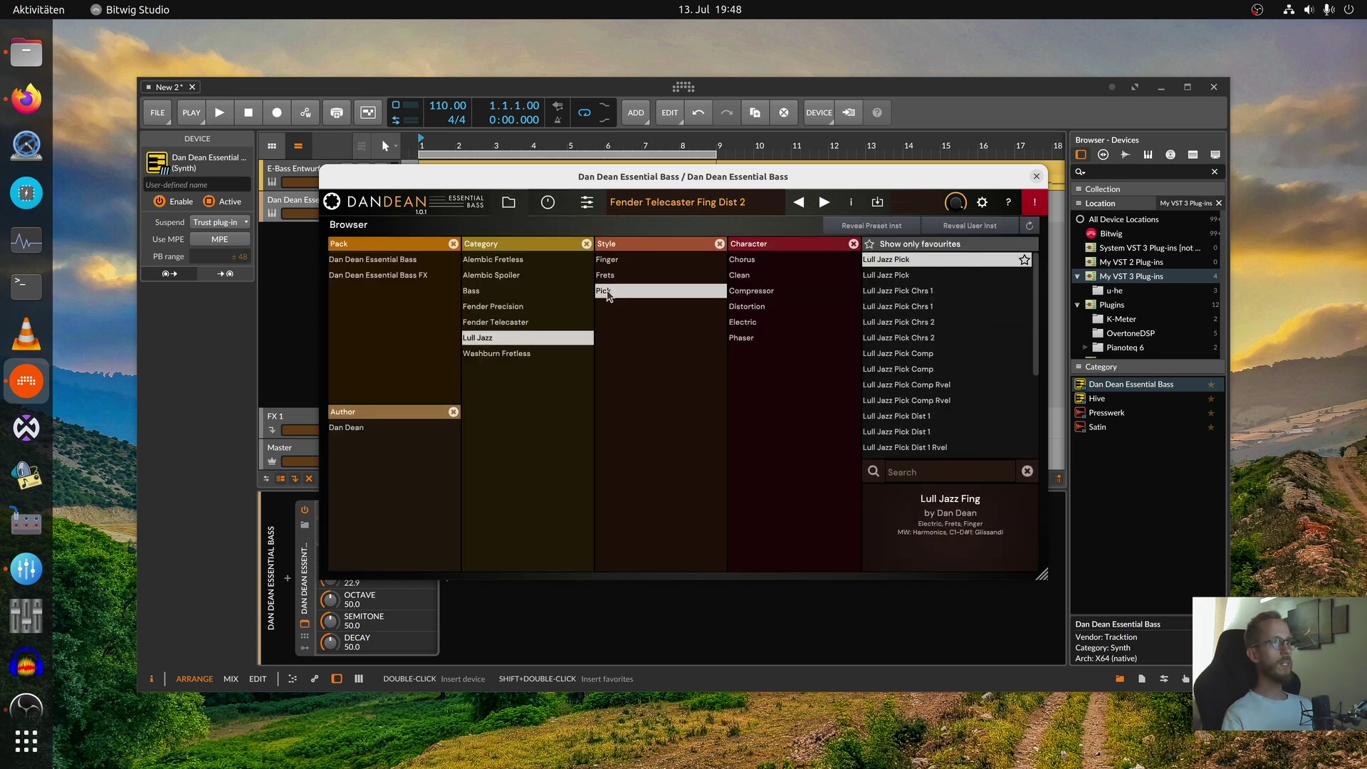
pyautogui.click(751, 324)
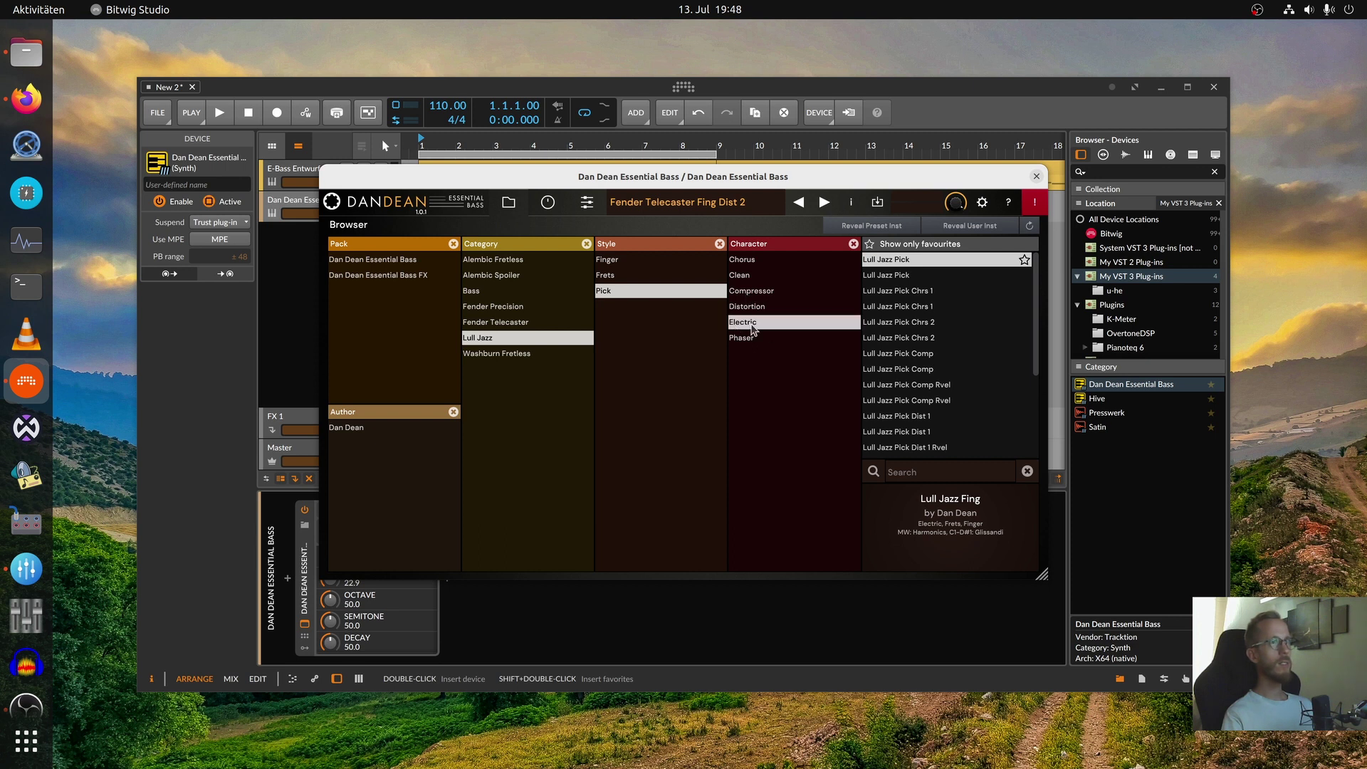
pyautogui.click(896, 338)
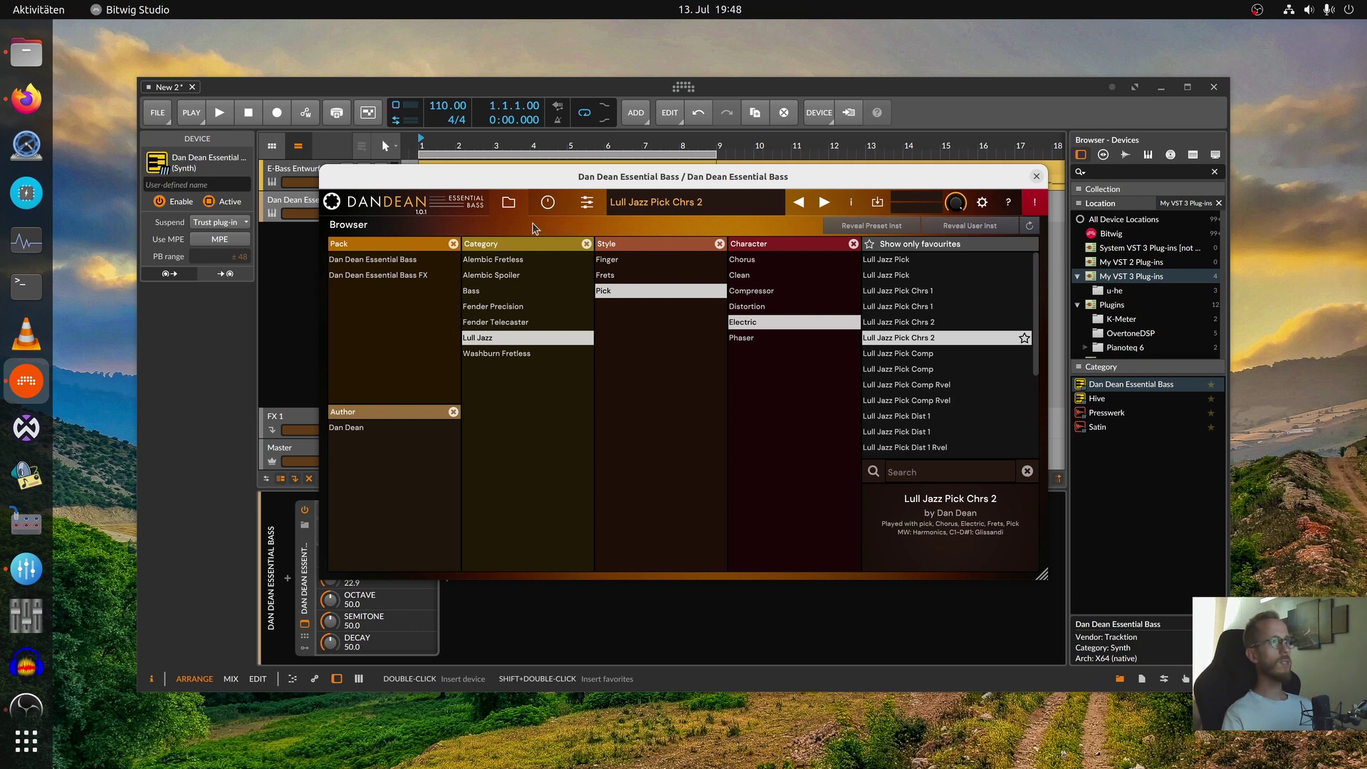
pyautogui.click(548, 203)
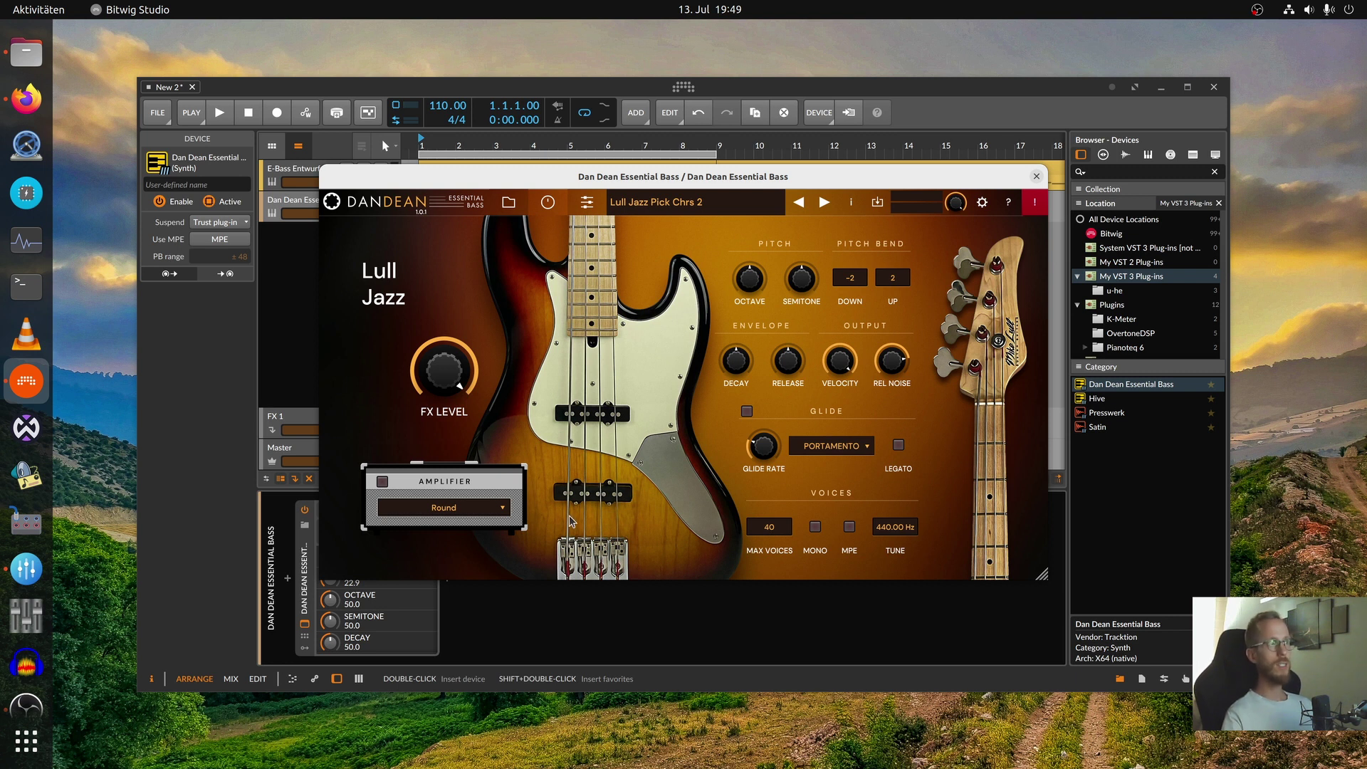
# Open the plugin's effects page, look through the Effect 1 types without changing them, and switch Effect 1 on and off
pyautogui.click(587, 202)
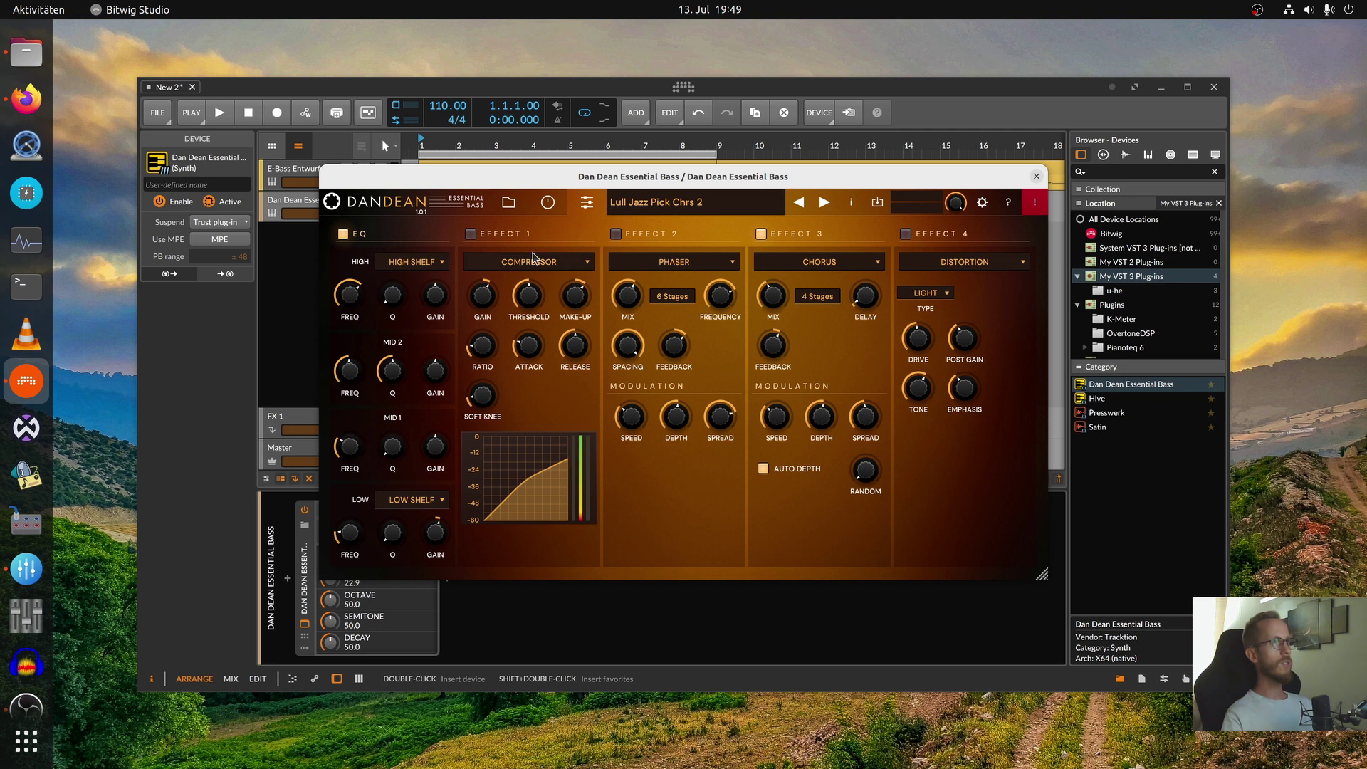
pyautogui.click(559, 270)
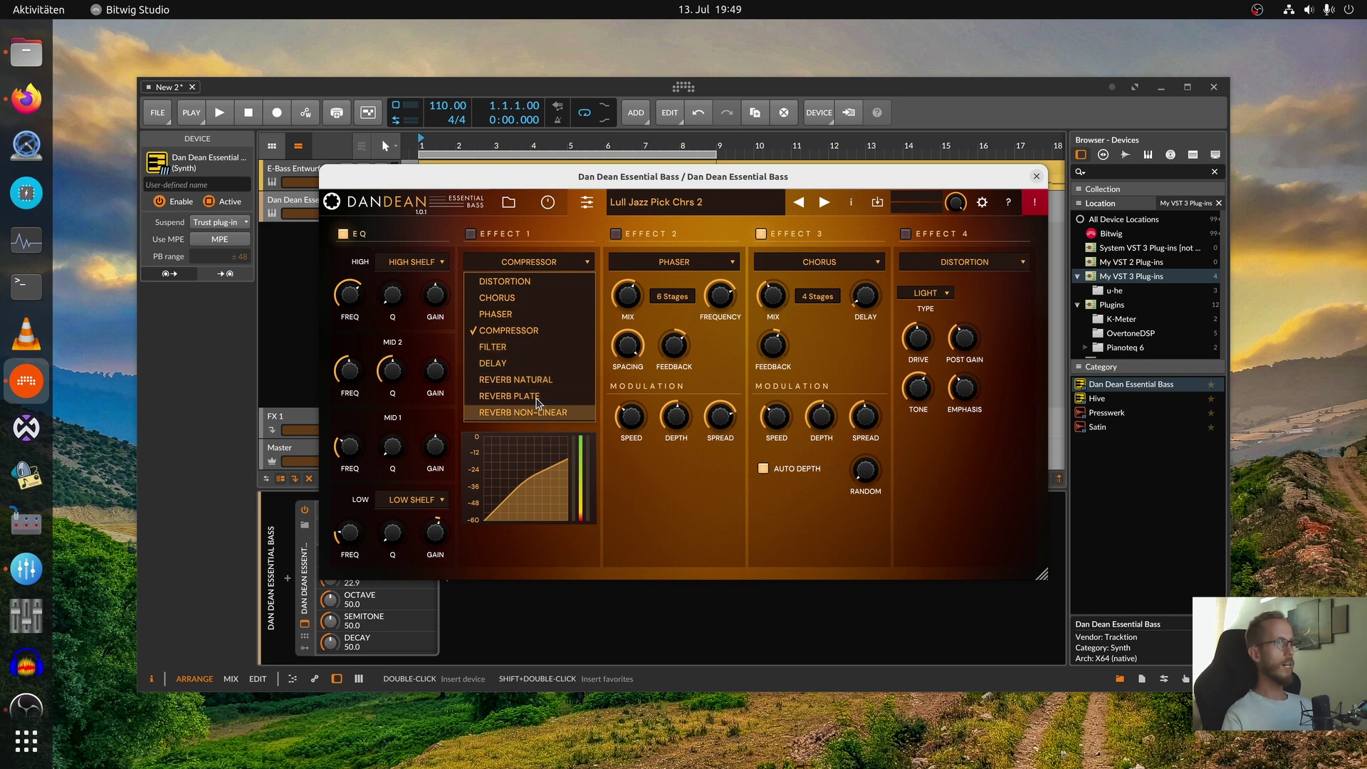
pyautogui.click(563, 240)
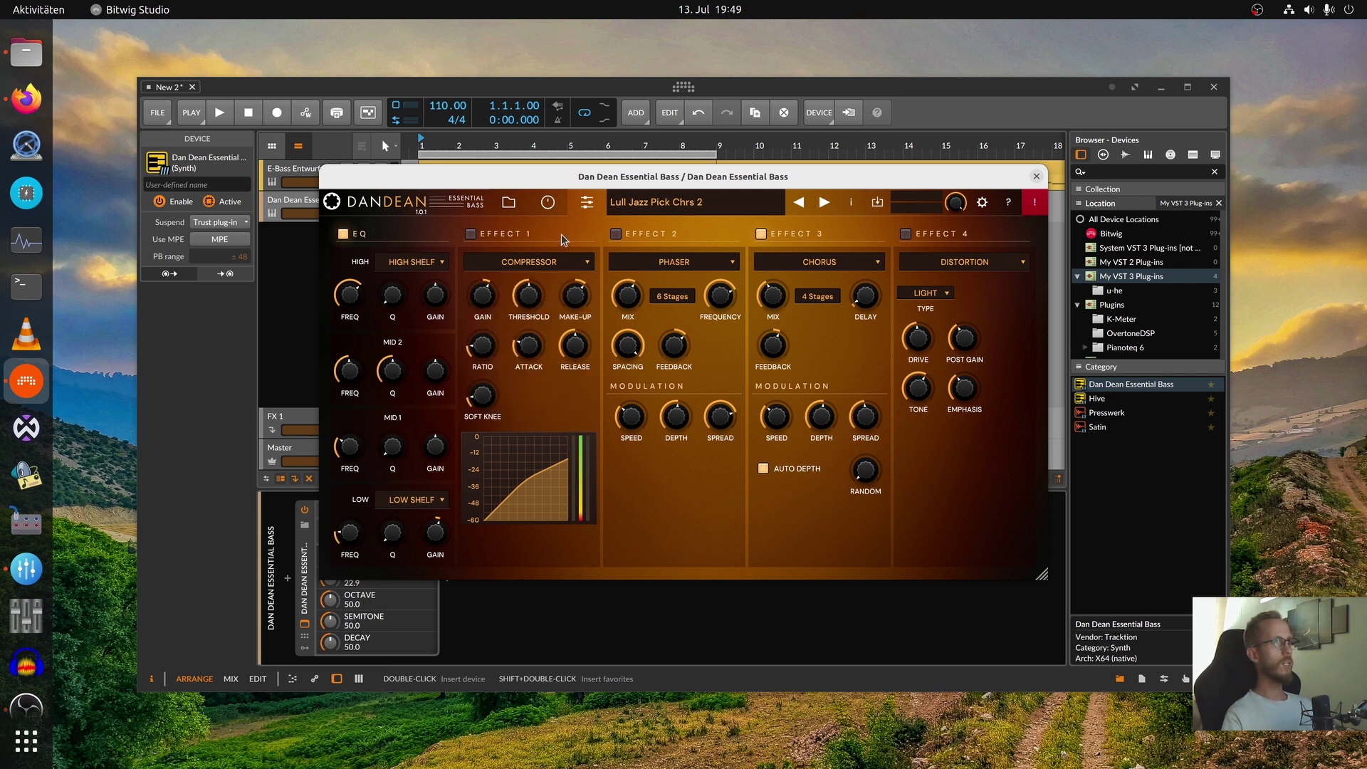
pyautogui.click(470, 235)
pyautogui.click(471, 235)
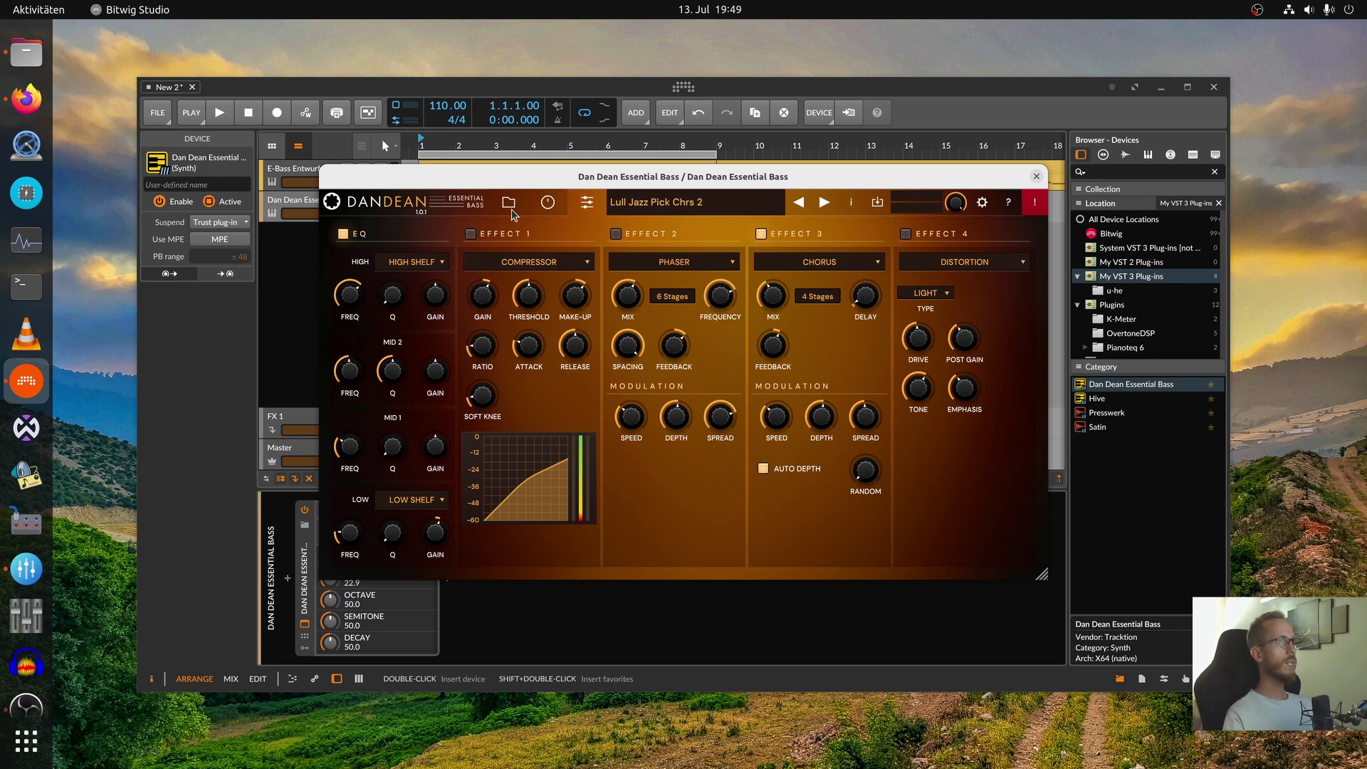
# Move the plugin window clear of the track list and delete the Dan Dean Essential Bass track
pyautogui.moveTo(547, 186); pyautogui.dragTo(687, 259)
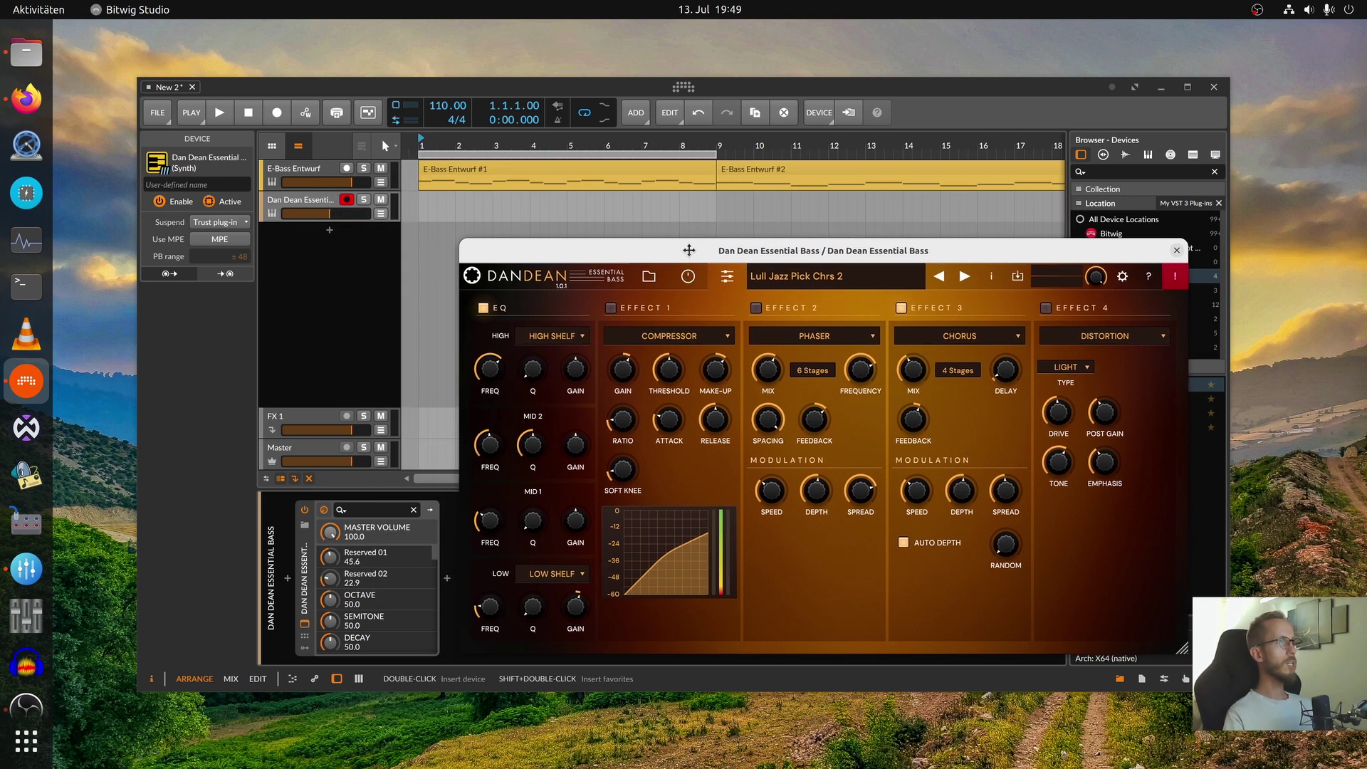
pyautogui.click(306, 200)
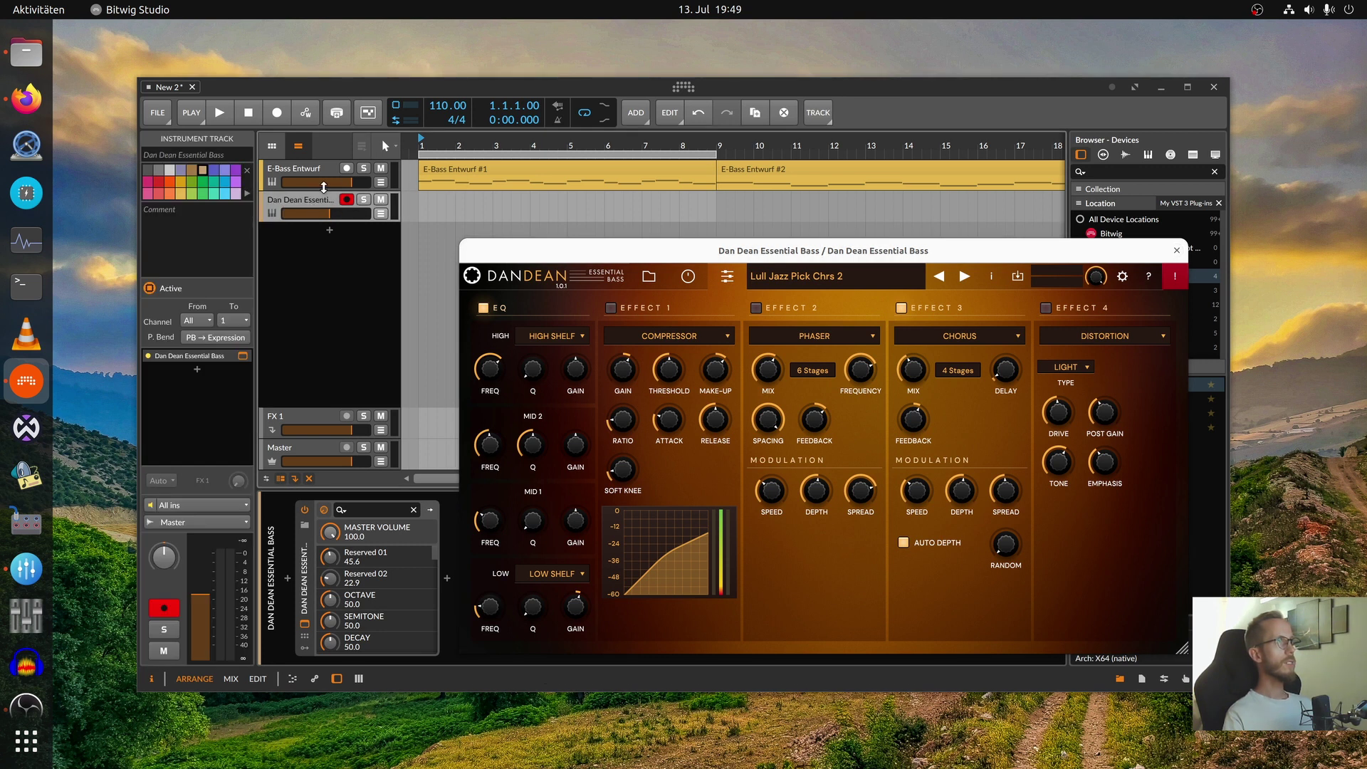
pyautogui.press('Delete')
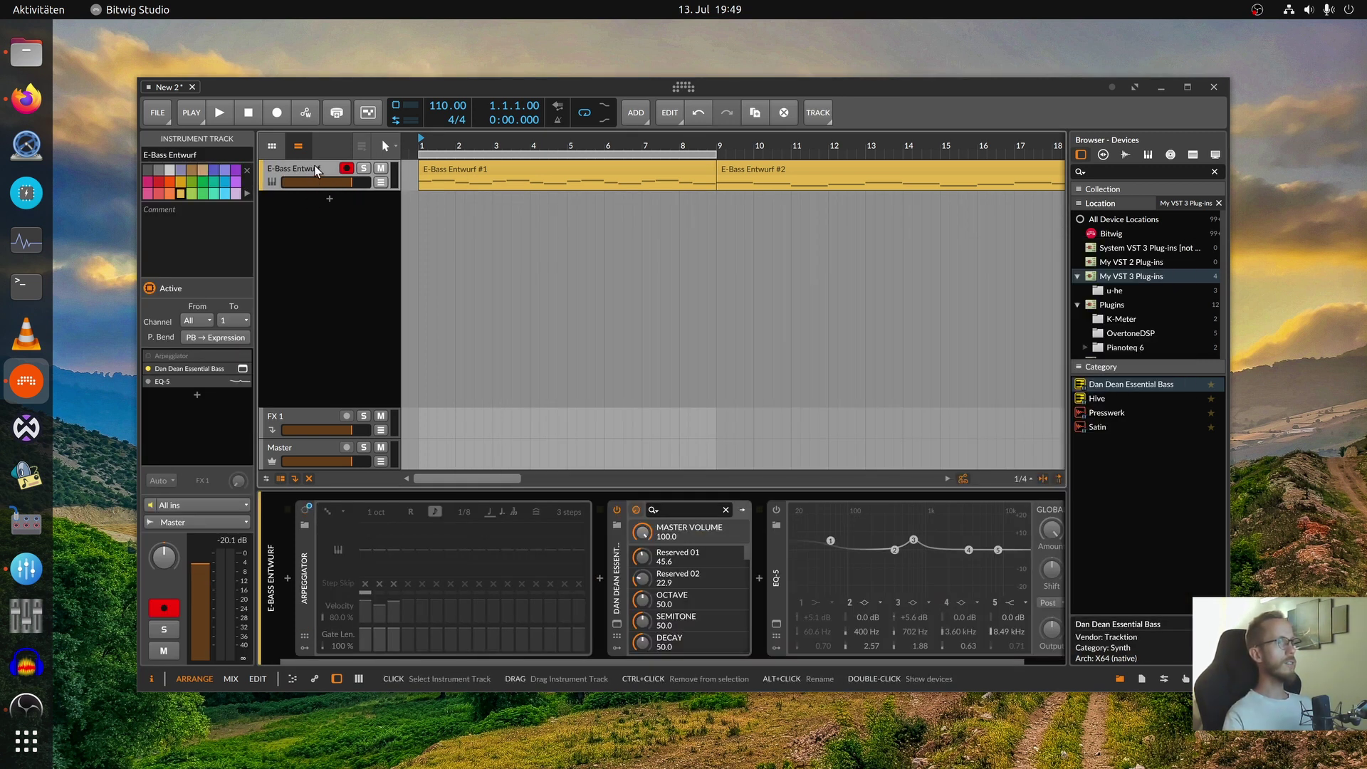
# Open the bass plugin on the E-Bass Entwurf track and play the clip, turning the amplifier on during playback
pyautogui.click(616, 624)
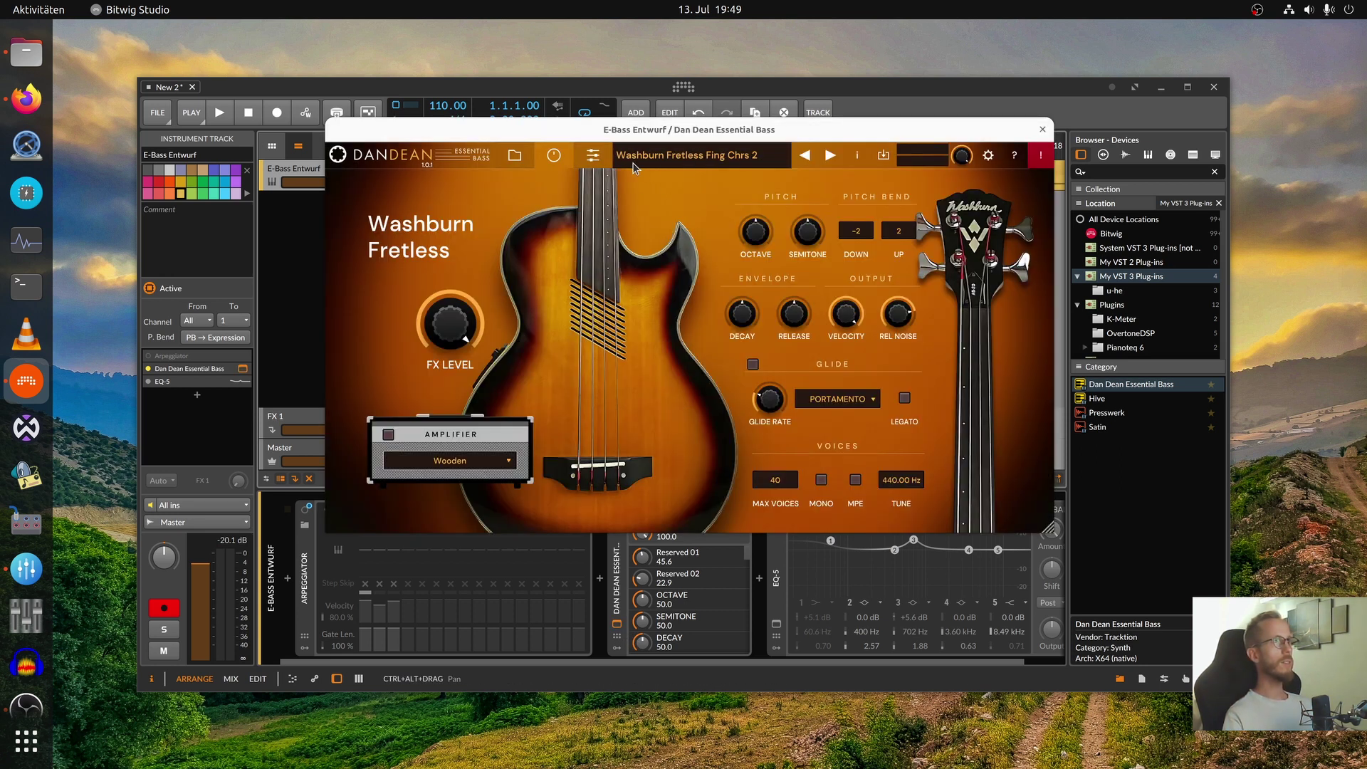
pyautogui.moveTo(714, 143); pyautogui.dragTo(757, 265)
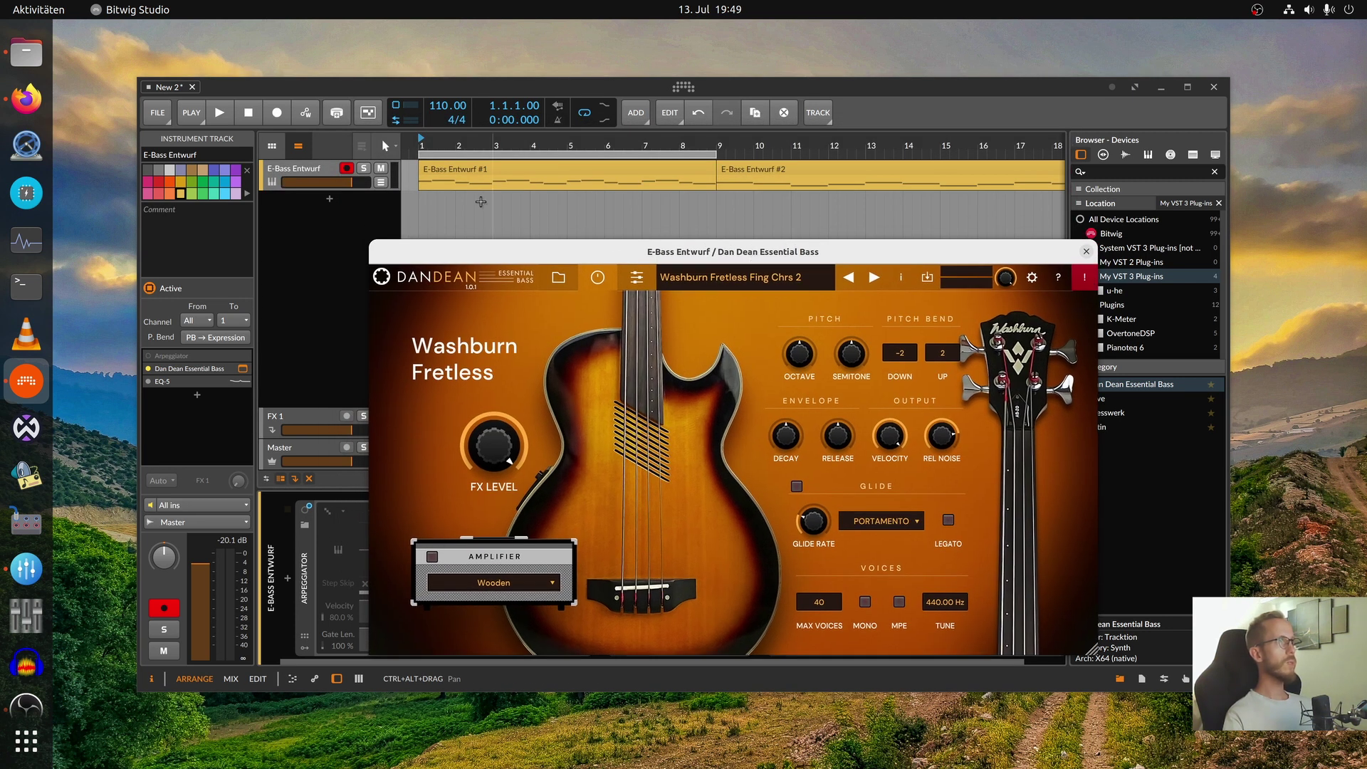
pyautogui.press('space')
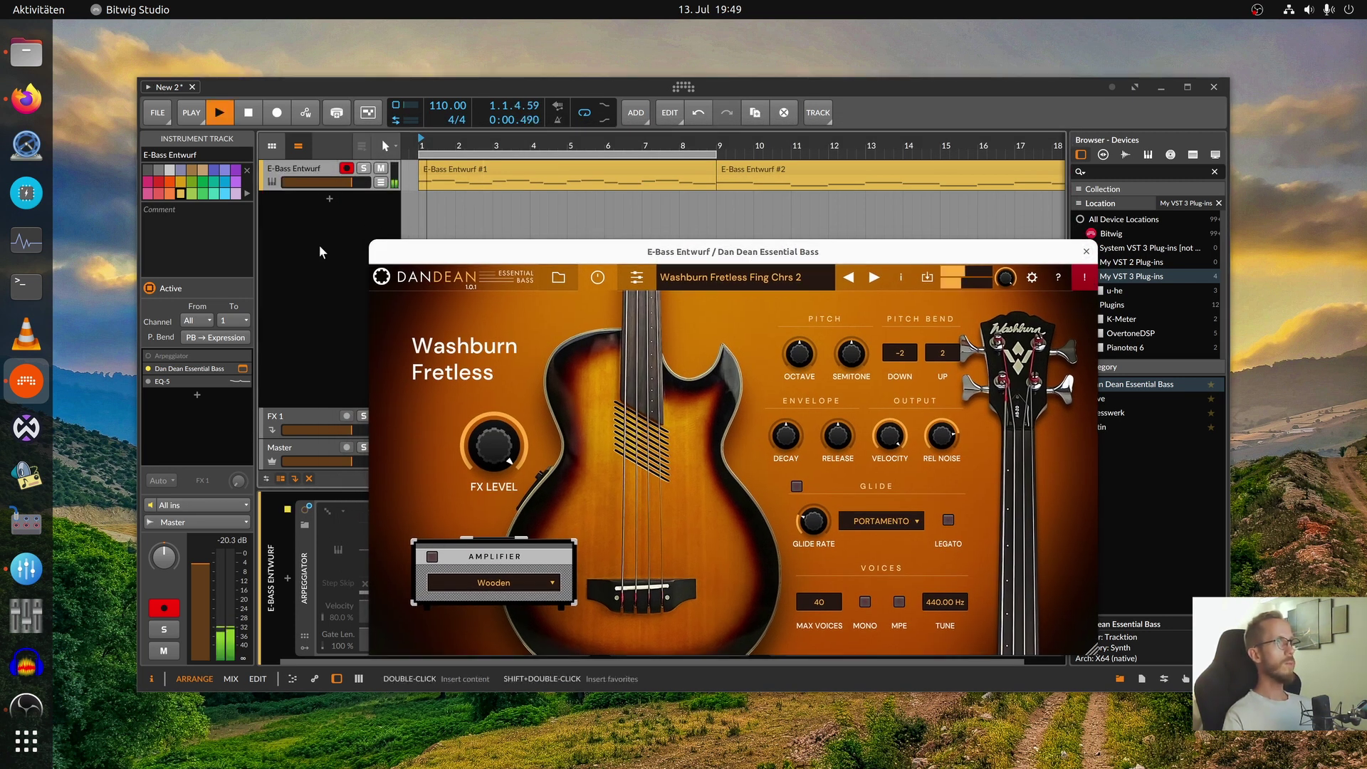
pyautogui.click(432, 557)
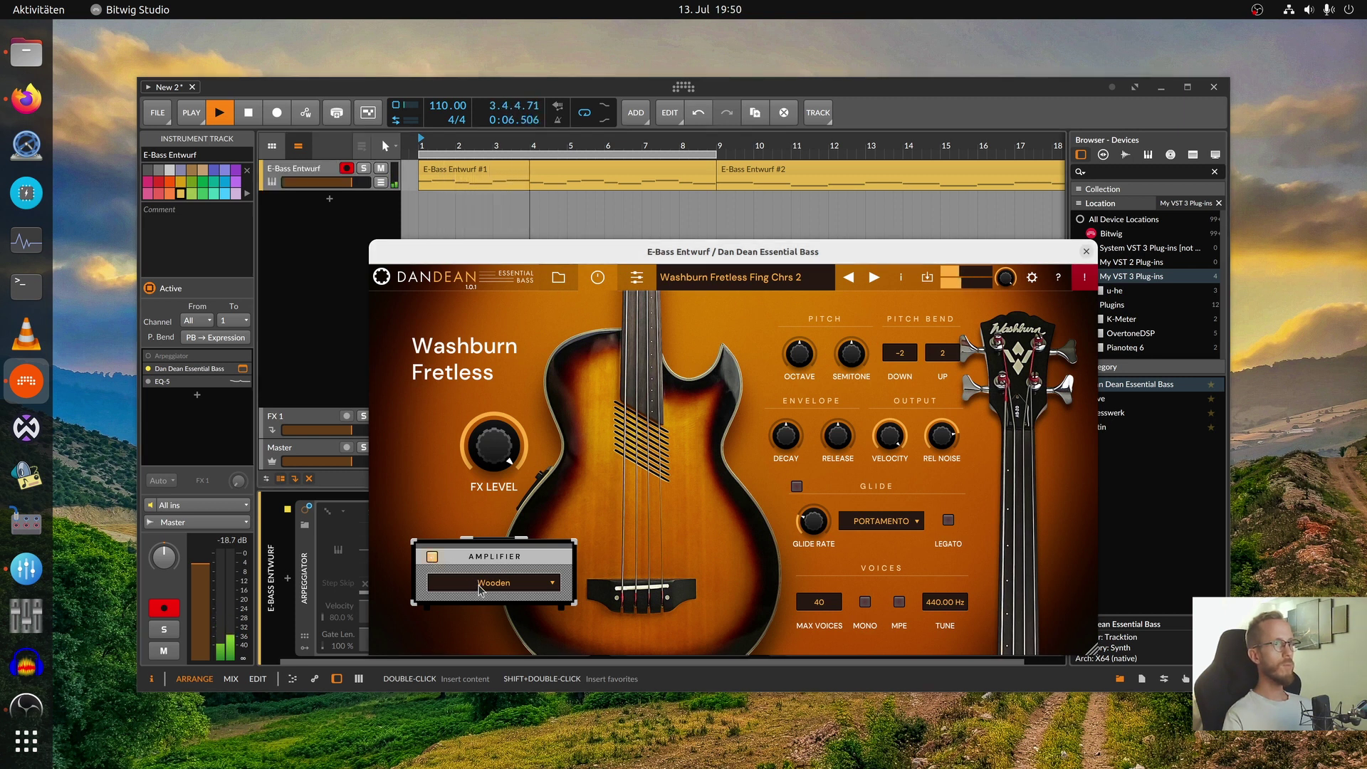
pyautogui.click(324, 345)
pyautogui.press('space')
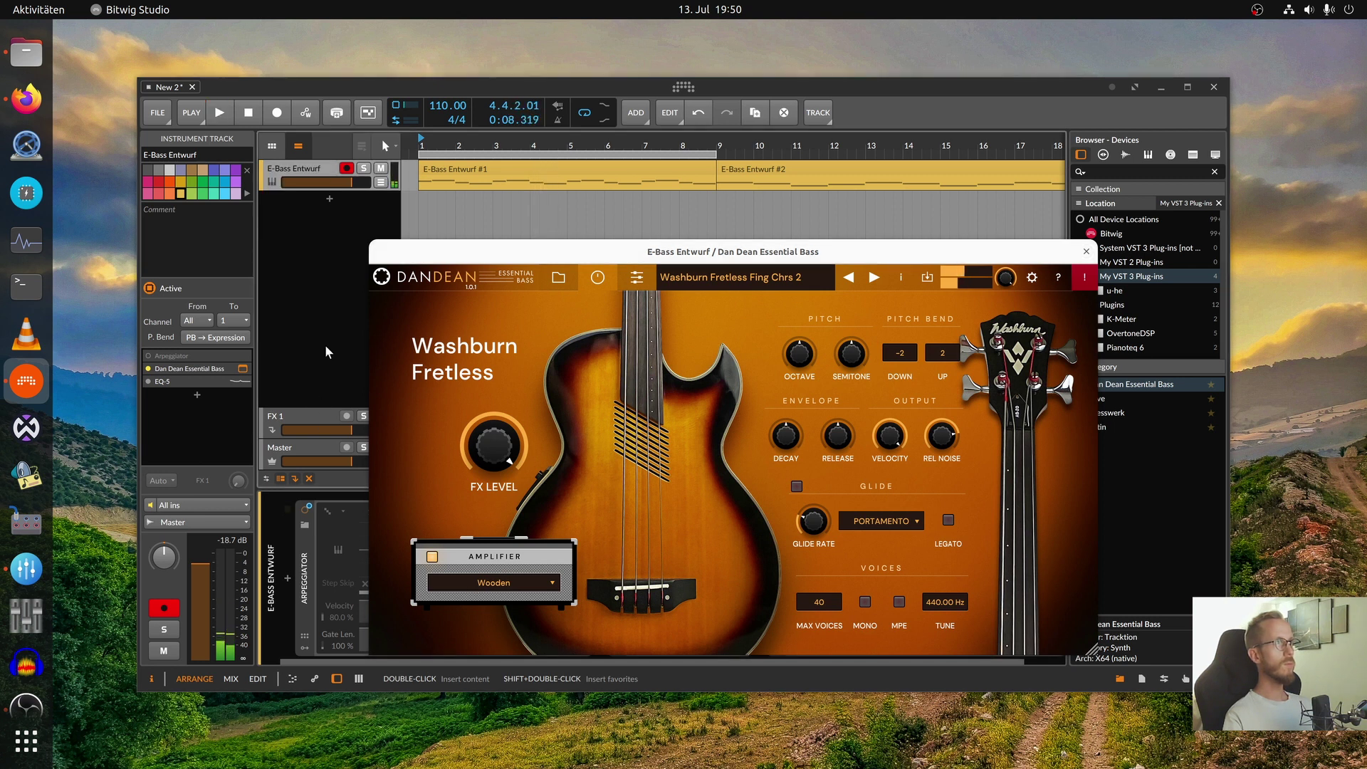
# Set the amplifier model to Round and play the bass clip with it
pyautogui.click(489, 584)
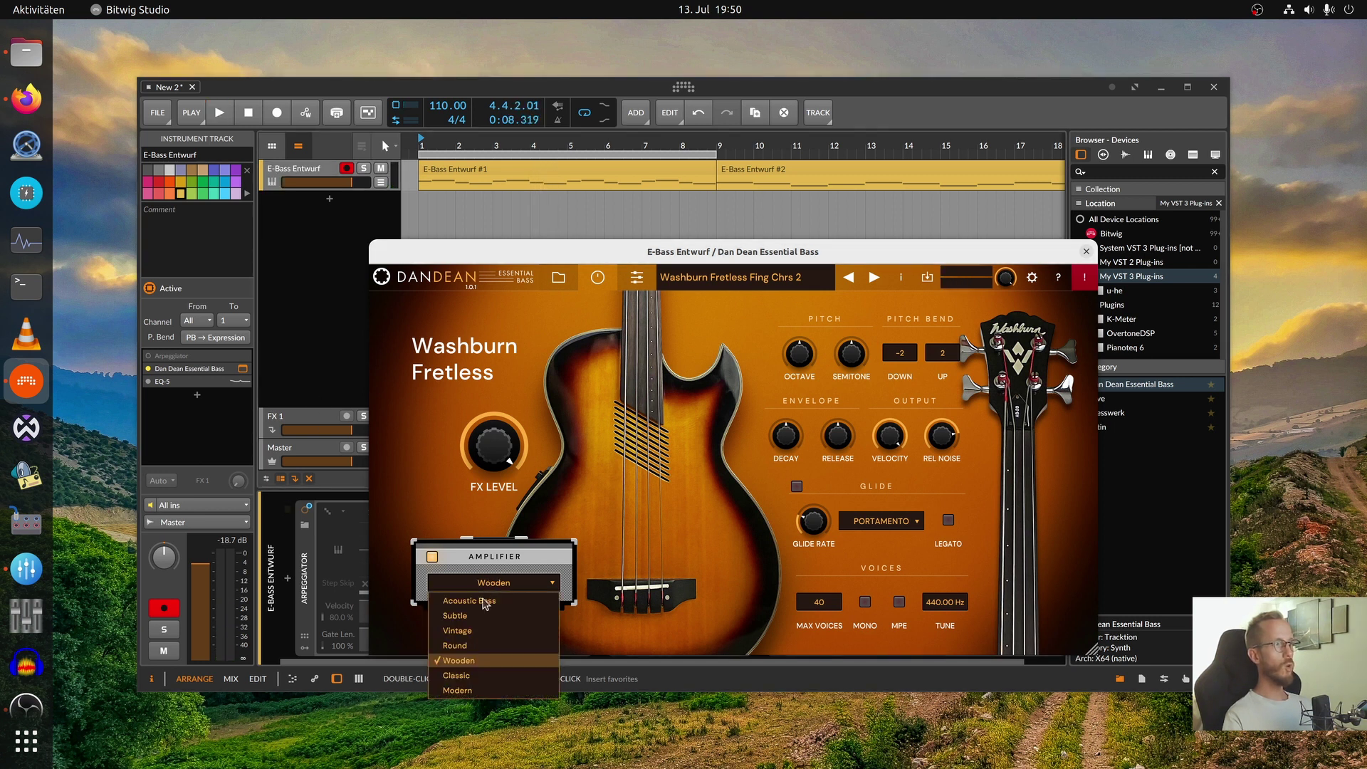
pyautogui.click(470, 646)
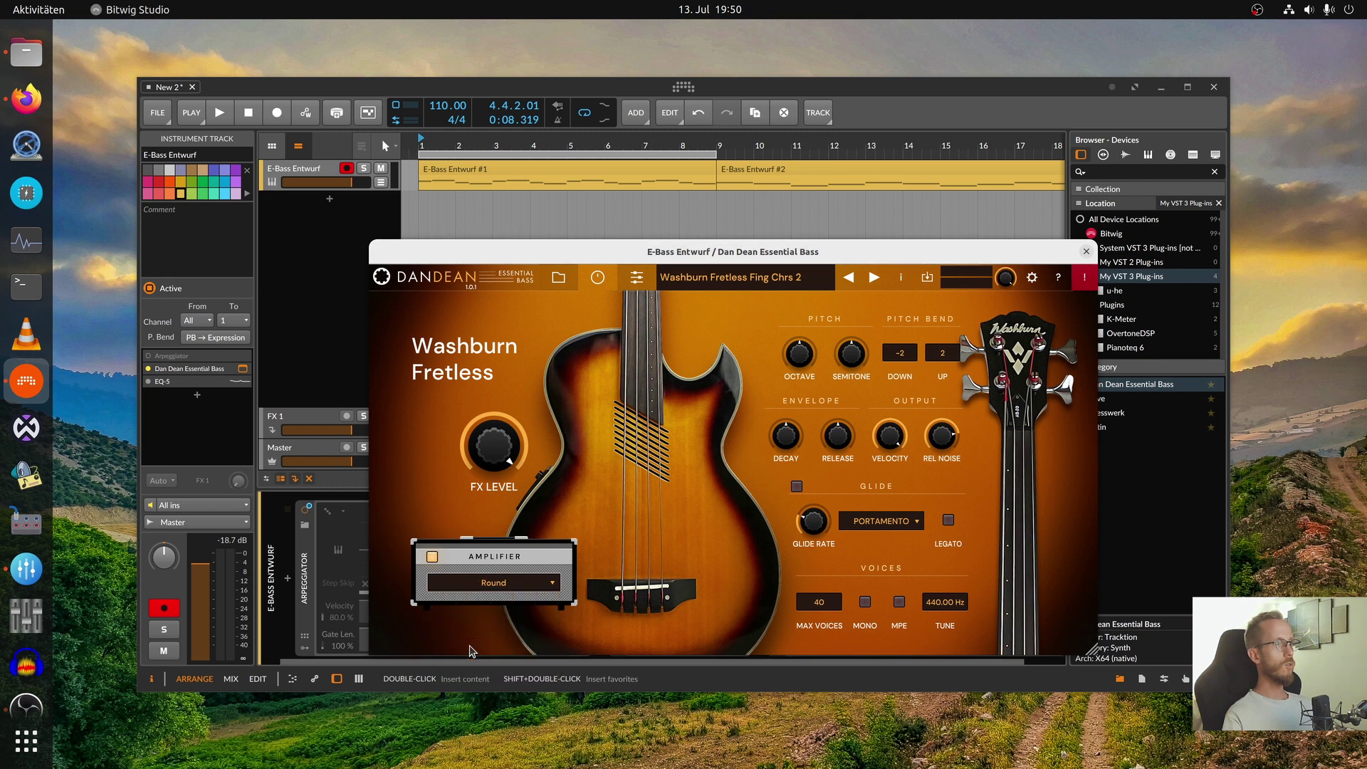
pyautogui.click(317, 345)
pyautogui.press('space')
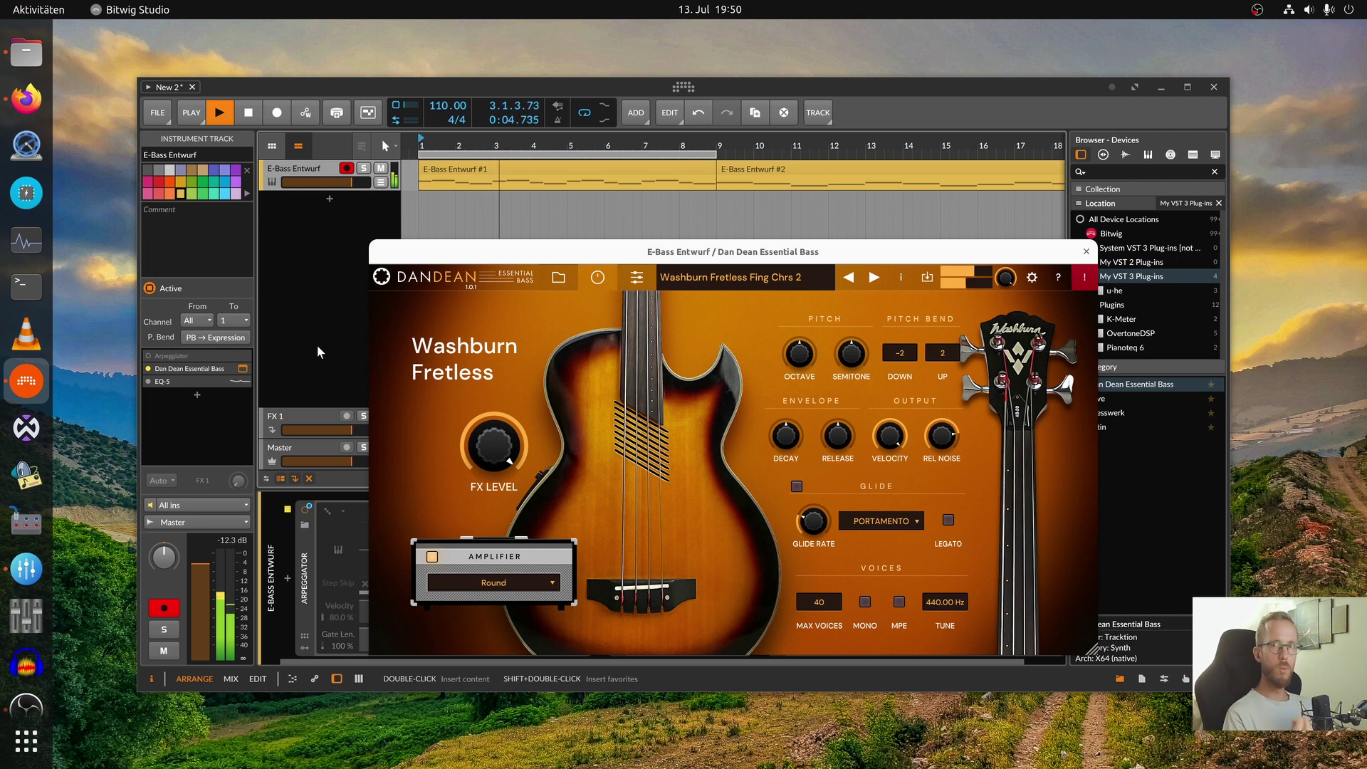
# Switch the amplifier model to Modern during playback, listen to it, and stop playback
pyautogui.click(503, 584)
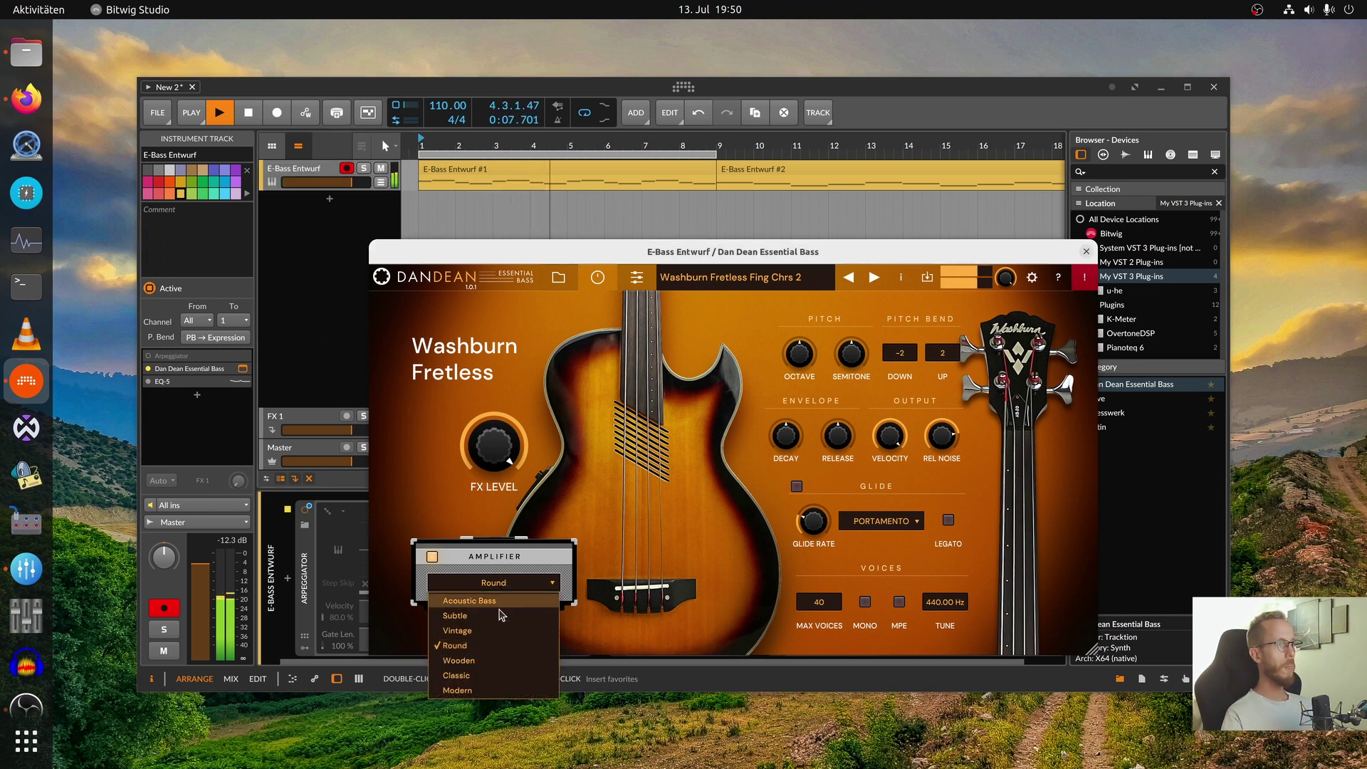
pyautogui.click(485, 689)
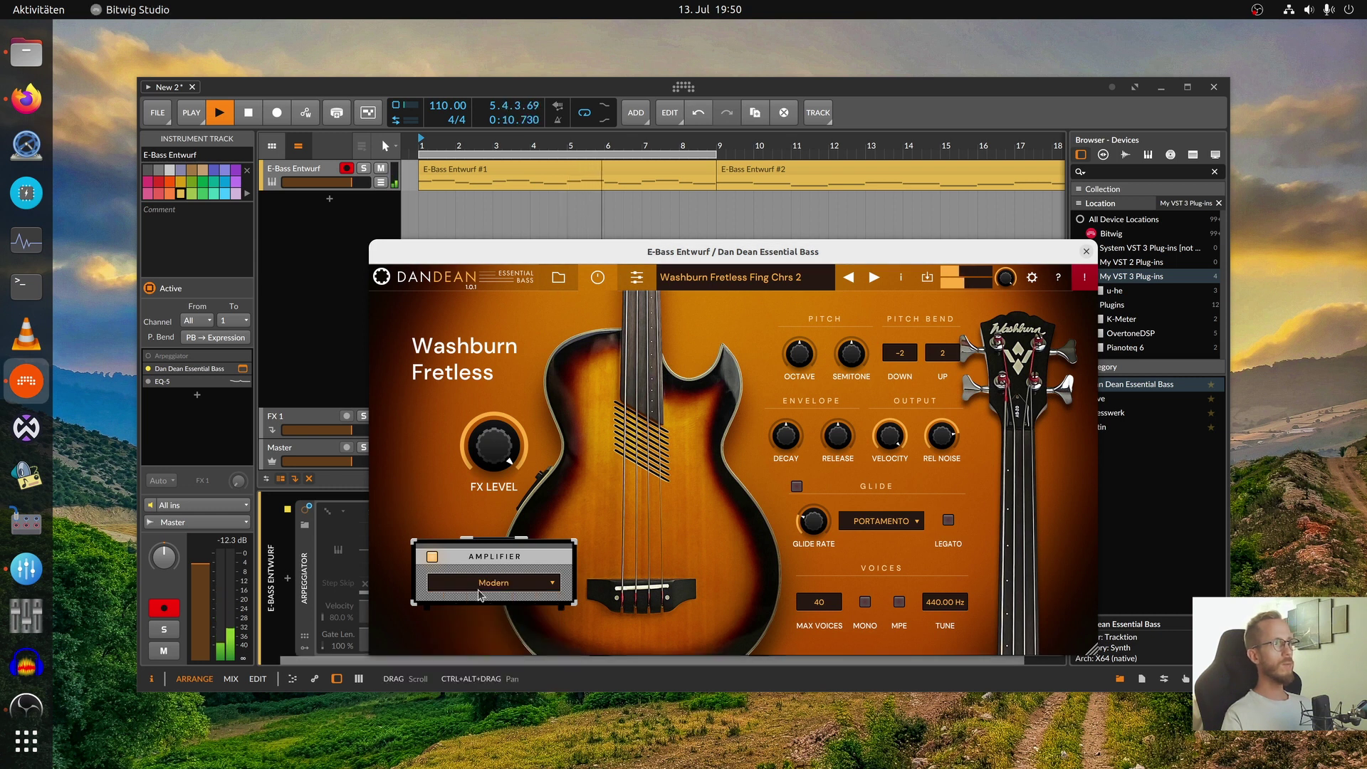
pyautogui.press('space')
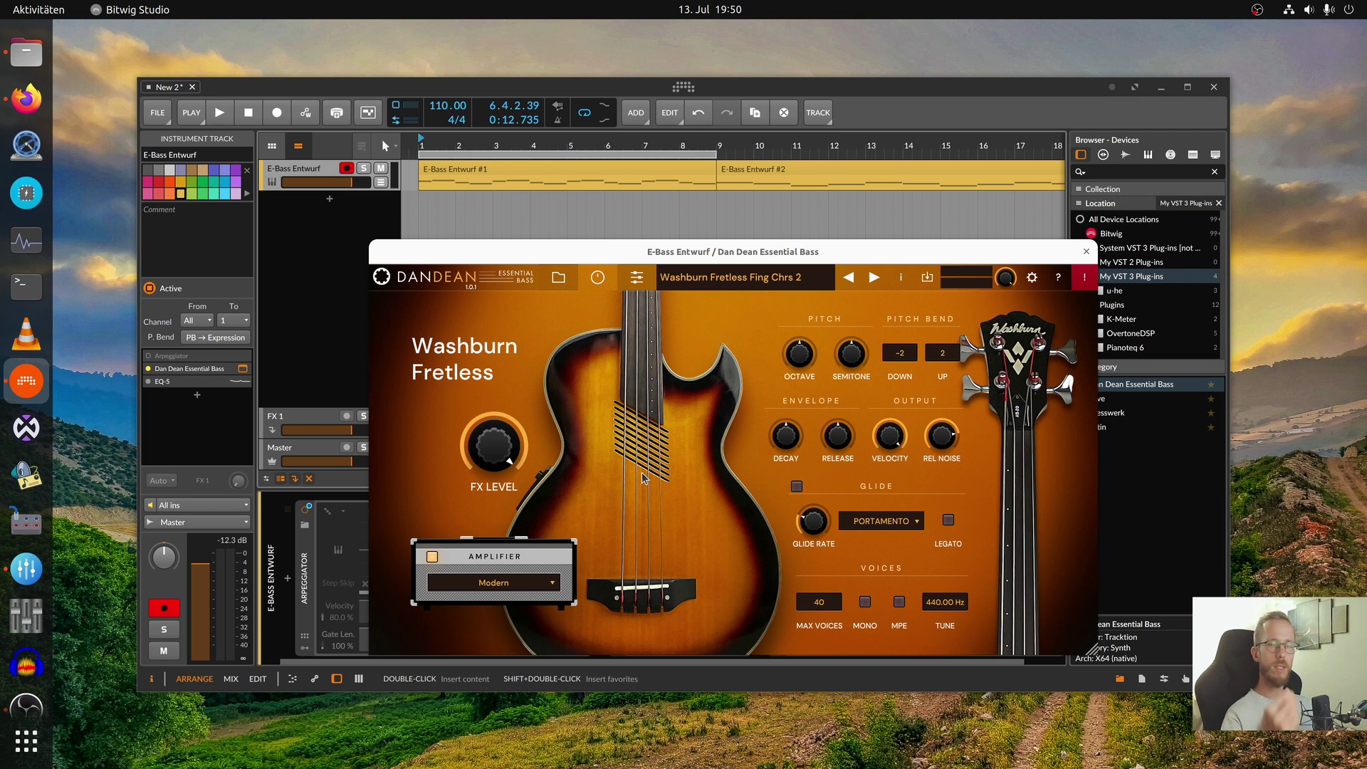
# Load the Fender Telecaster Fing Dist 2 preset from the Fender Telecaster category and return to the instrument view
pyautogui.click(560, 279)
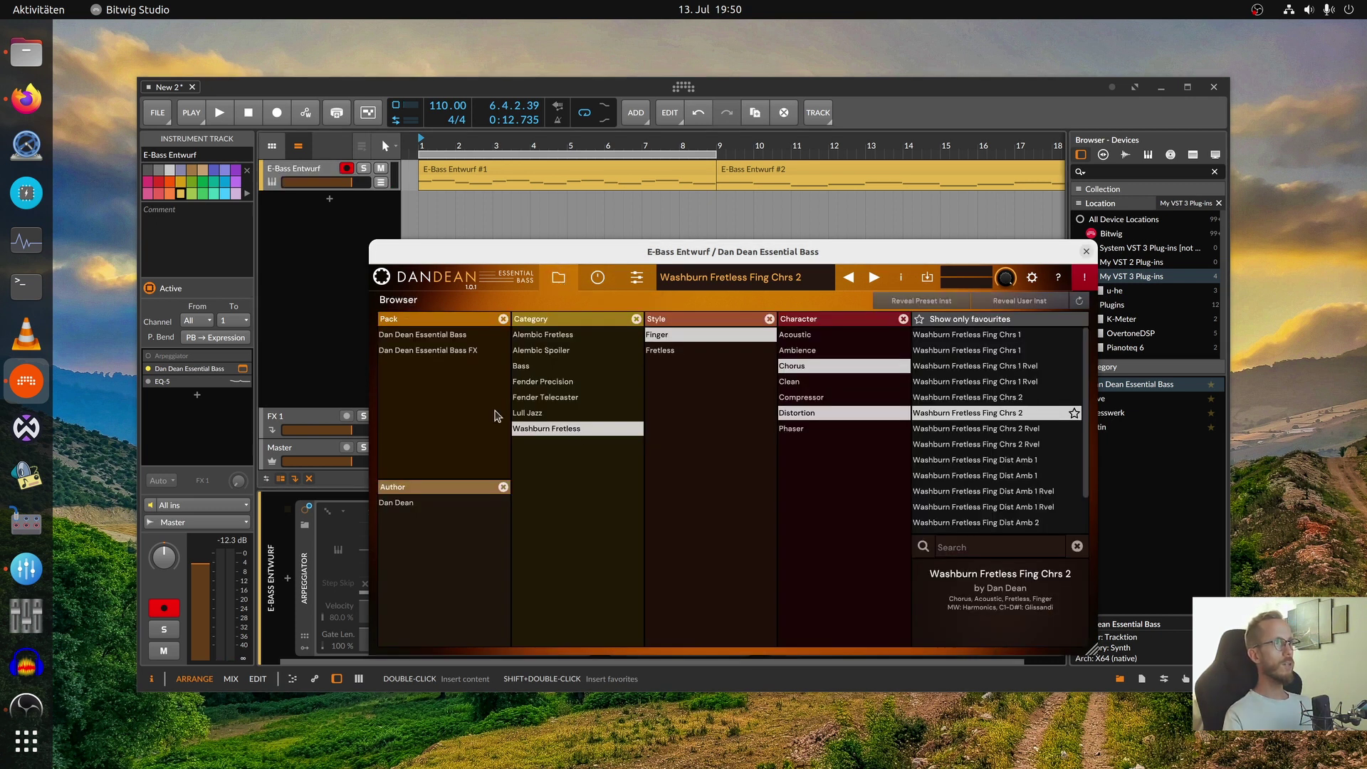
pyautogui.click(542, 397)
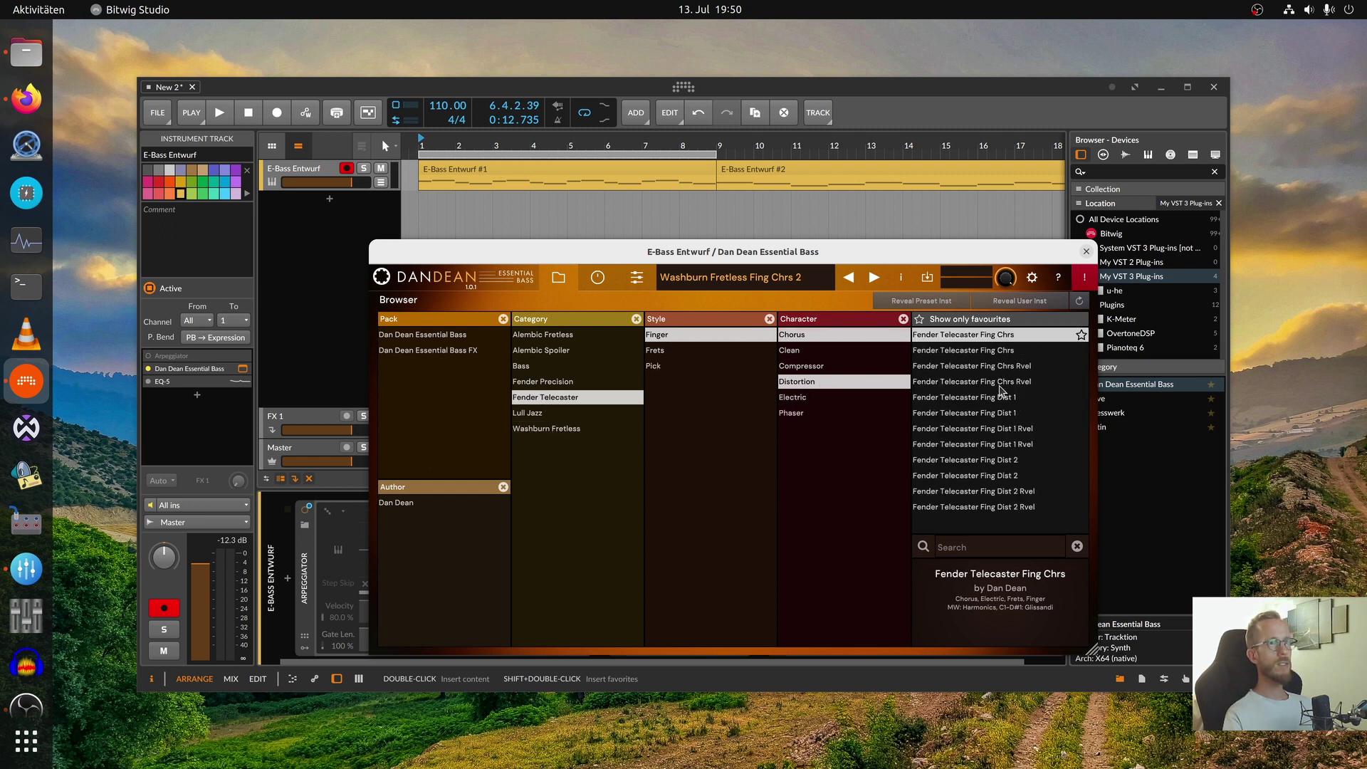
pyautogui.click(966, 463)
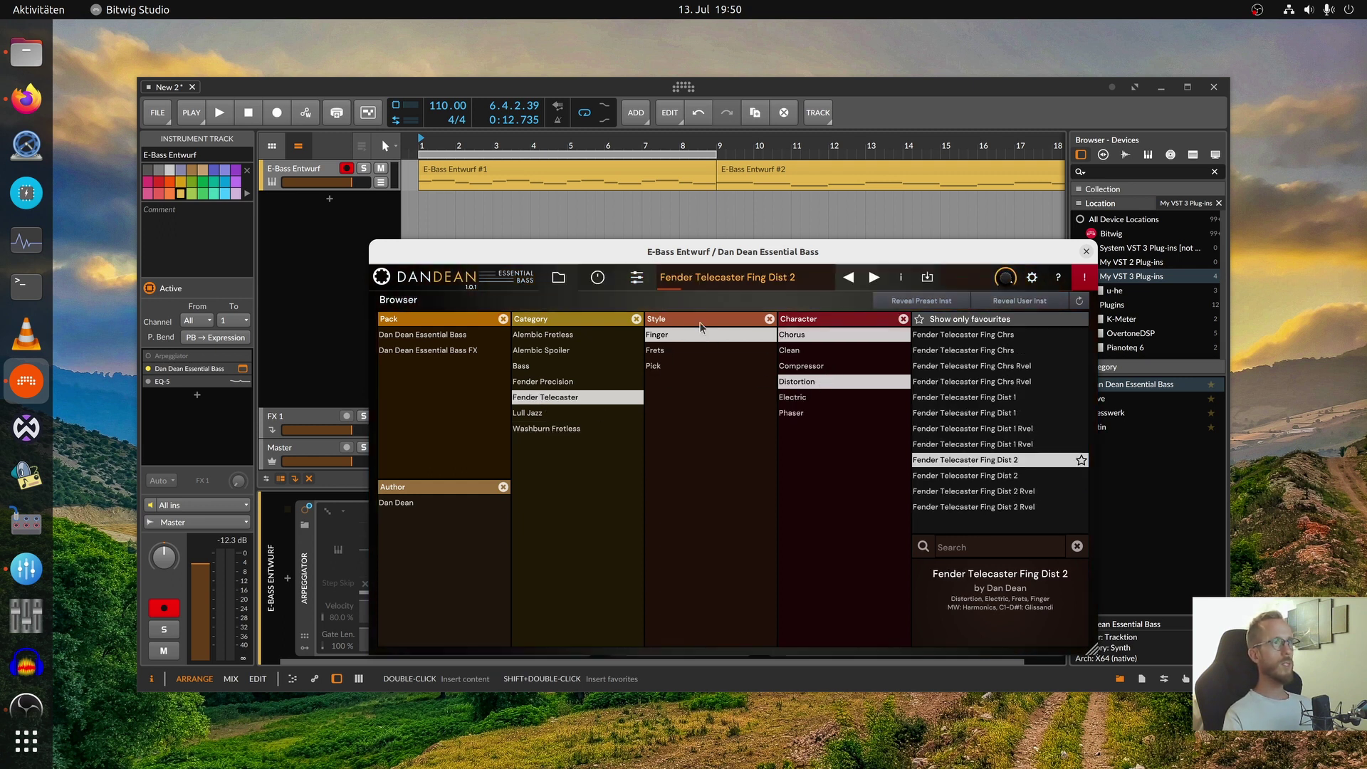
pyautogui.click(597, 278)
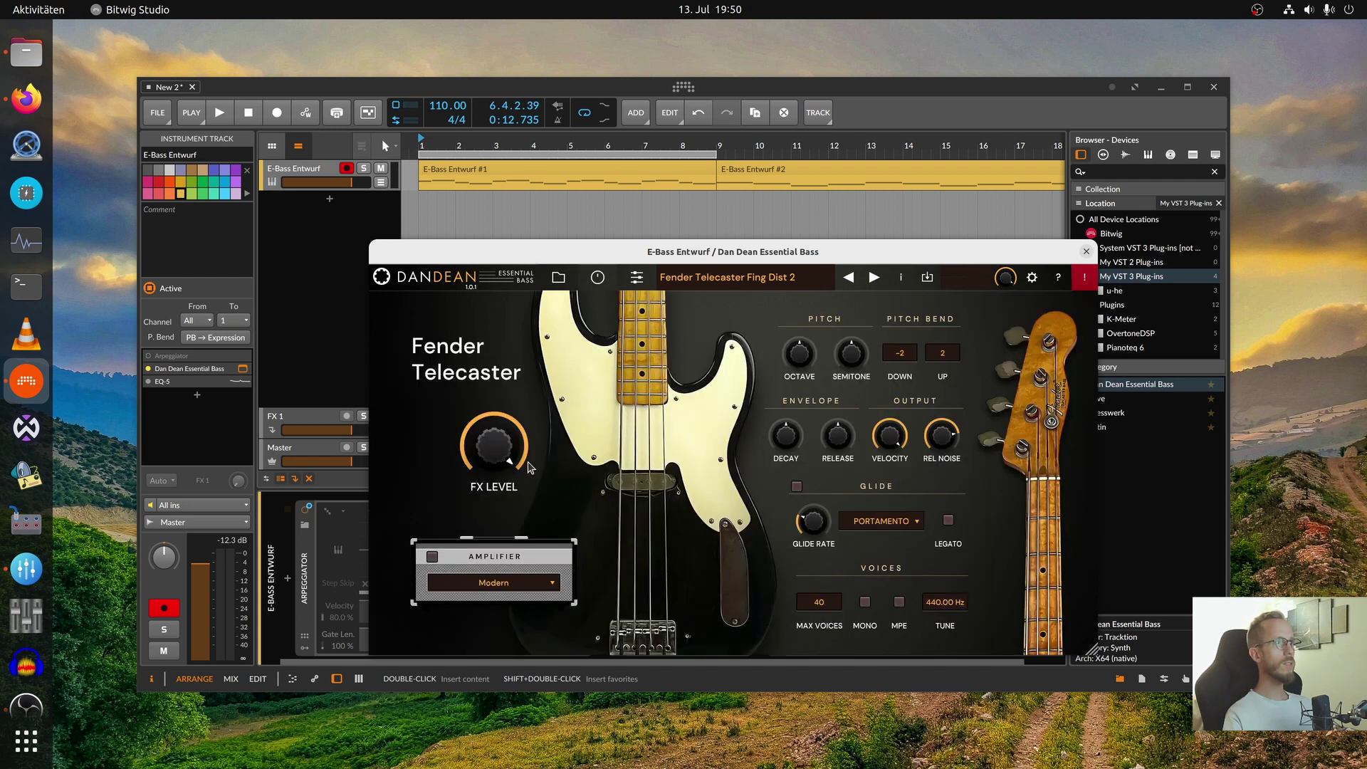
# Turn on the Telecaster's amplifier, keep the Modern model, and play the bass clip
pyautogui.click(448, 584)
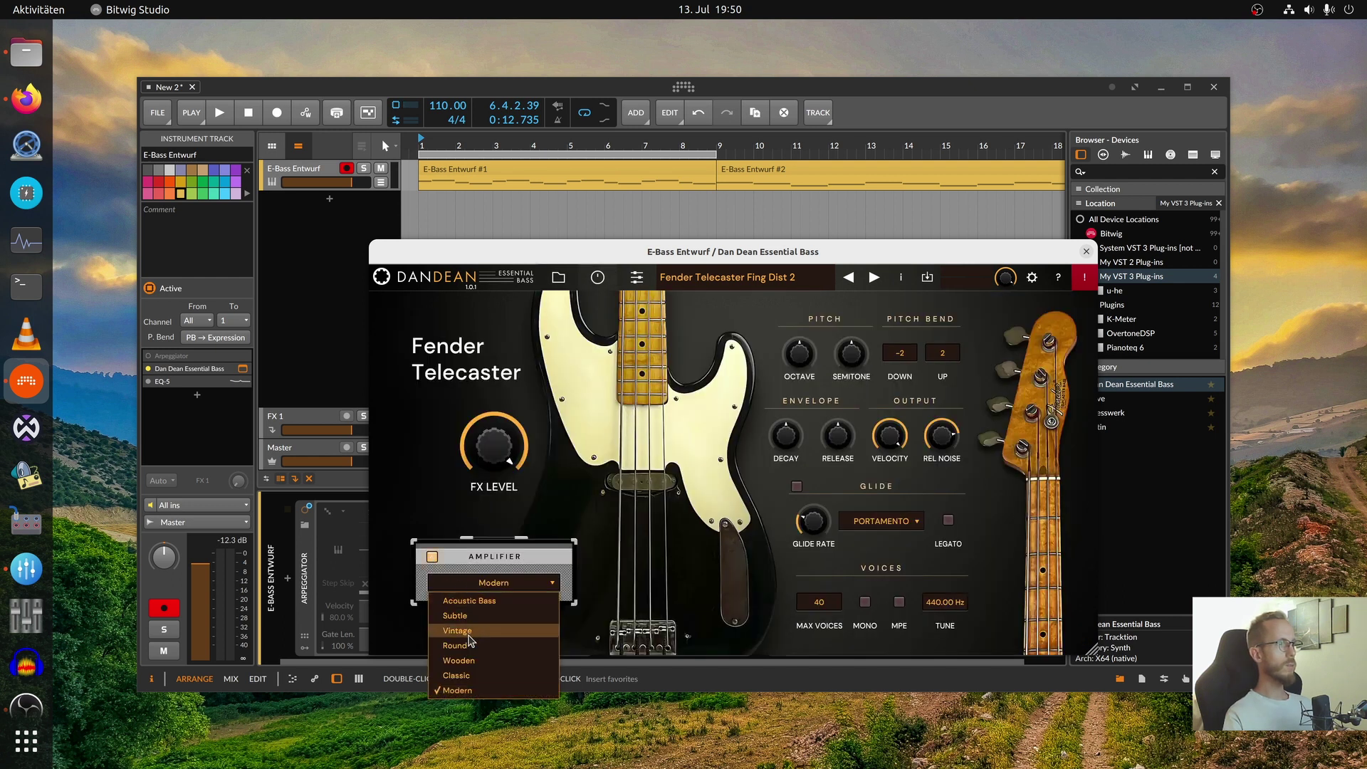
pyautogui.click(324, 344)
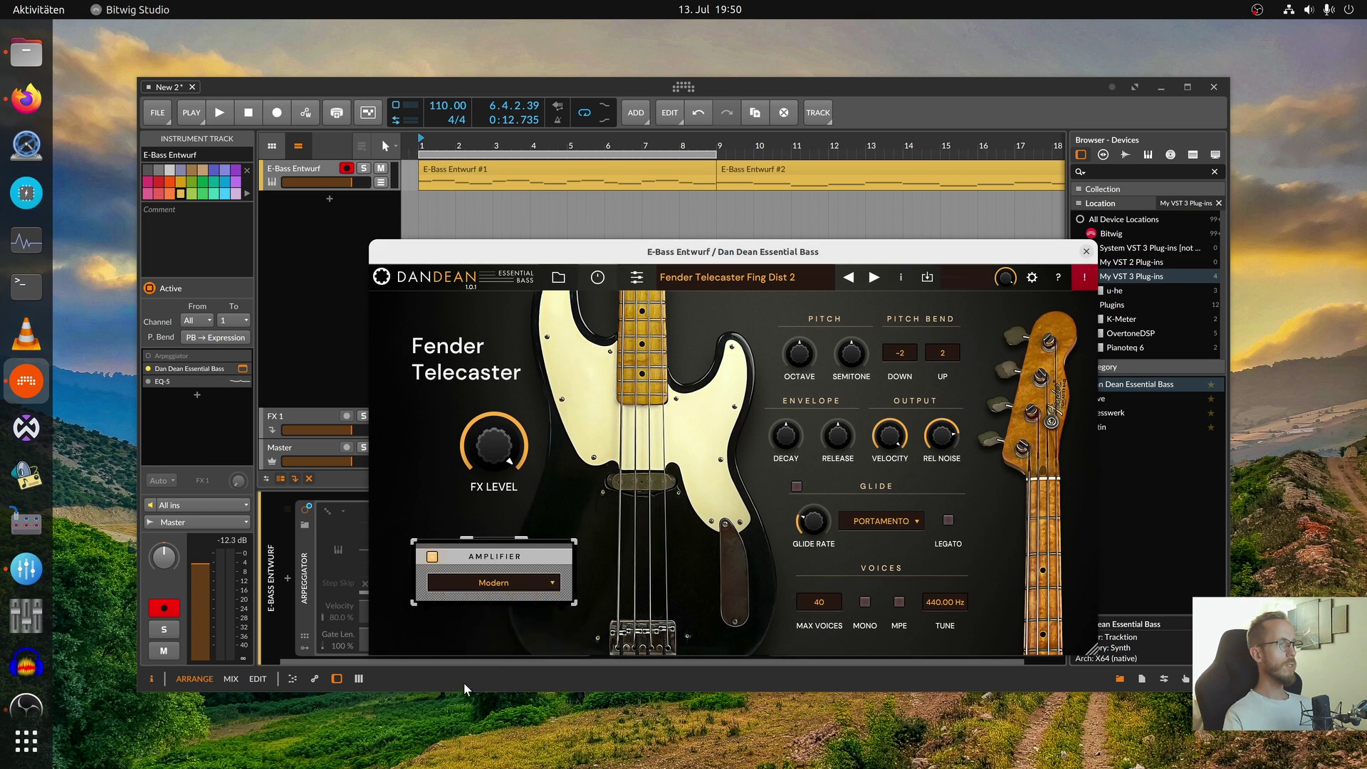
pyautogui.press('space')
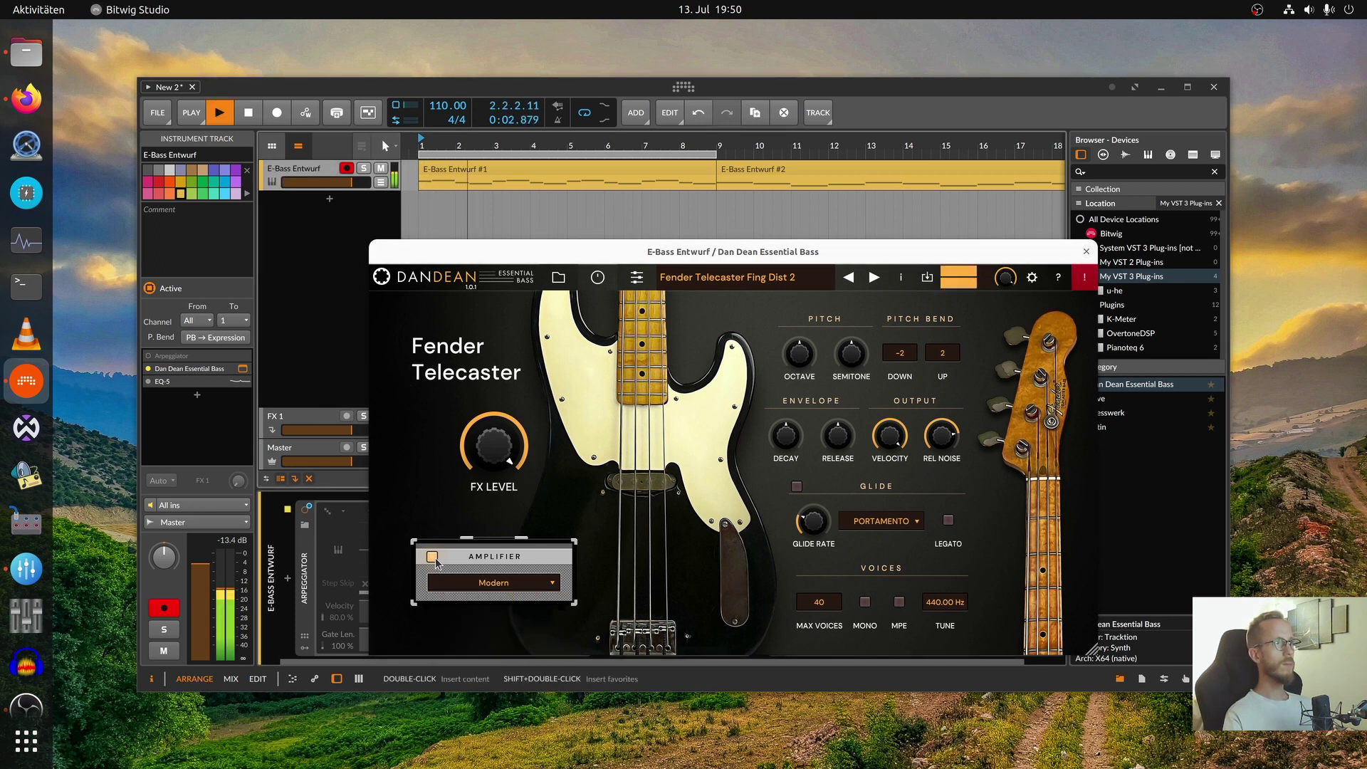
# Turn on Glide and Legato, switch the amplifier model to Acoustic Bass during playback, and stop playback
pyautogui.click(797, 487)
pyautogui.click(949, 520)
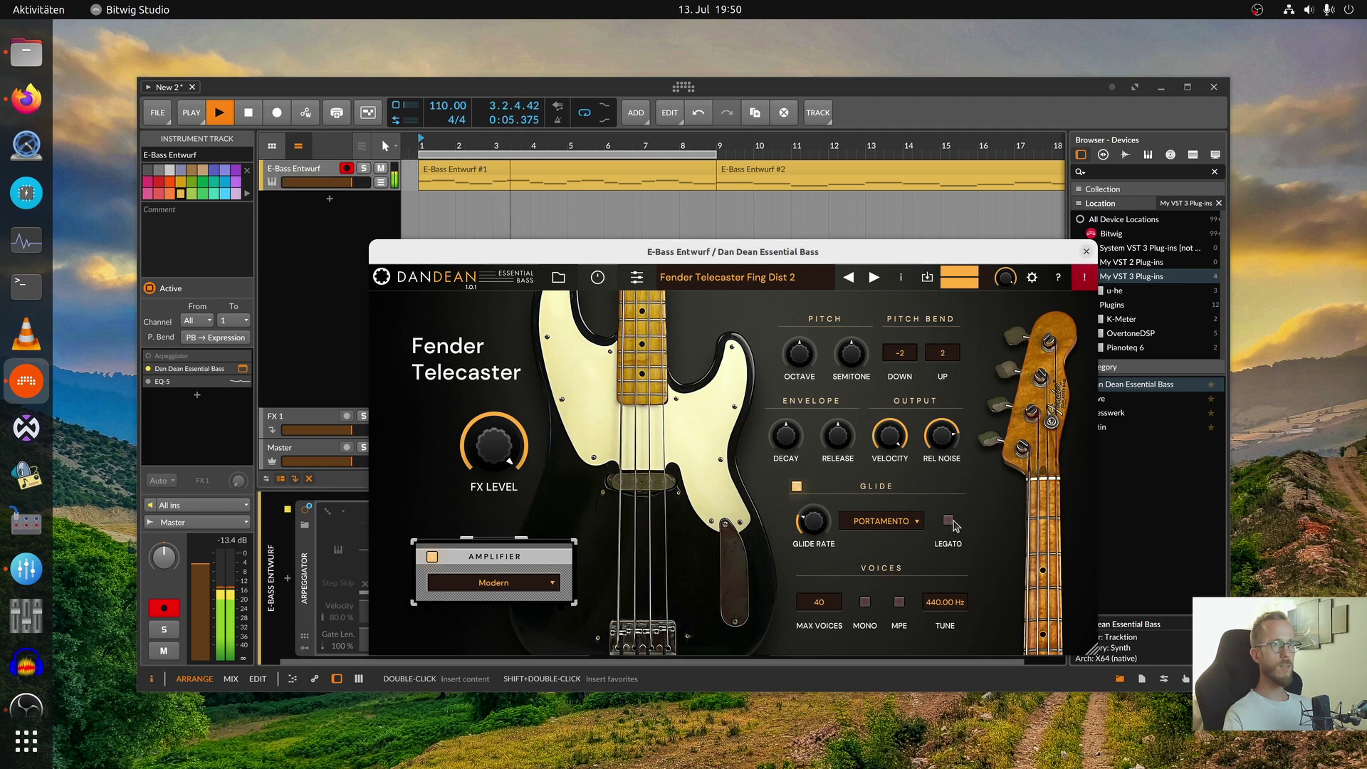
pyautogui.click(489, 588)
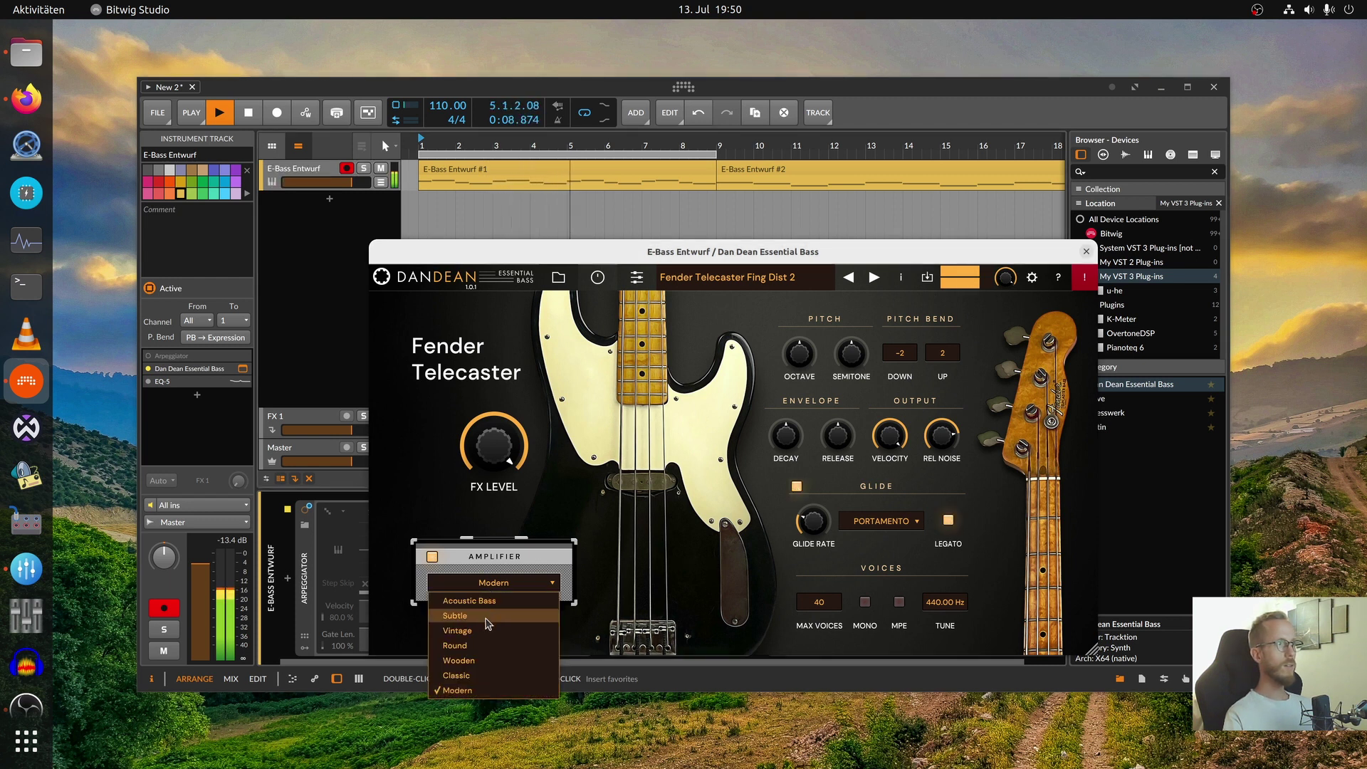
pyautogui.click(484, 602)
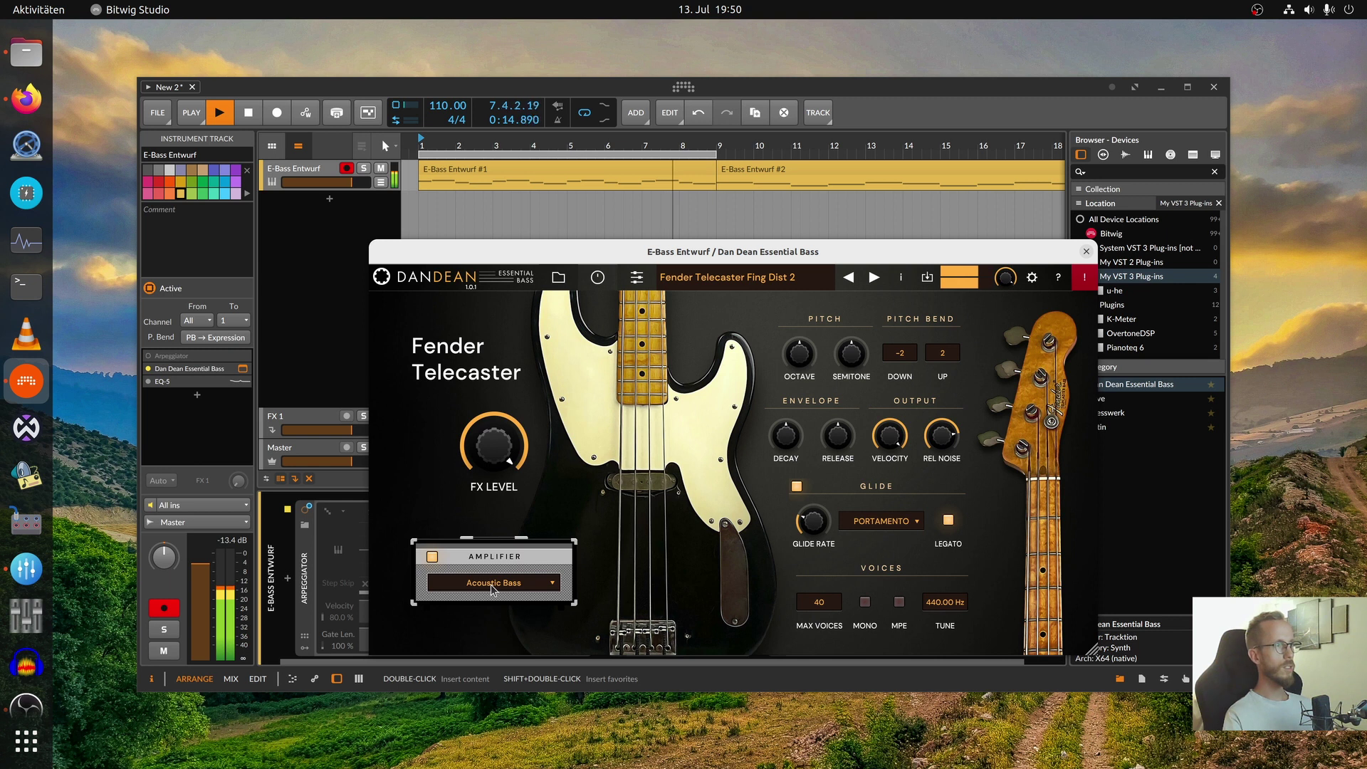
pyautogui.press('space')
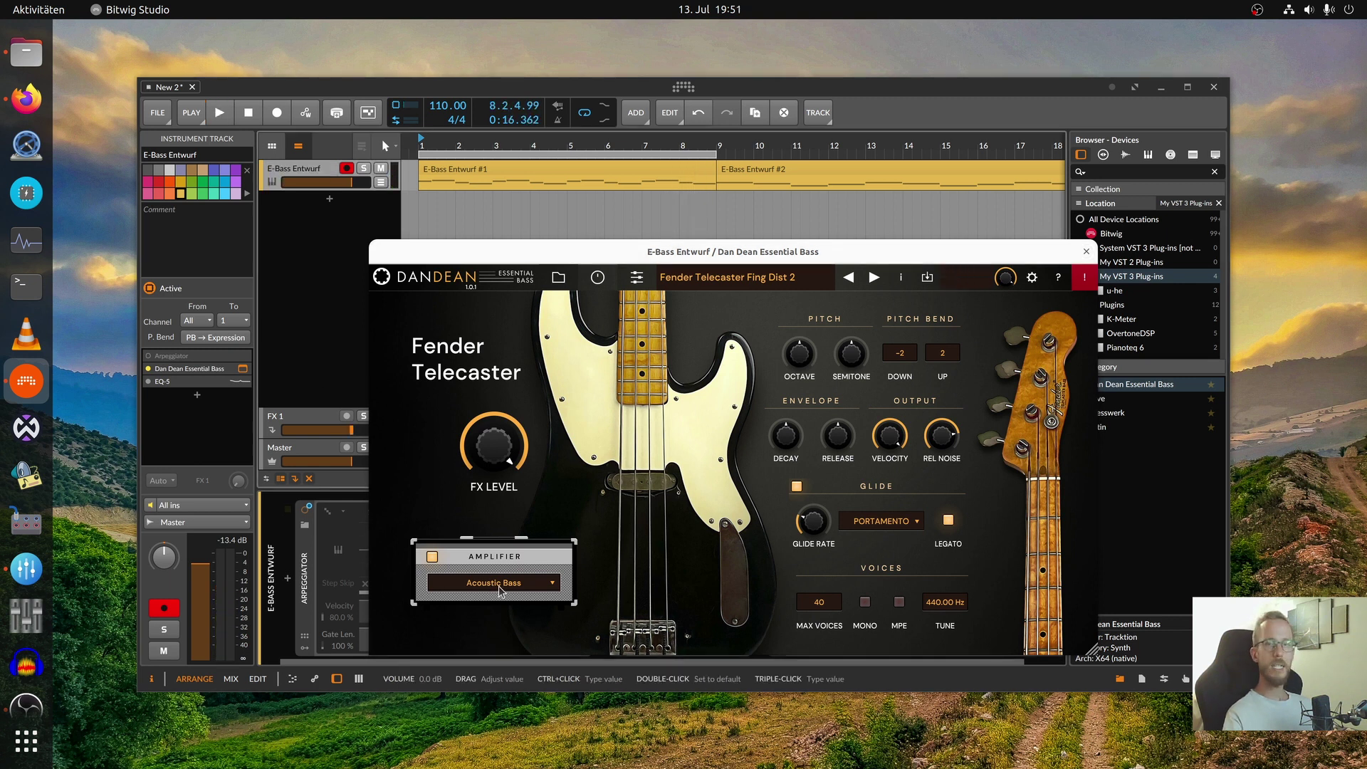
# Set the Telecaster's amplifier model to Round and play the bass clip from the start
pyautogui.click(502, 588)
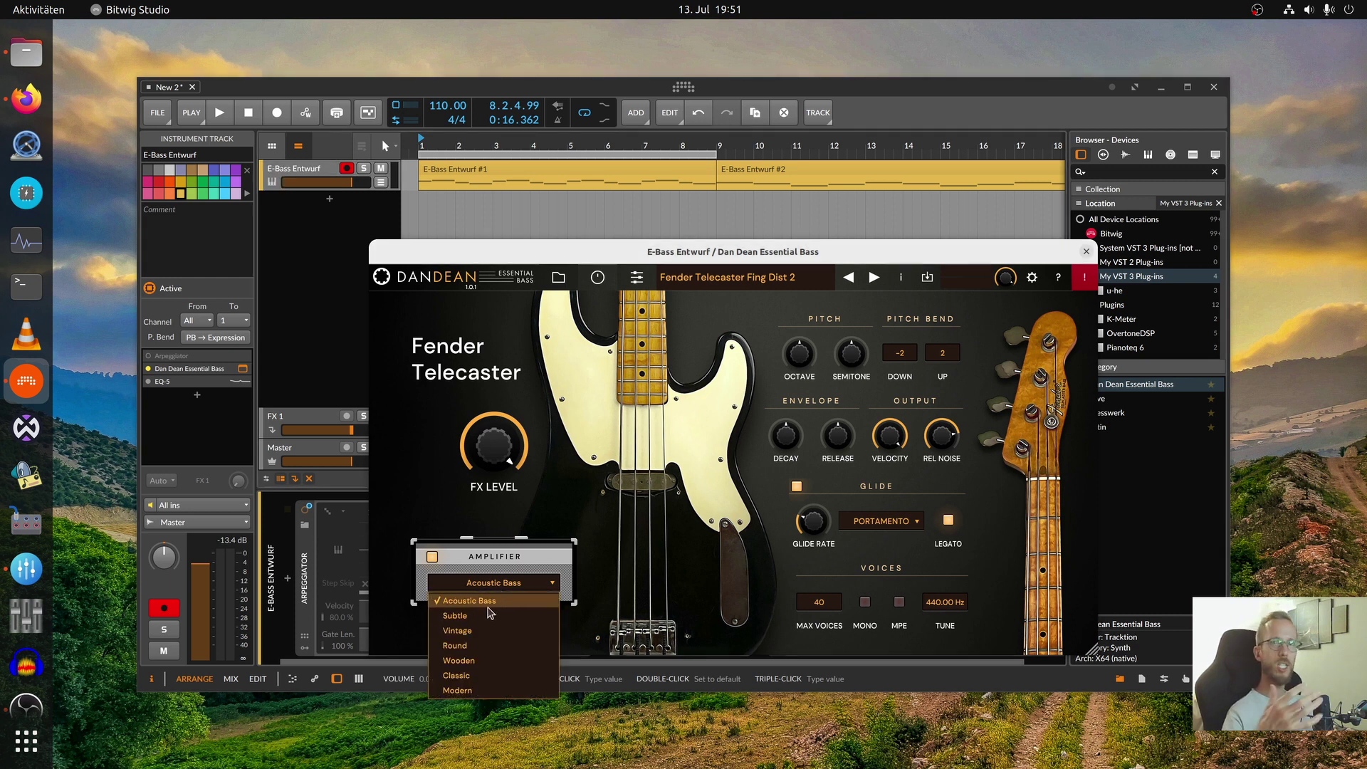
pyautogui.click(463, 646)
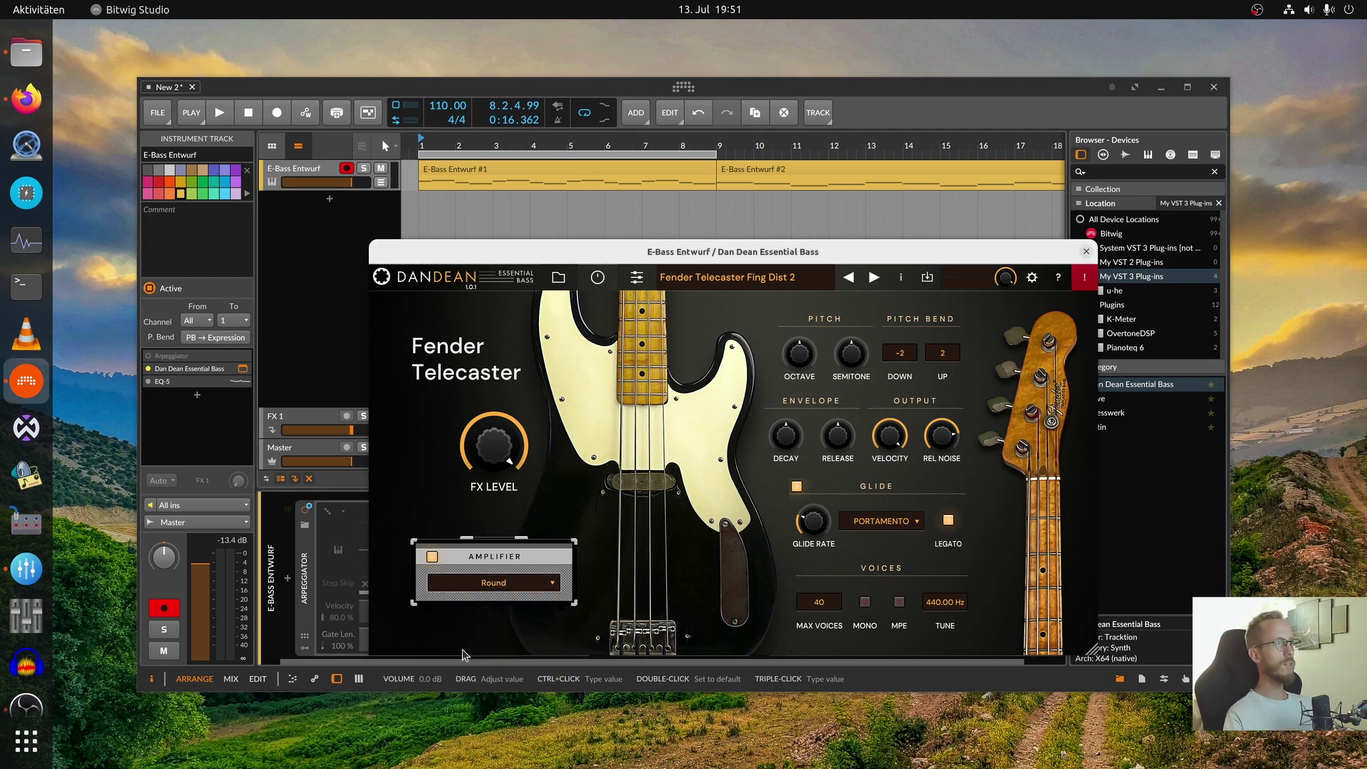
pyautogui.press('space')
pyautogui.moveTo(494, 495)
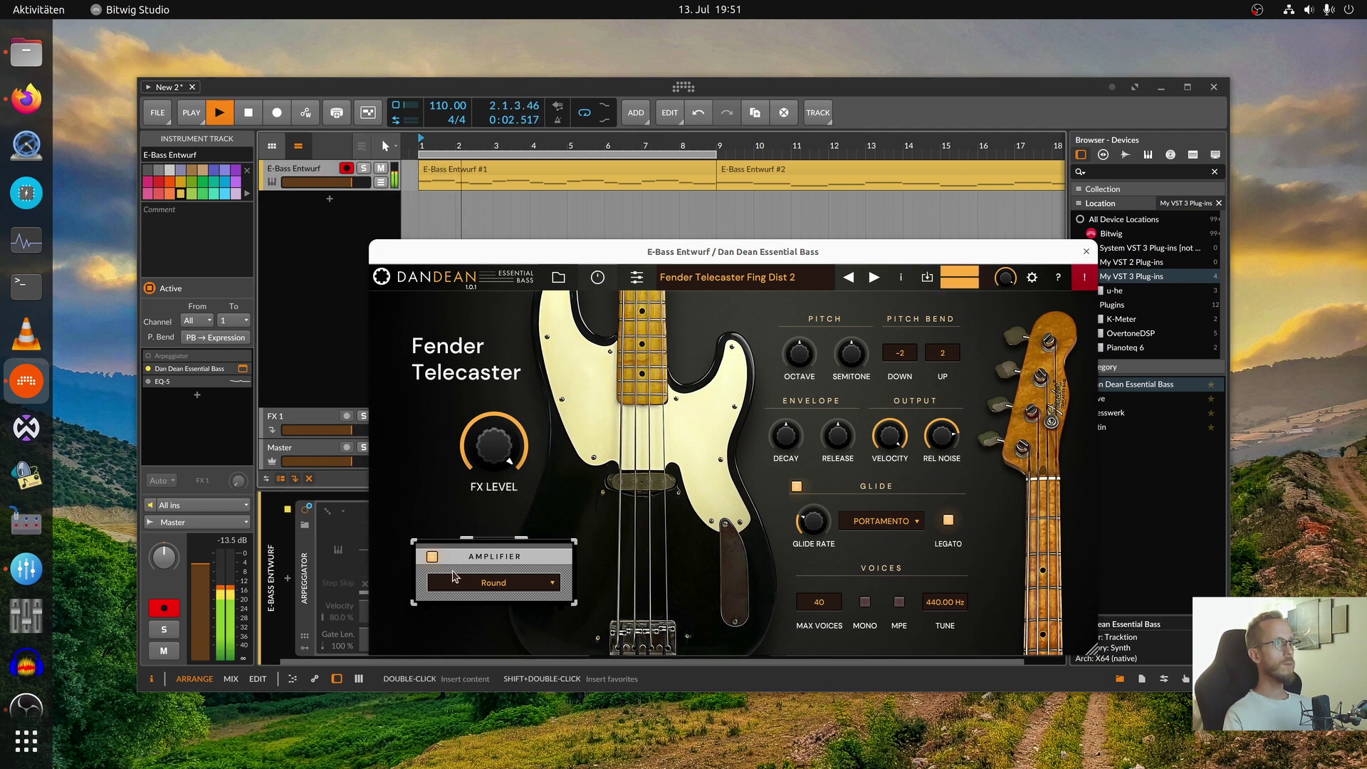
# Audition the Wooden, Classic and Modern amplifier models during playback, and compare Modern with the amplifier off and on
pyautogui.click(476, 582)
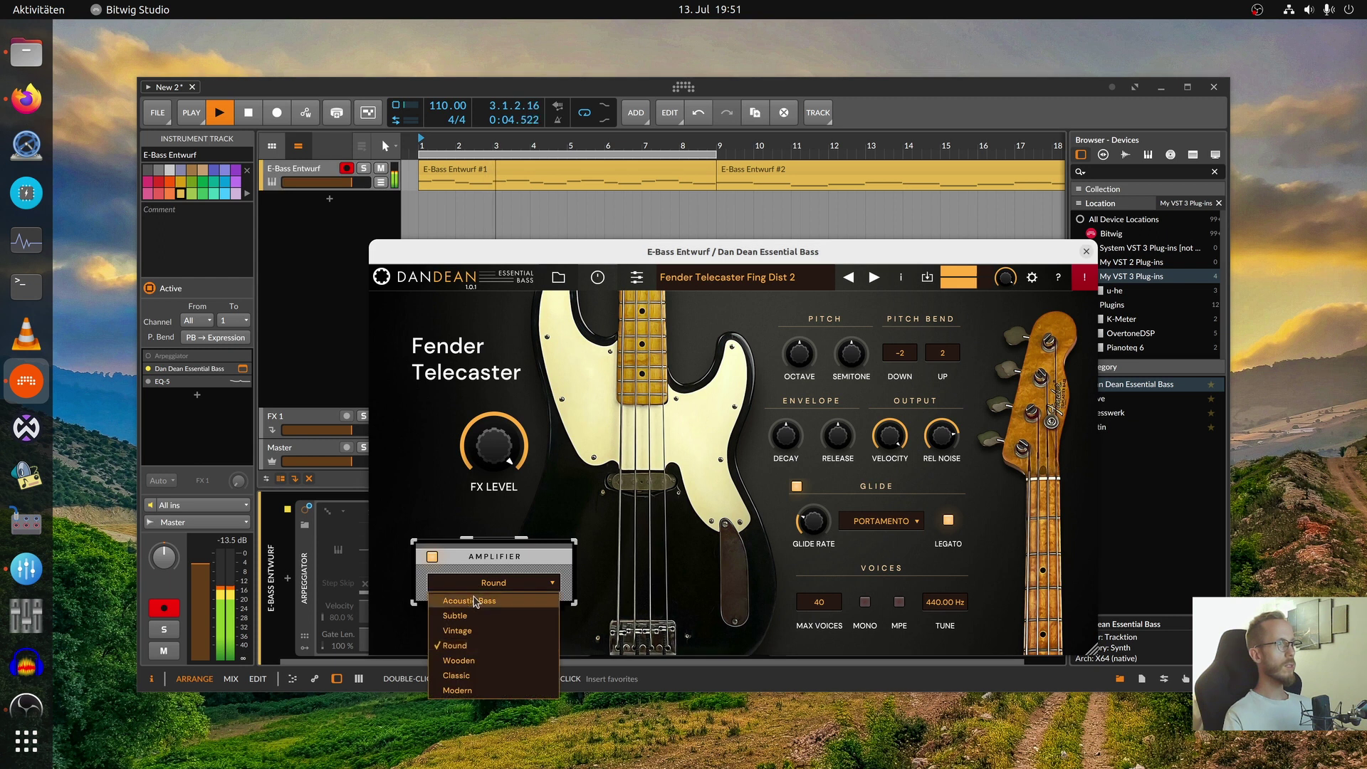
pyautogui.click(472, 661)
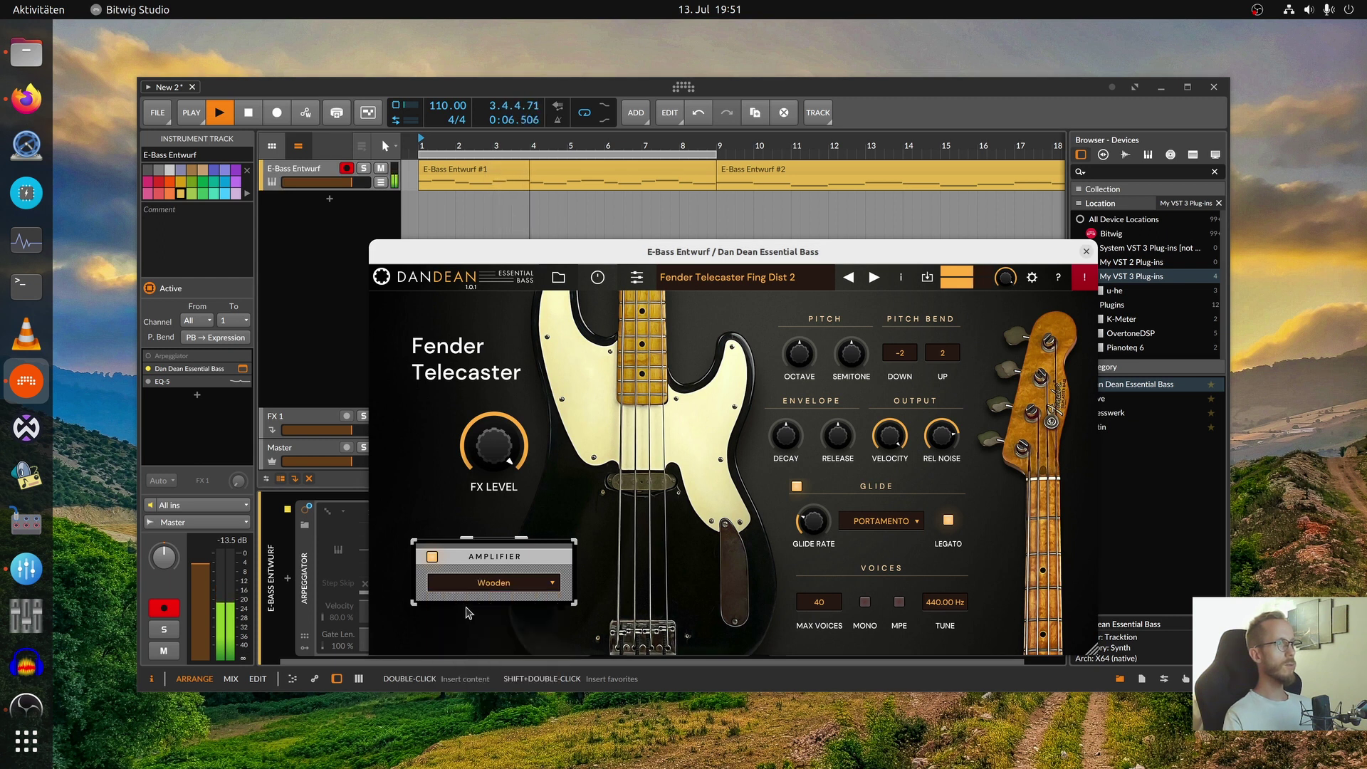
pyautogui.click(464, 585)
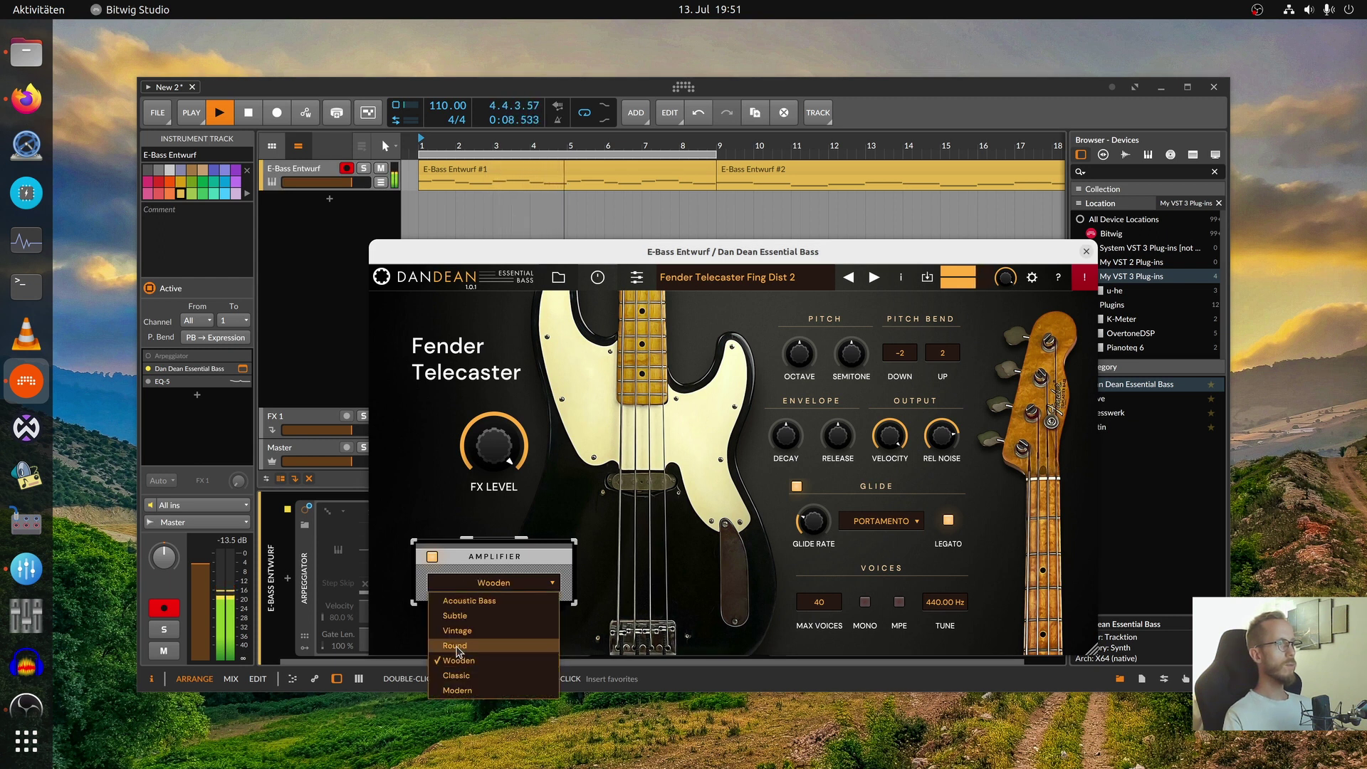
pyautogui.click(471, 666)
pyautogui.click(473, 584)
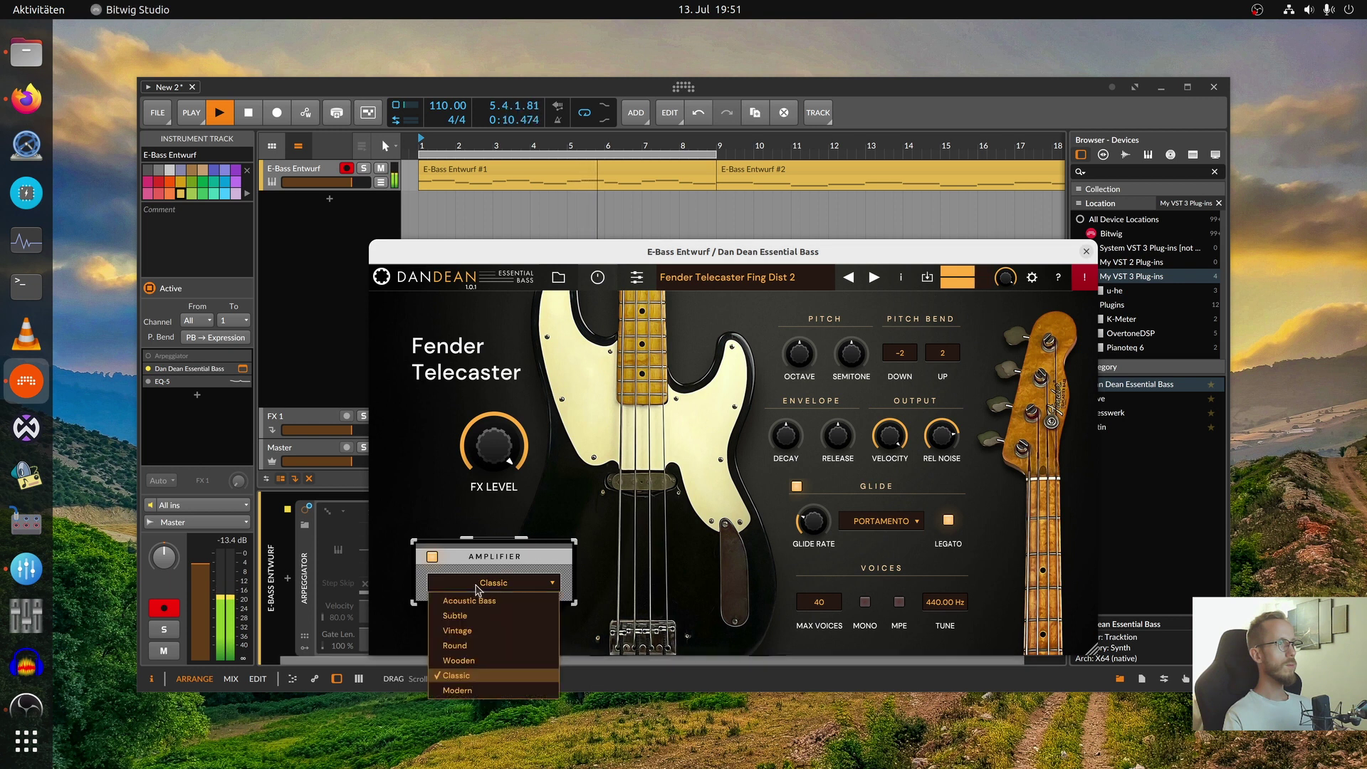
pyautogui.click(476, 645)
pyautogui.click(432, 557)
pyautogui.click(432, 557)
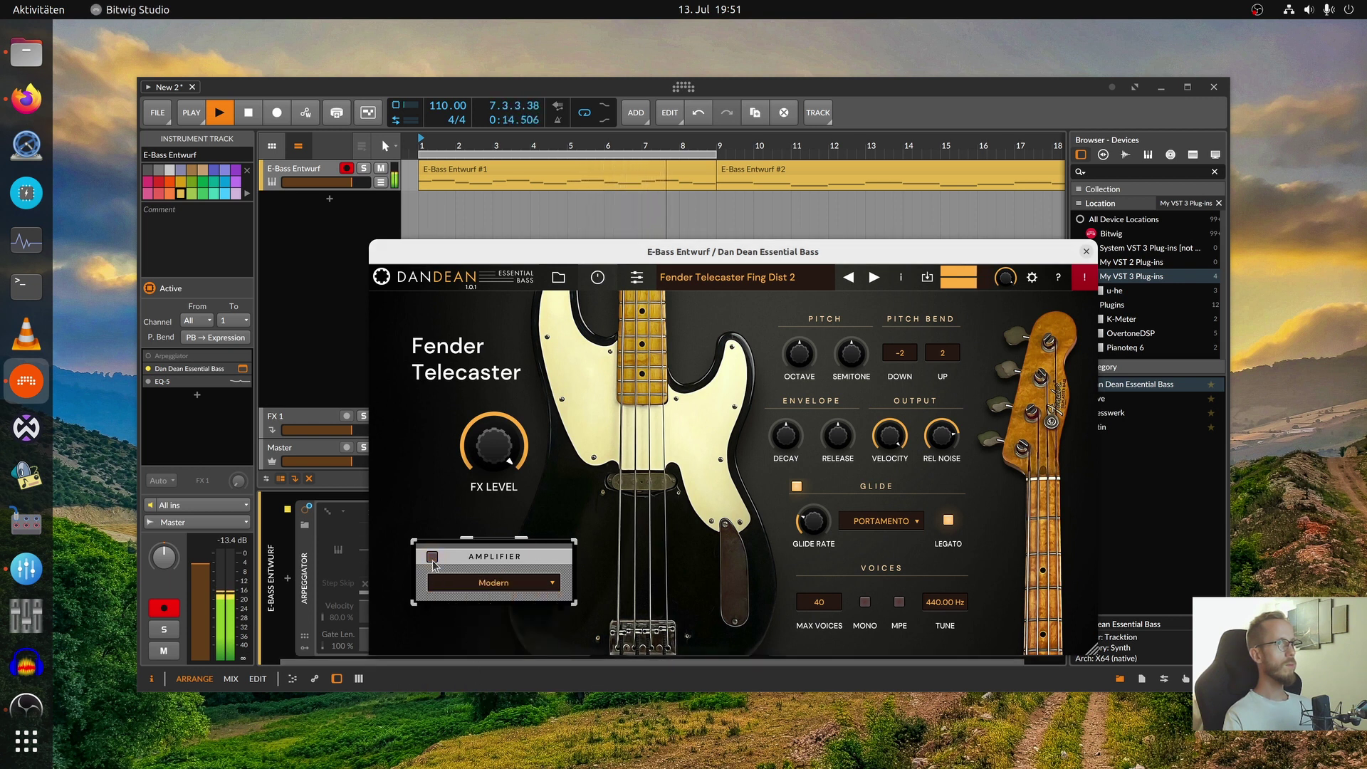
# Load the Fender Telecaster Pick Dist 1 preset from the preset list during playback and turn on its amplifier
pyautogui.click(710, 279)
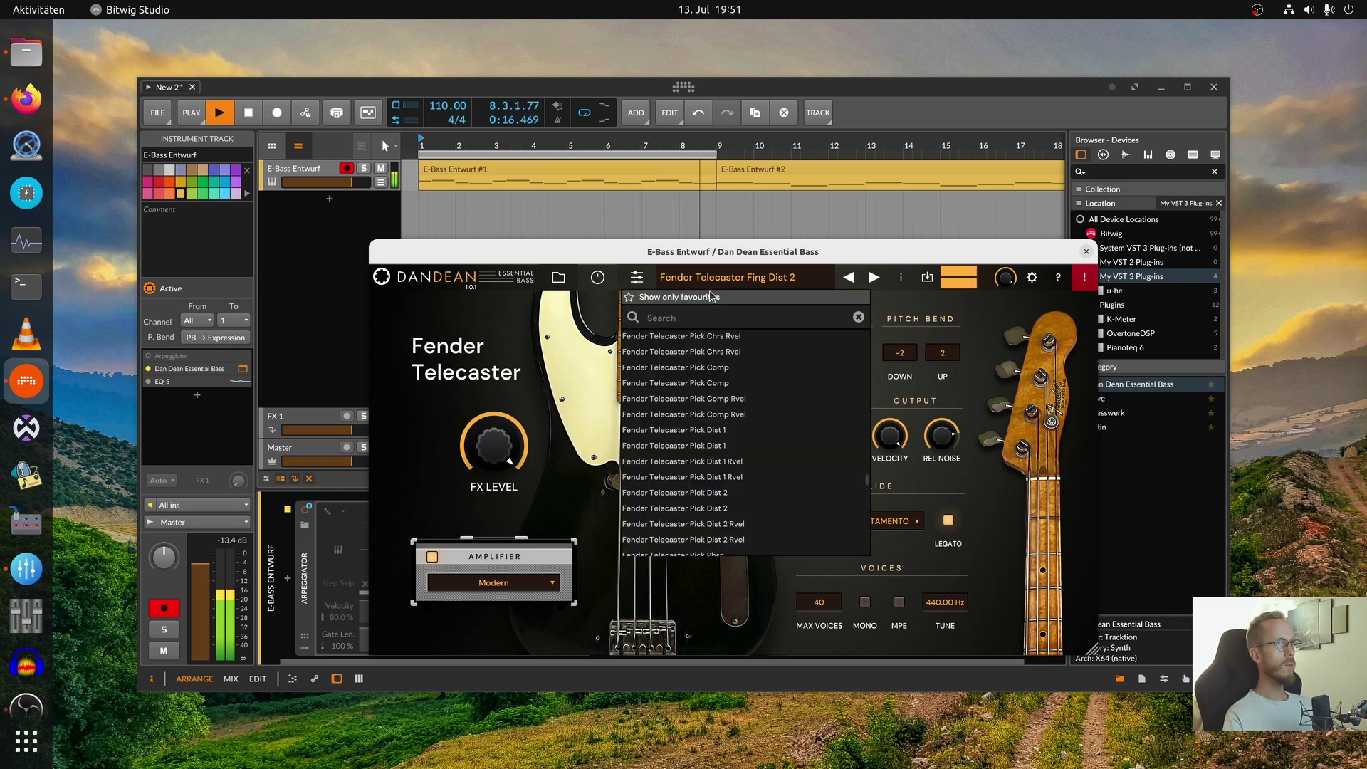
pyautogui.click(683, 431)
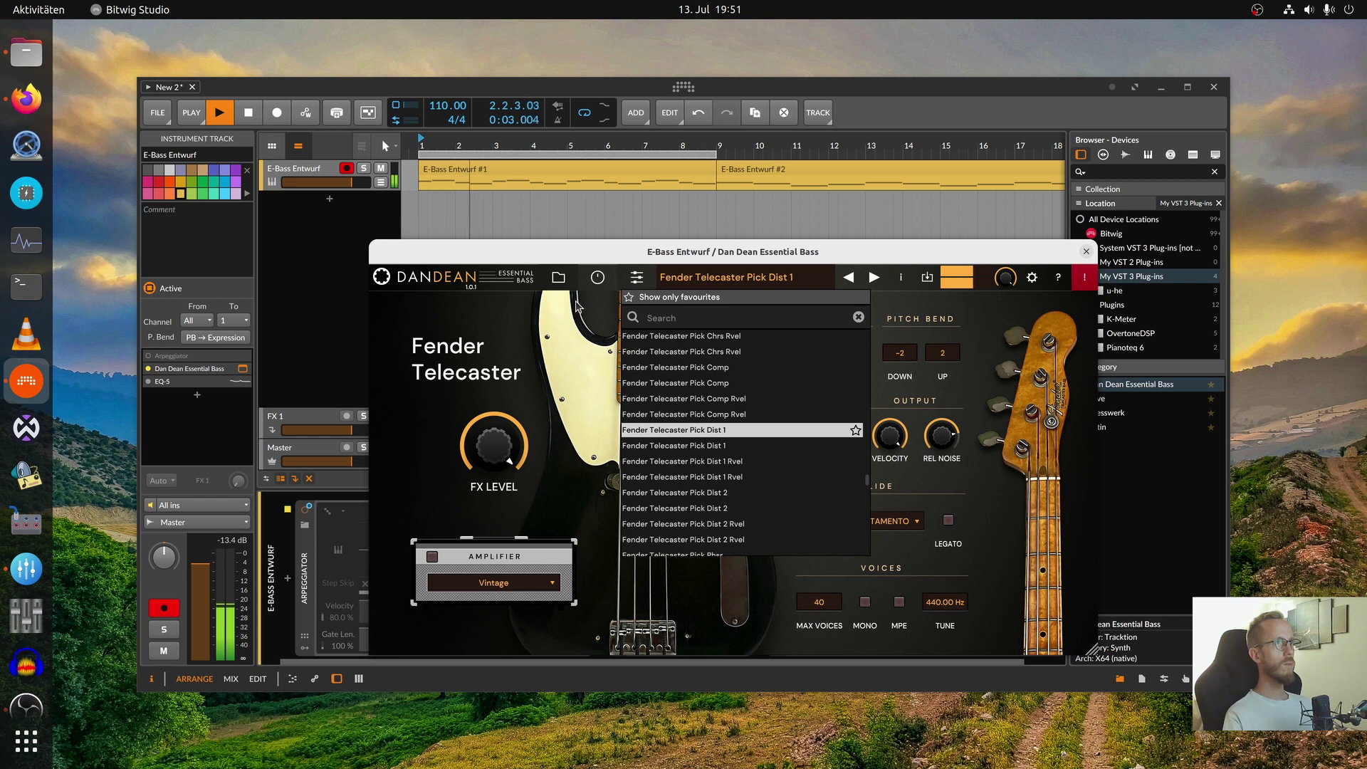
pyautogui.click(598, 293)
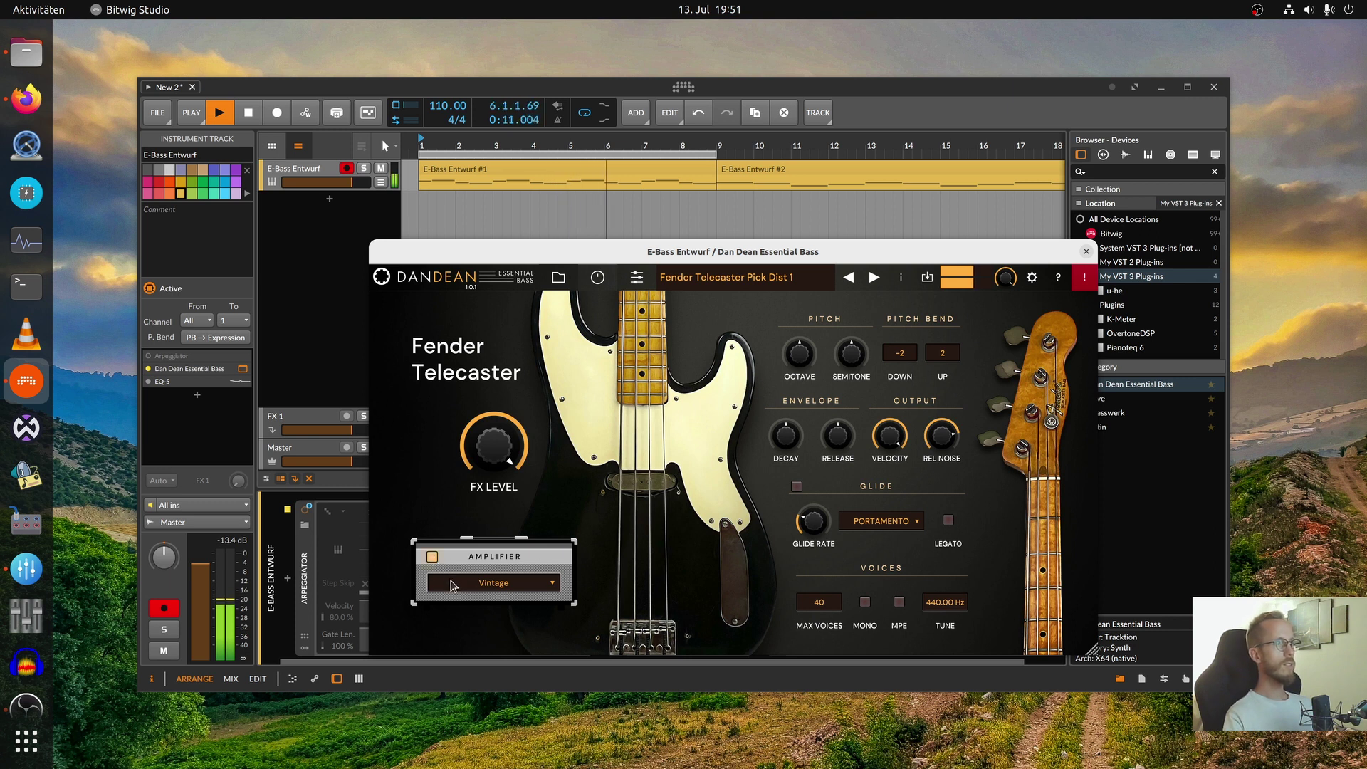
# Audition the Subtle, Acoustic Bass, Round and Wooden amplifier models in turn during playback, and stop playback
pyautogui.click(479, 588)
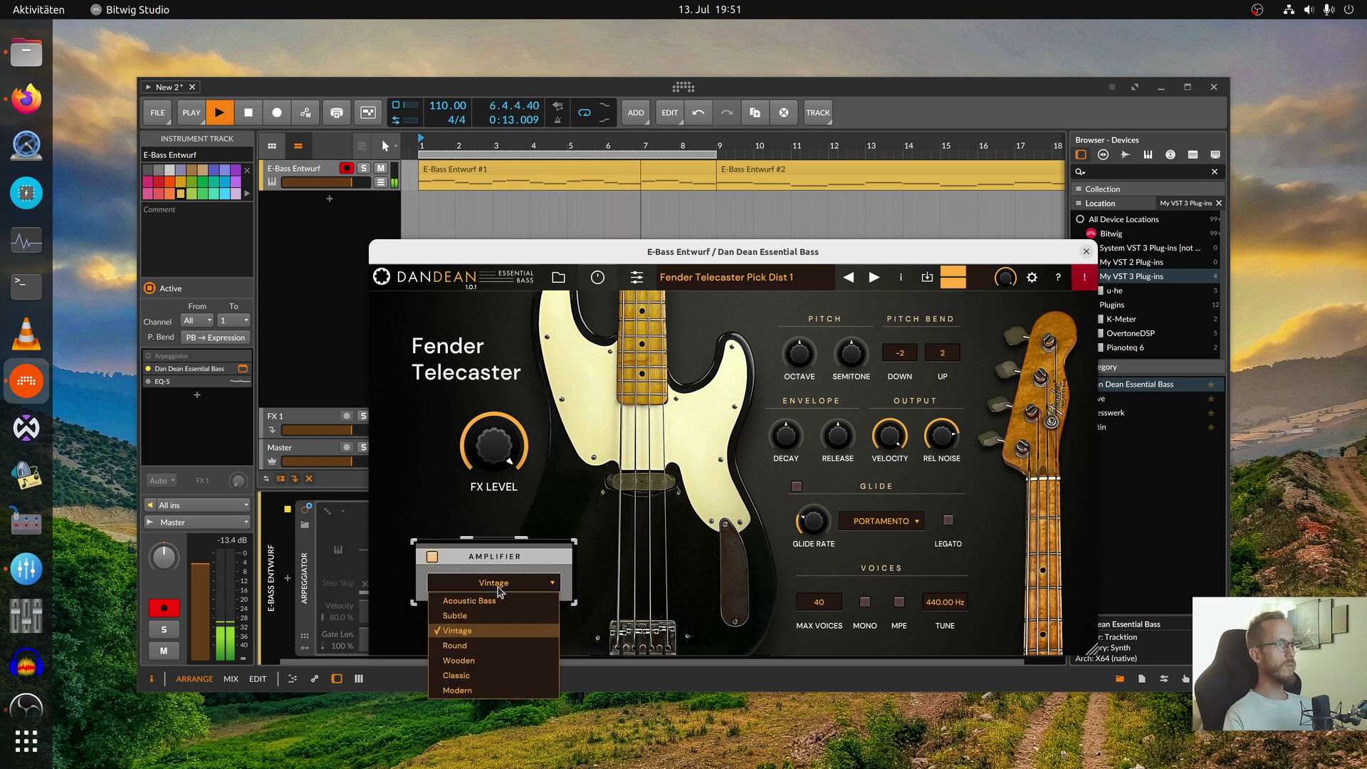
pyautogui.click(488, 621)
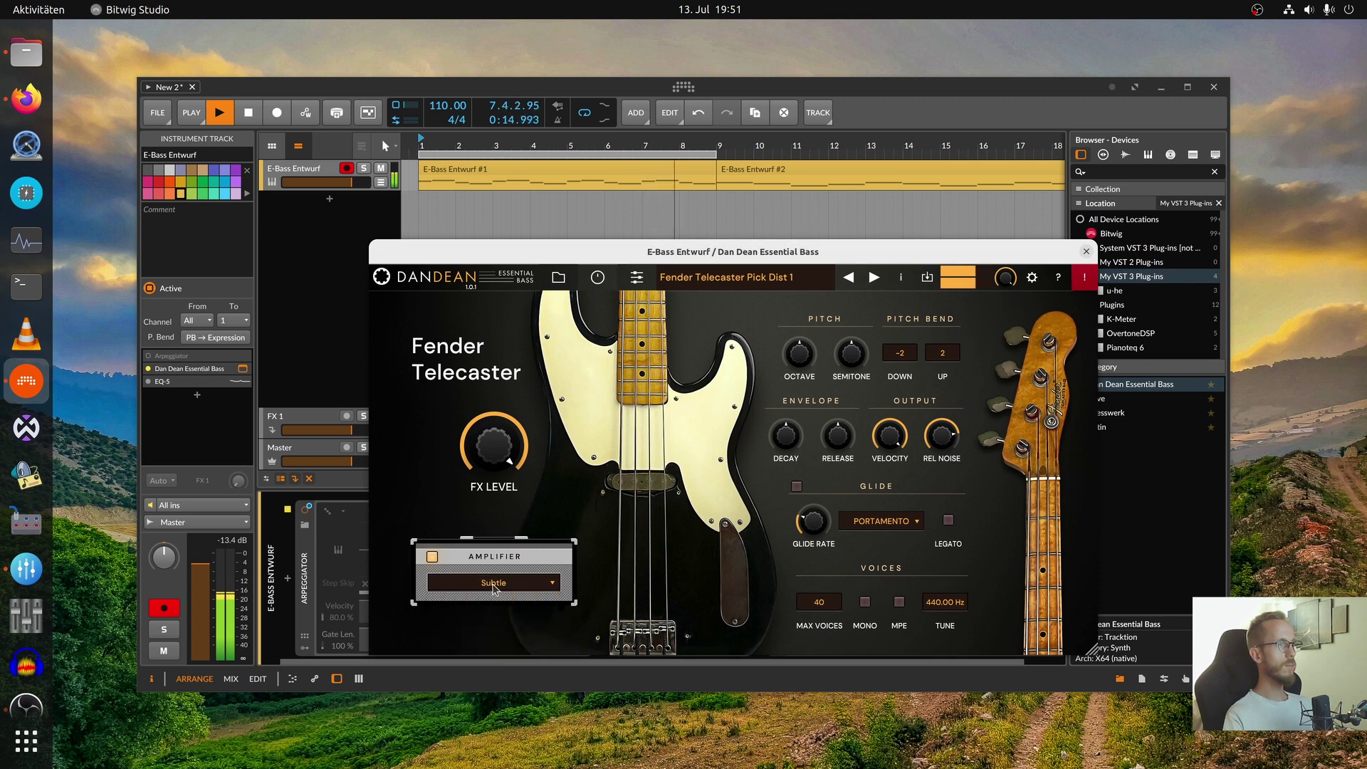
pyautogui.click(494, 585)
pyautogui.click(491, 603)
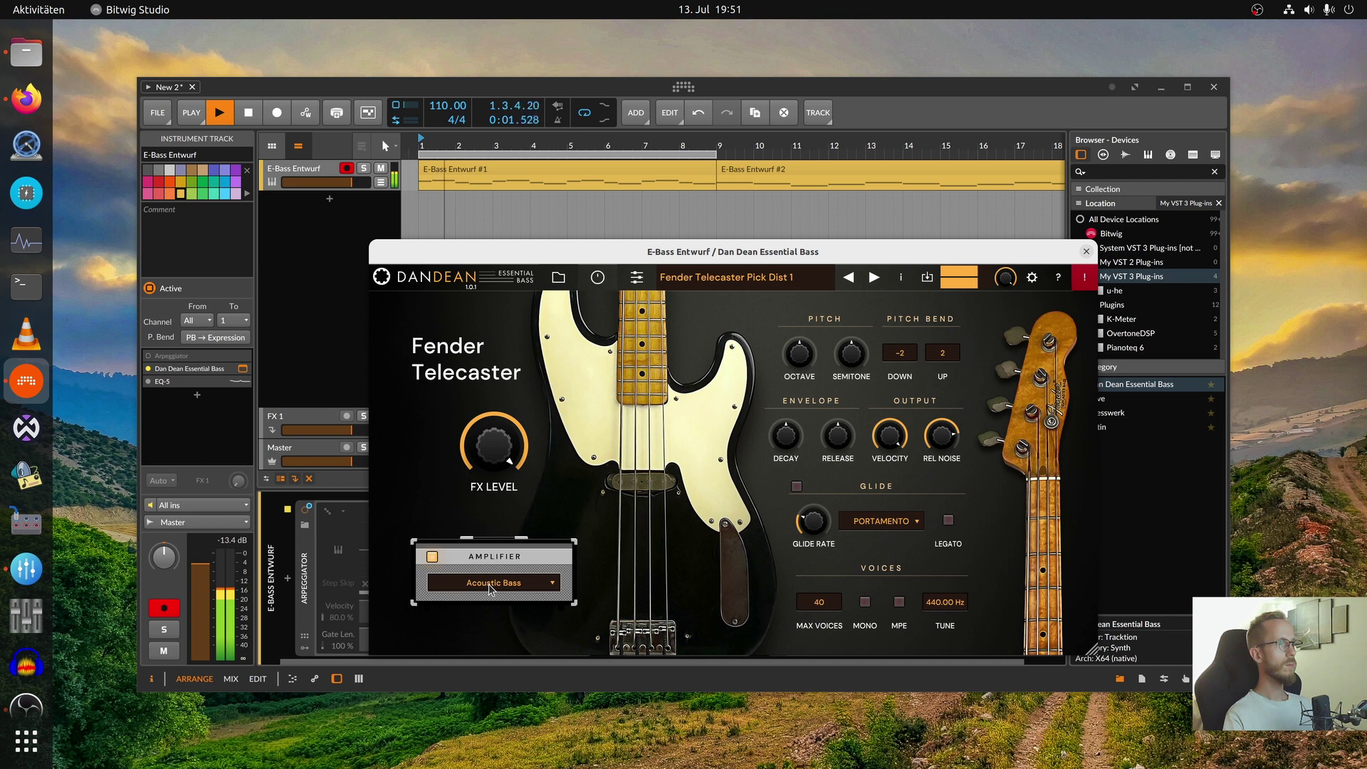
pyautogui.click(490, 587)
pyautogui.click(485, 649)
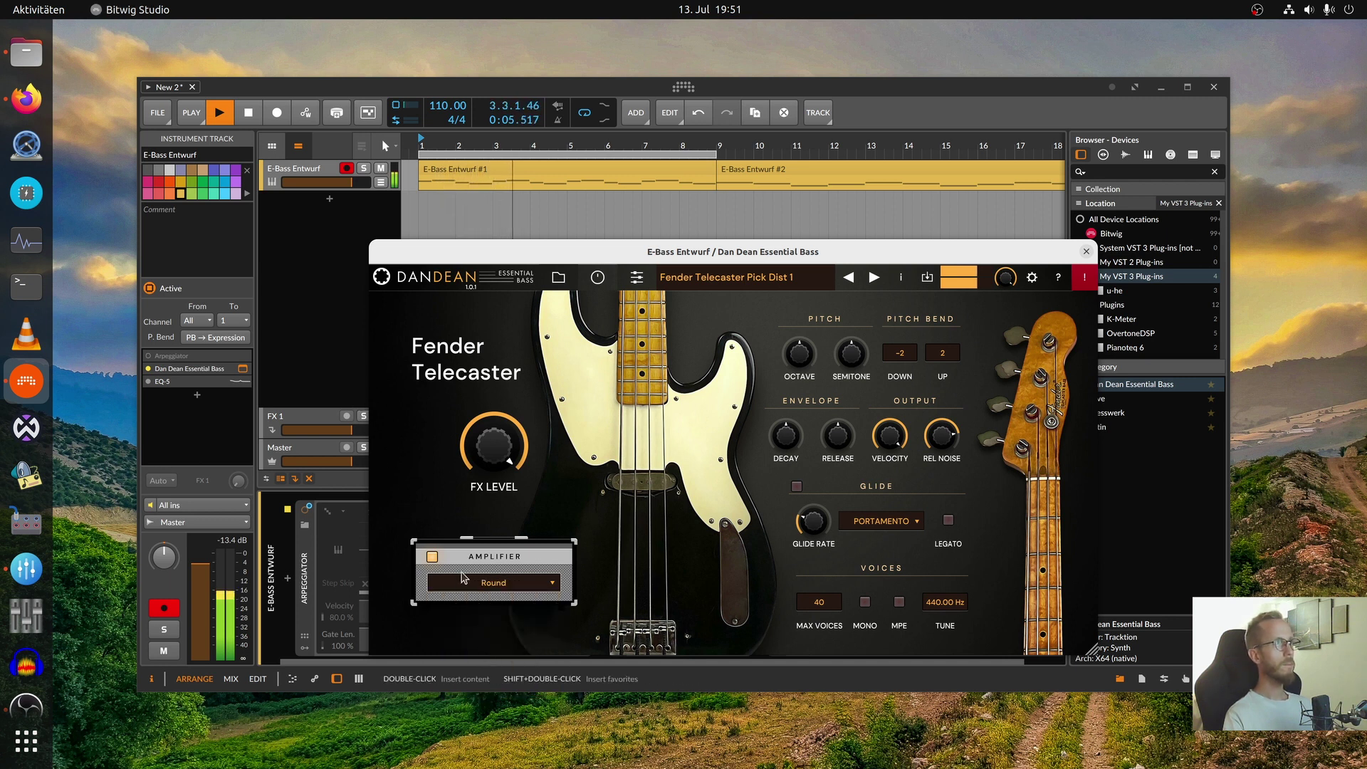
pyautogui.click(491, 584)
pyautogui.click(473, 661)
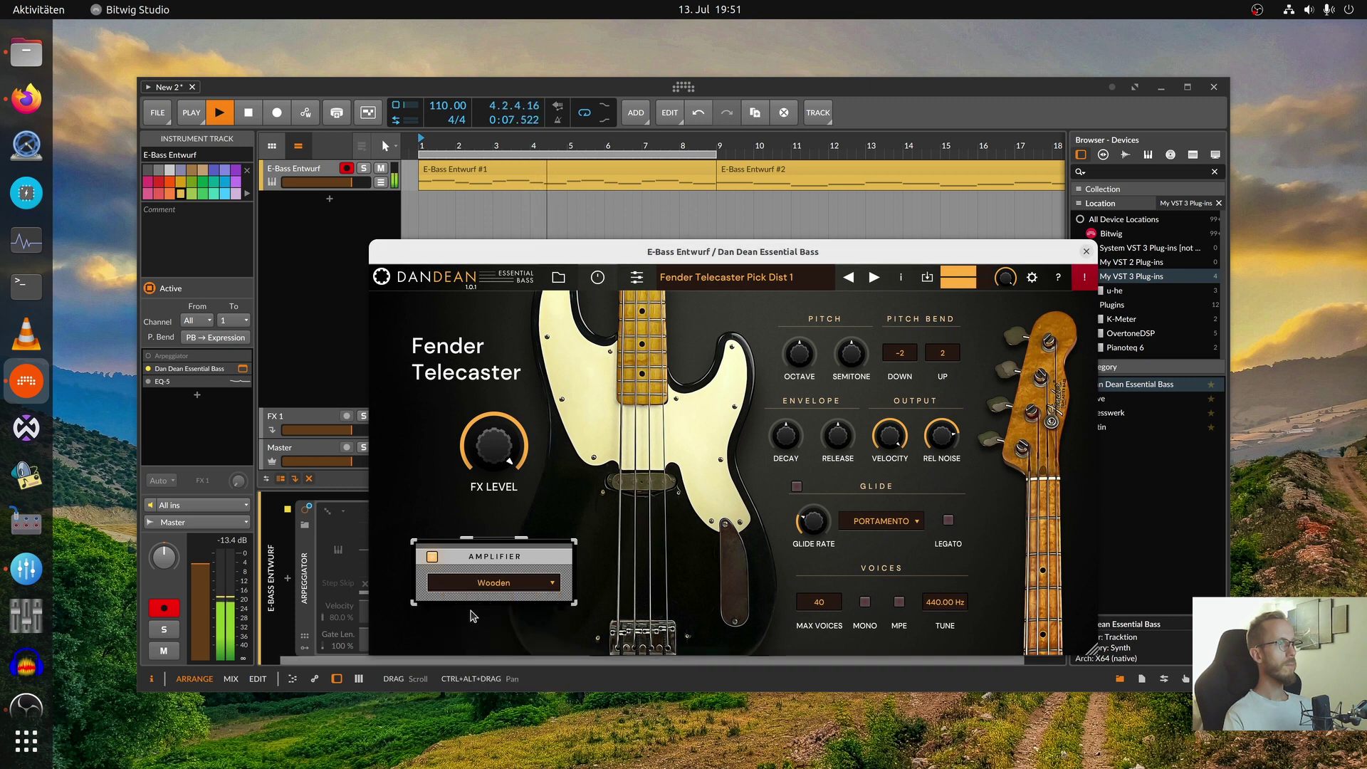
pyautogui.press('space')
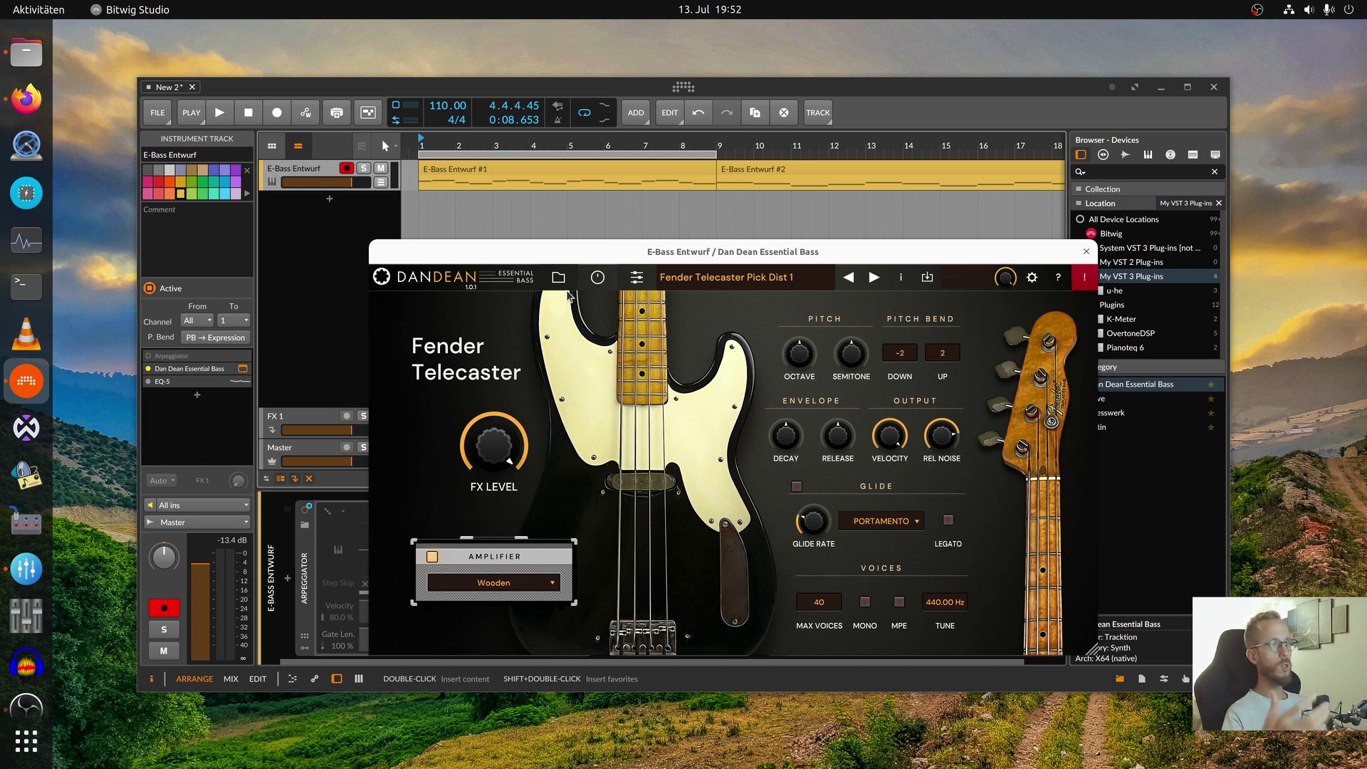
# Move the plugin window slightly up and to the left, and set the amplifier model back to Round
pyautogui.moveTo(594, 255); pyautogui.dragTo(573, 226)
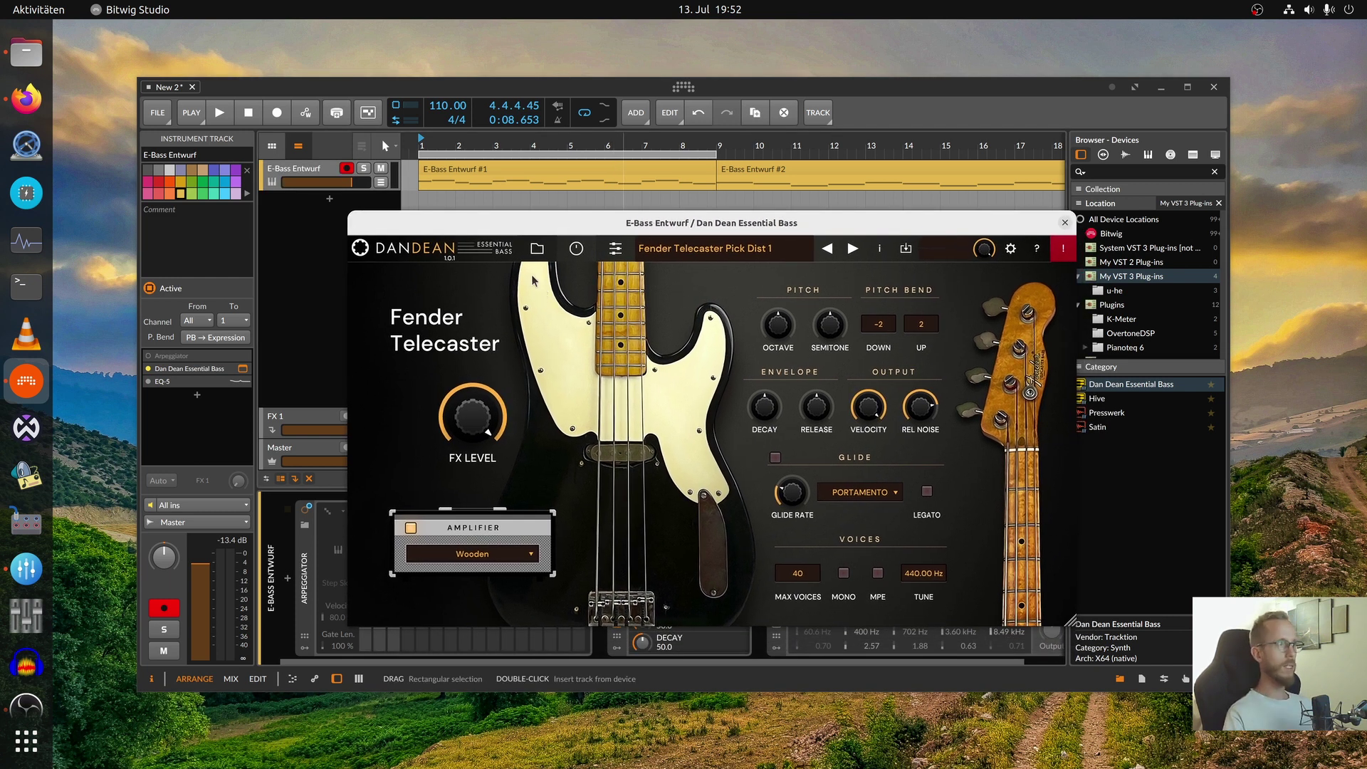
pyautogui.click(479, 558)
pyautogui.click(447, 616)
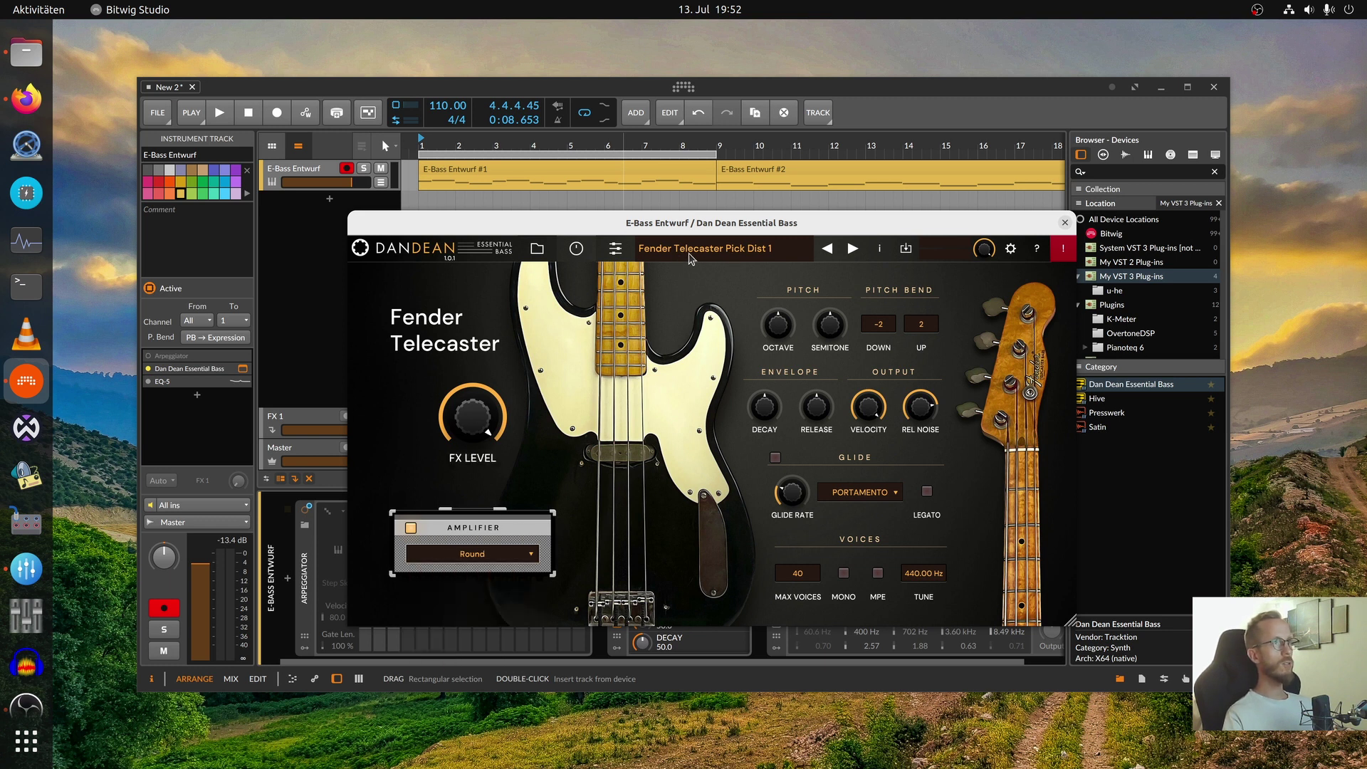
pyautogui.click(712, 251)
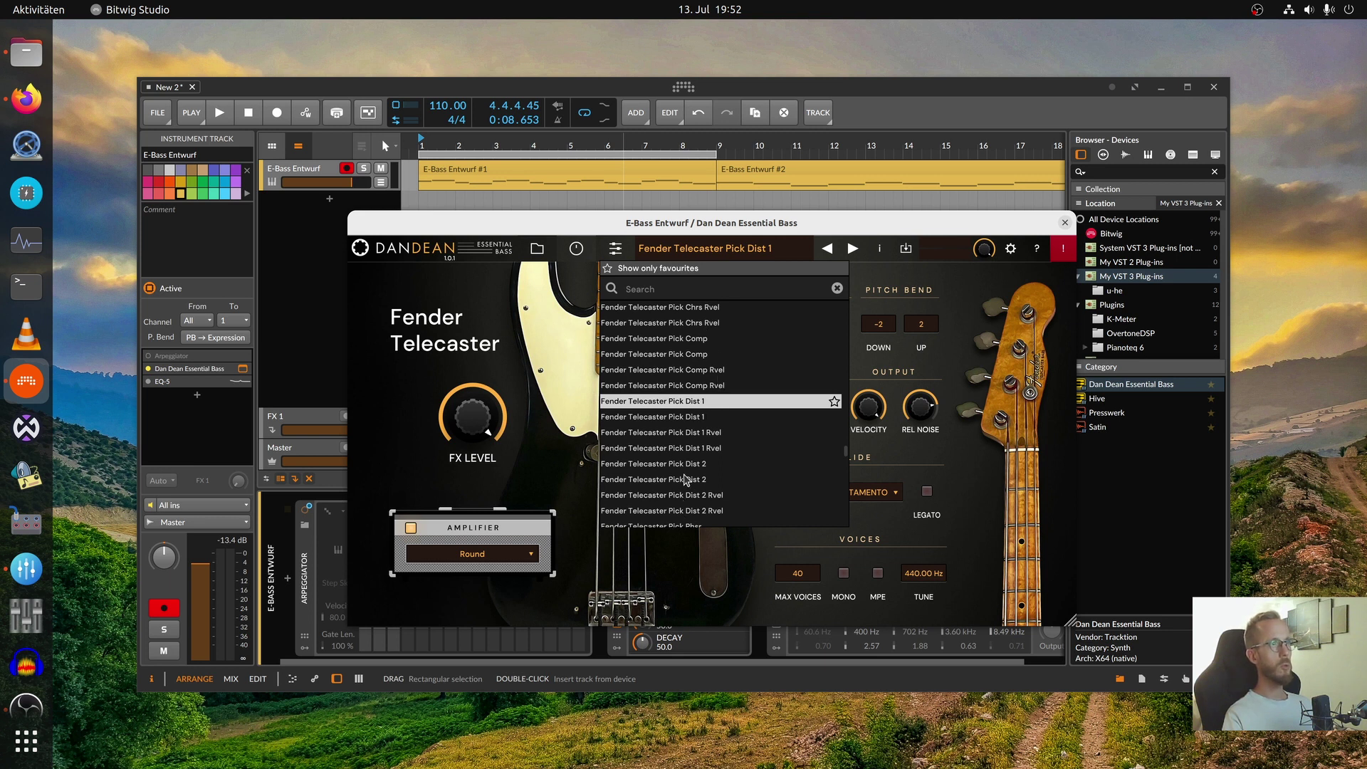
pyautogui.scroll(-2, 686, 462)
pyautogui.scroll(-1, 689, 468)
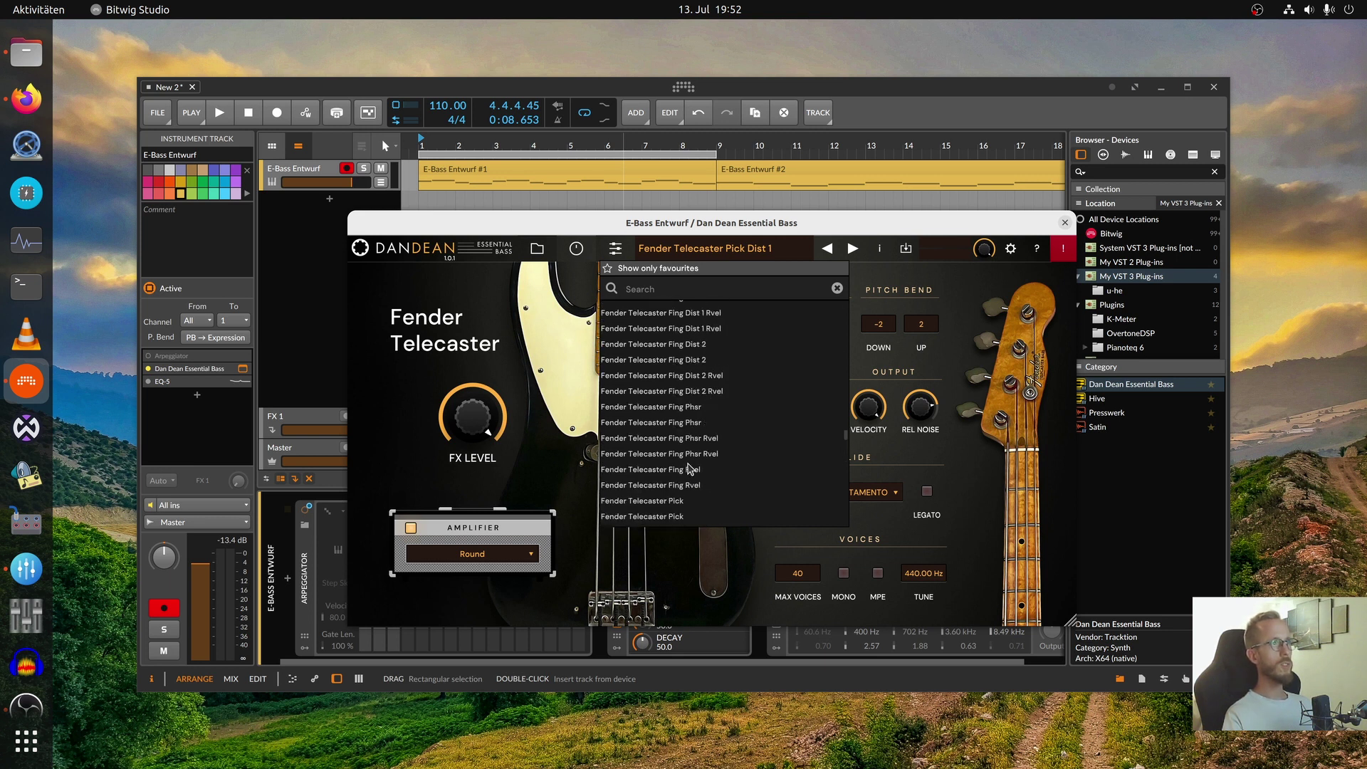
# In the preset browser, filter the Fender Telecaster presets to the Finger style and only the Electric character
pyautogui.click(537, 249)
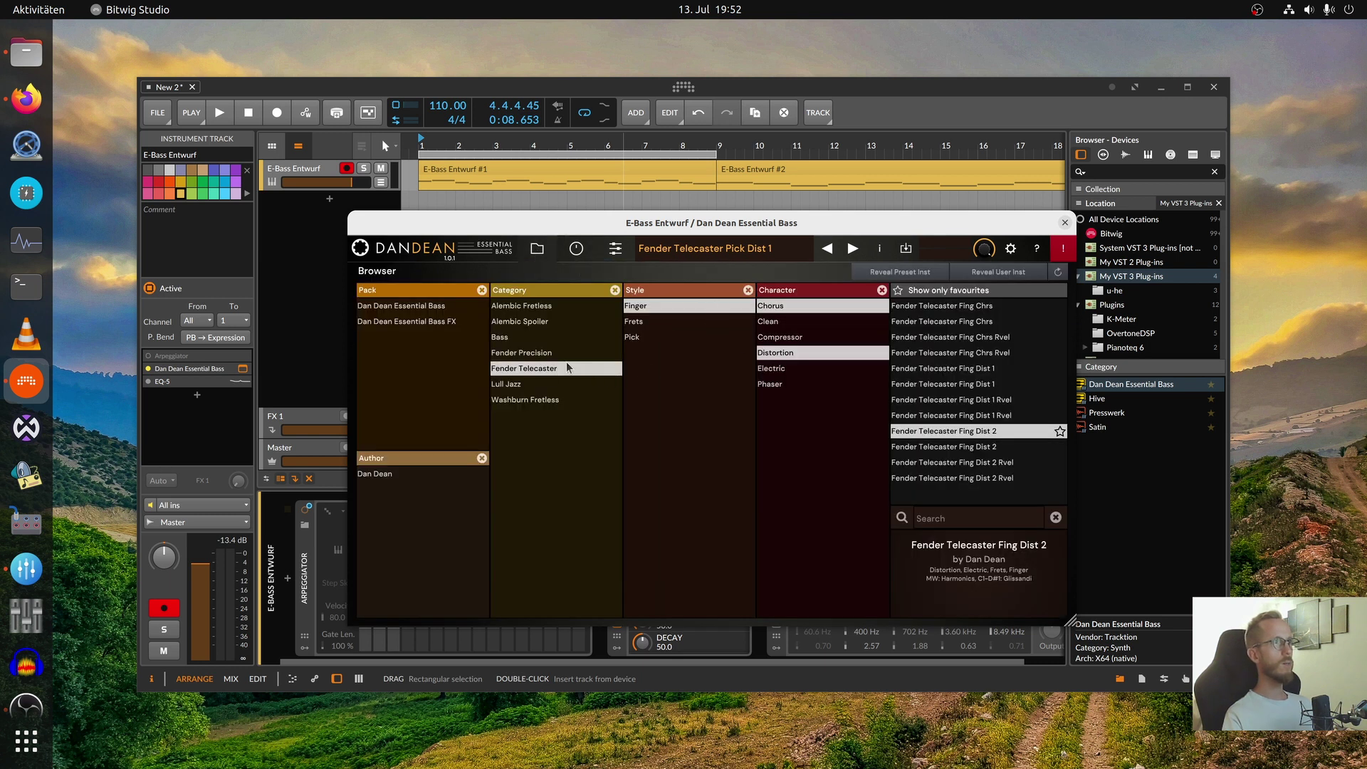
pyautogui.click(644, 308)
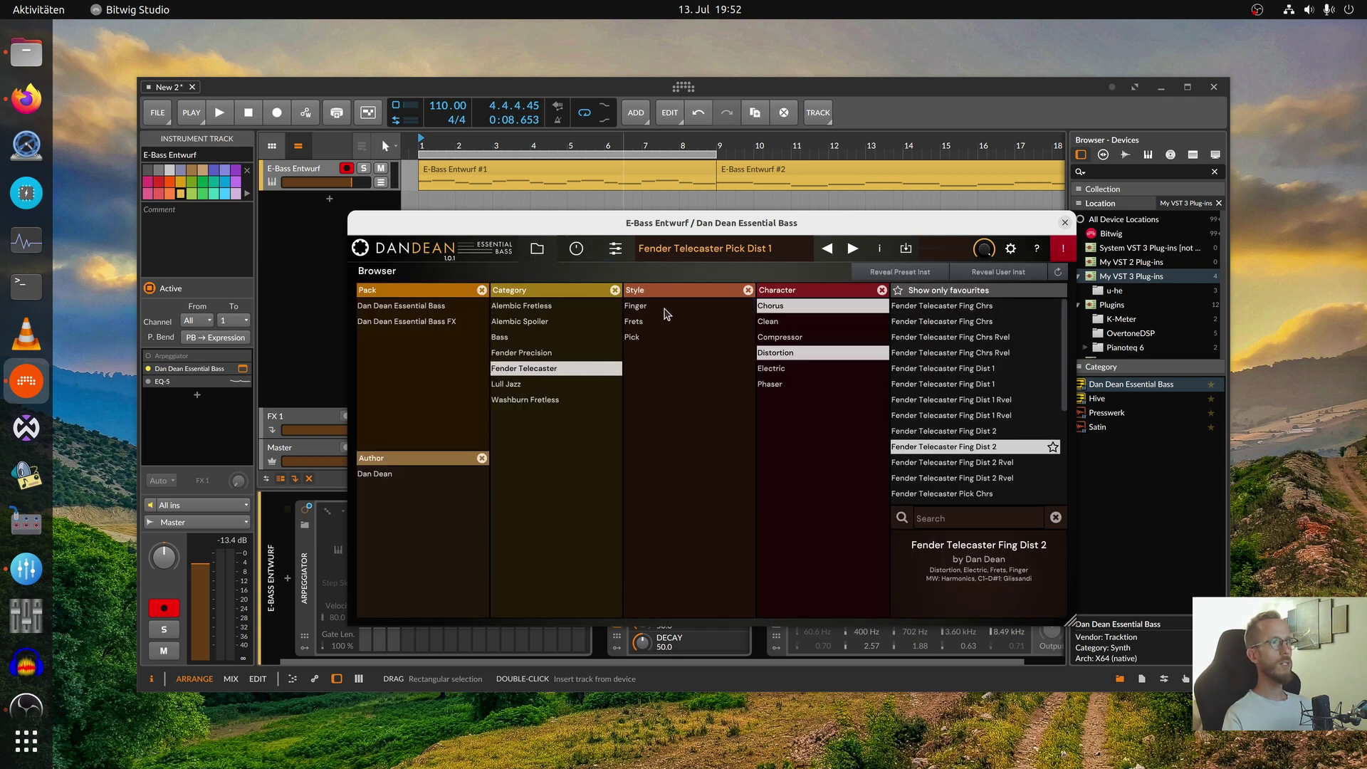
pyautogui.click(665, 313)
pyautogui.click(796, 309)
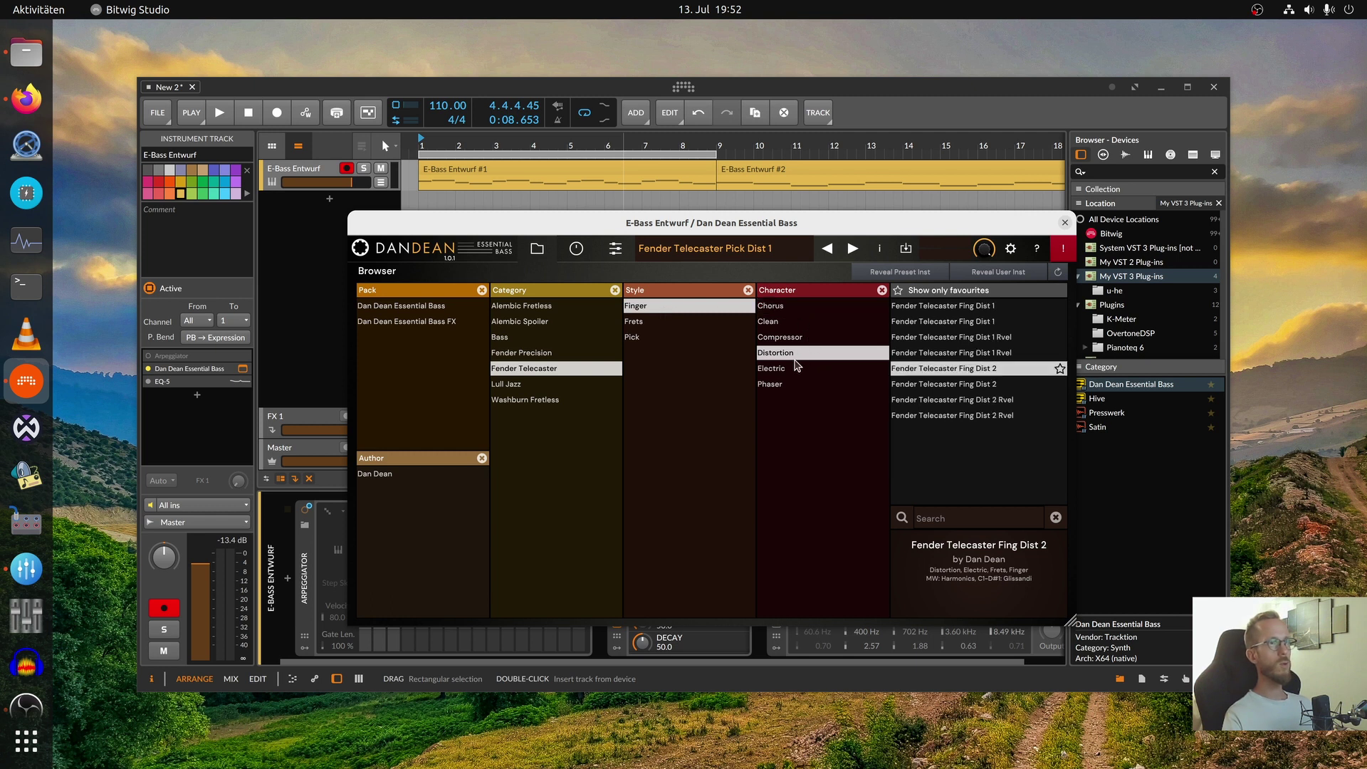
pyautogui.click(788, 354)
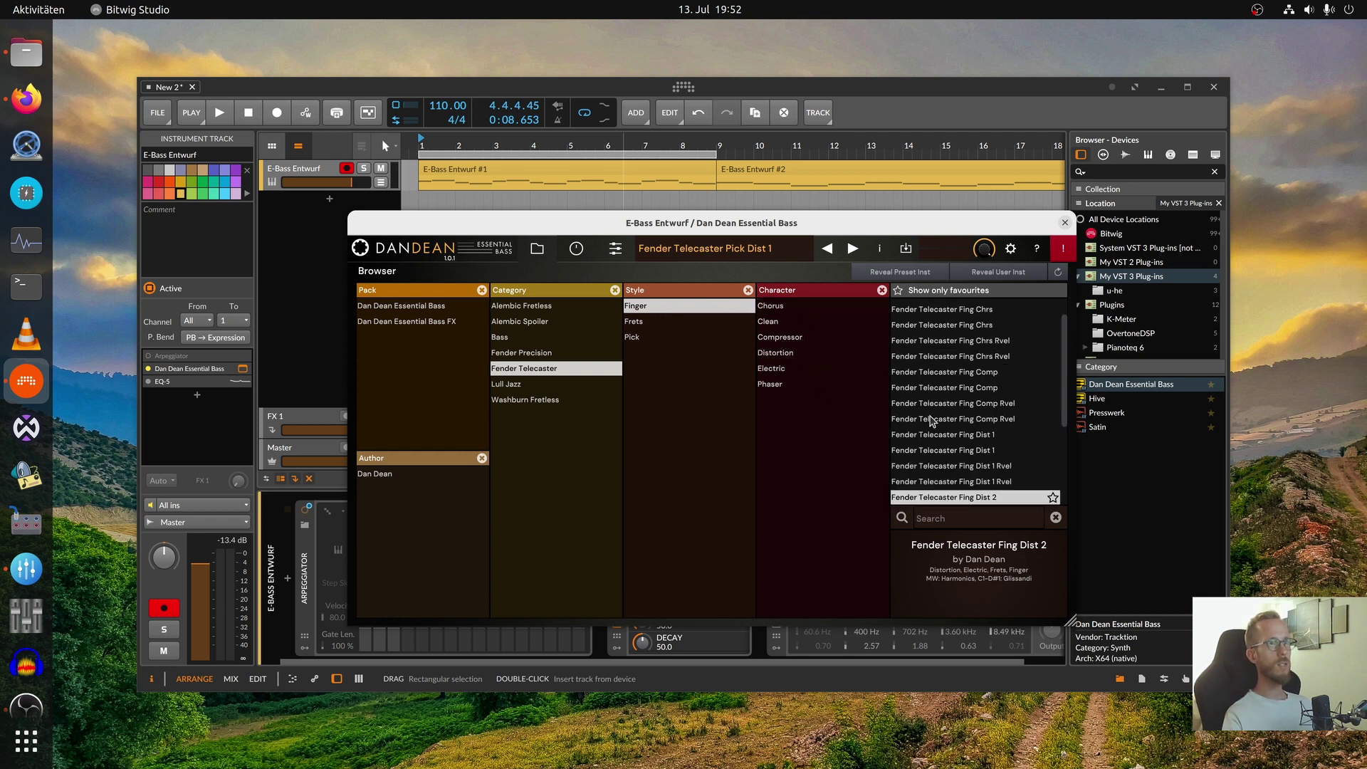
pyautogui.click(775, 370)
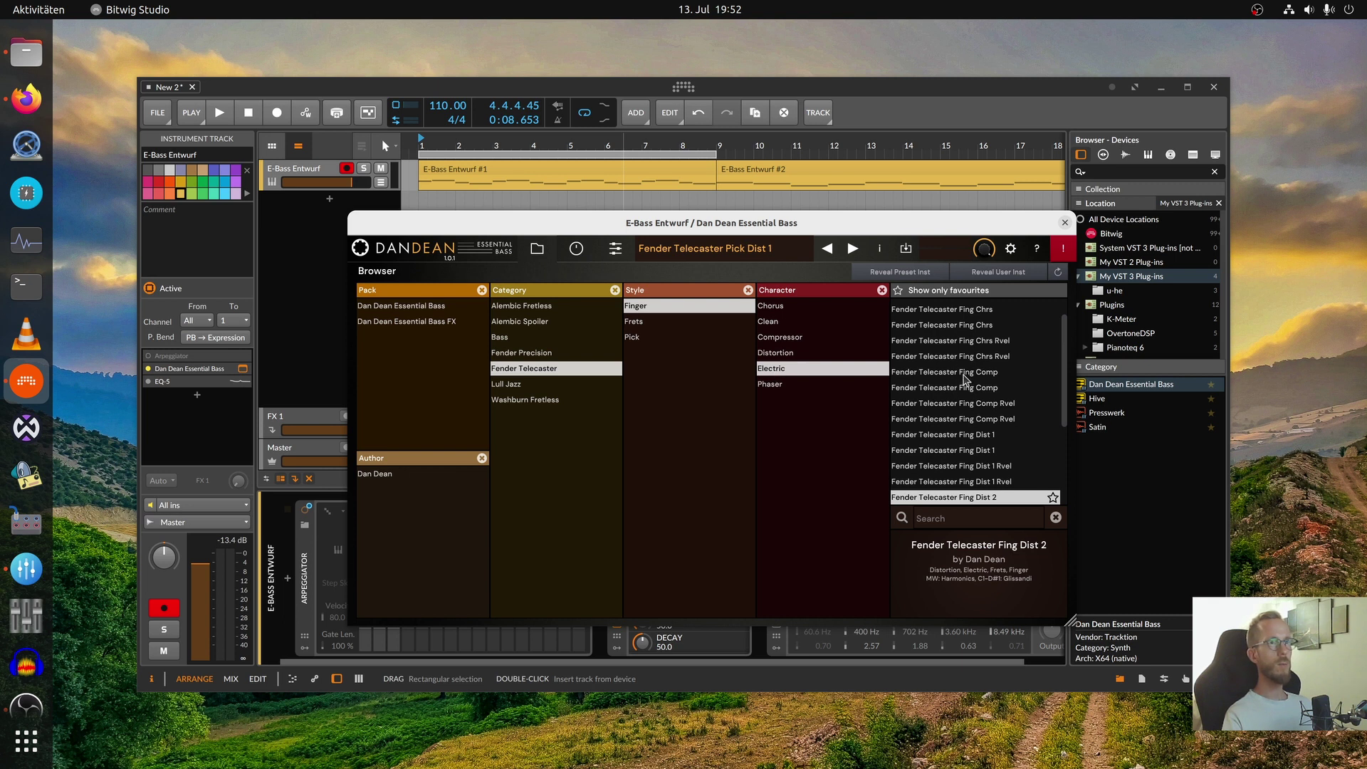
# Load the Fender Telecaster Fing Comp preset, return to the instrument view, and play the bass clip
pyautogui.click(966, 373)
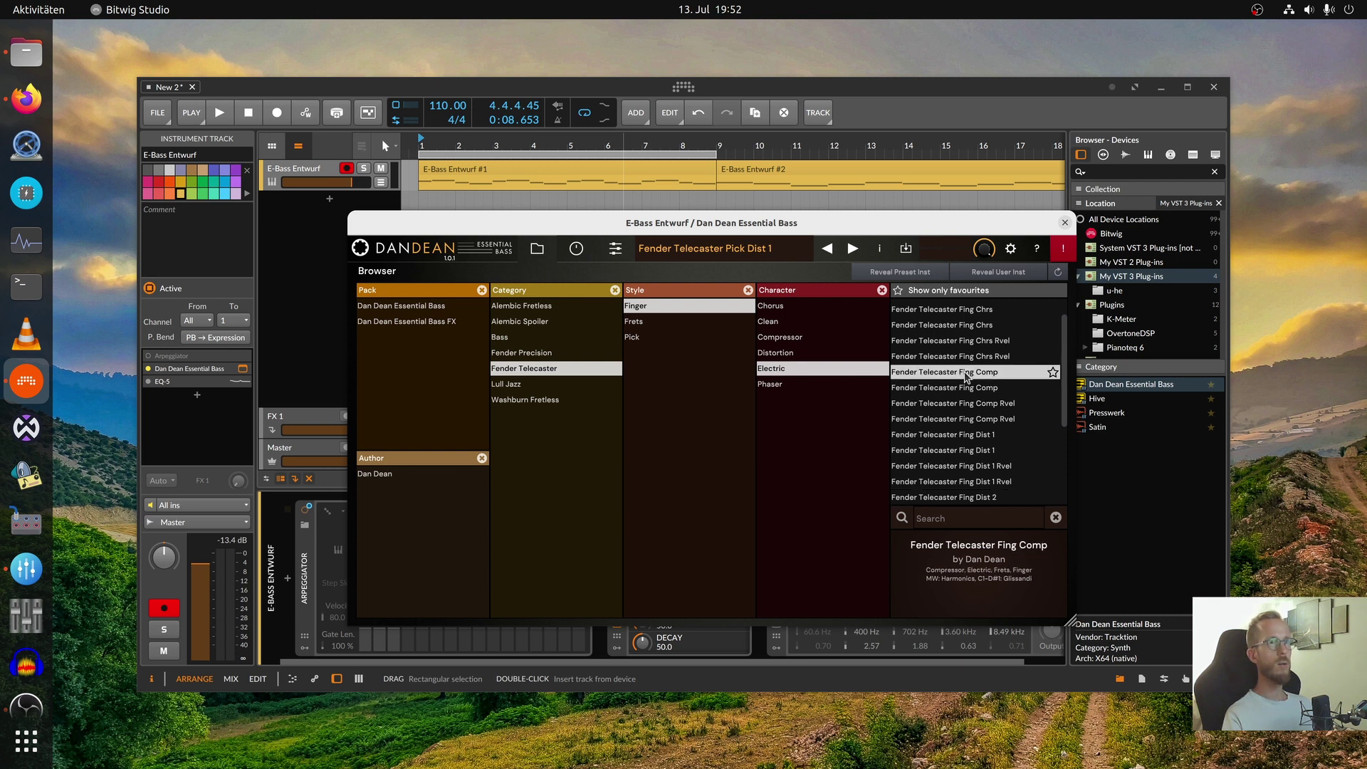
pyautogui.click(576, 249)
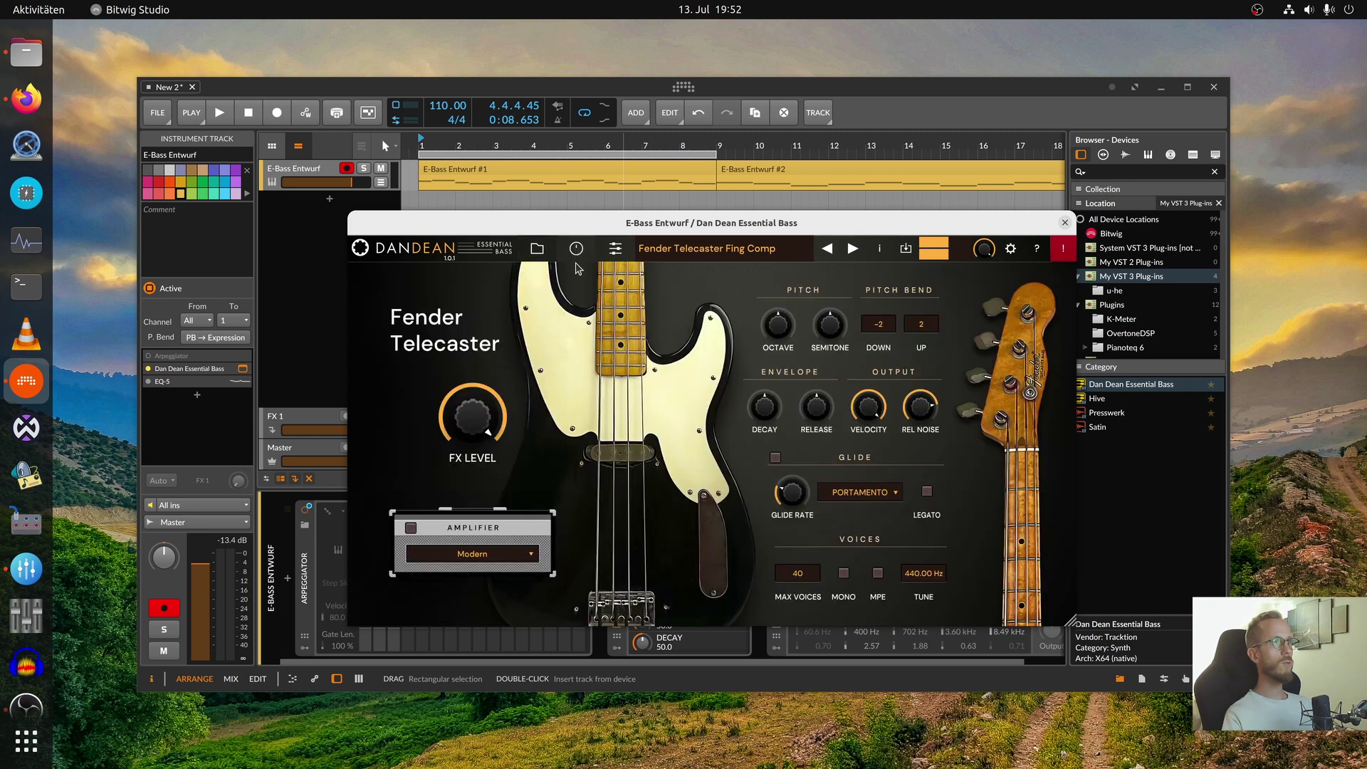
pyautogui.moveTo(459, 439)
pyautogui.press('space')
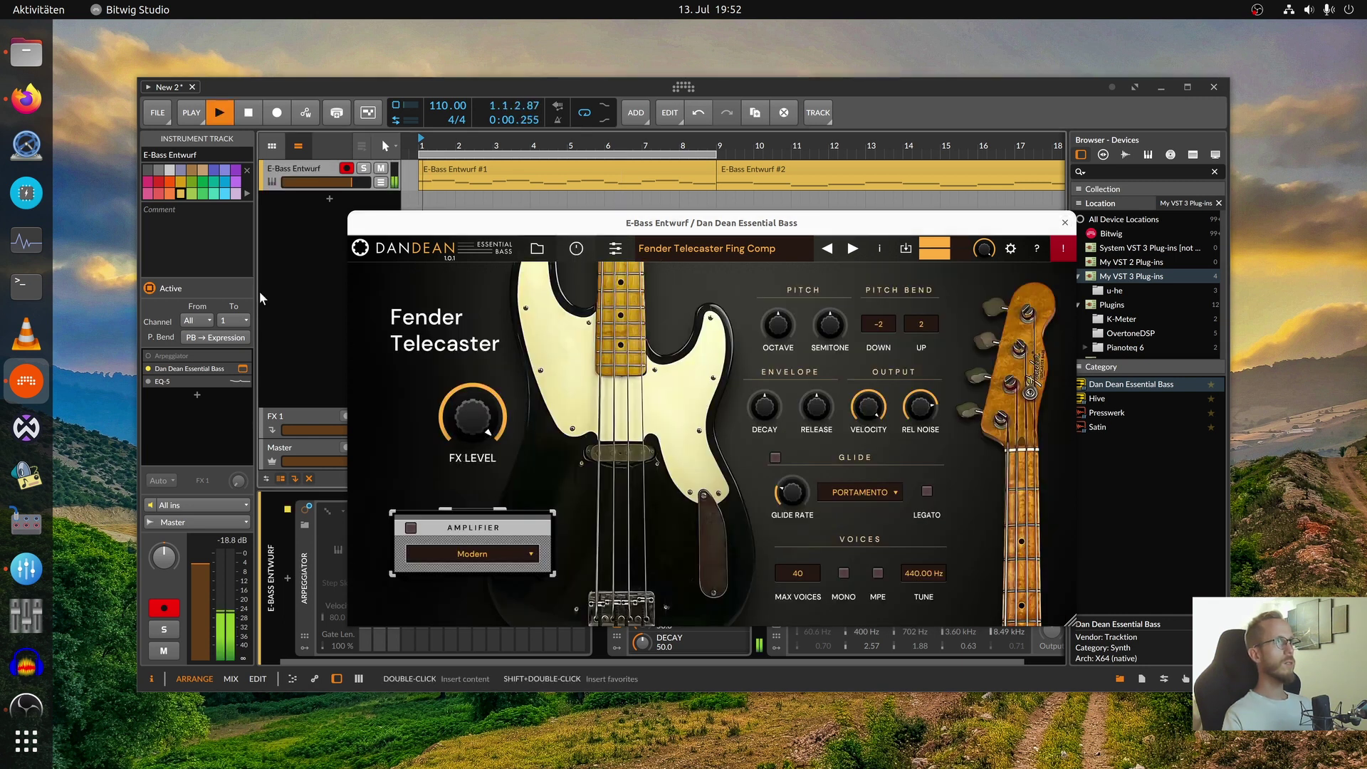
# Turn on the Fing Comp preset's amplifier and switch its model to Round during playback
pyautogui.click(412, 528)
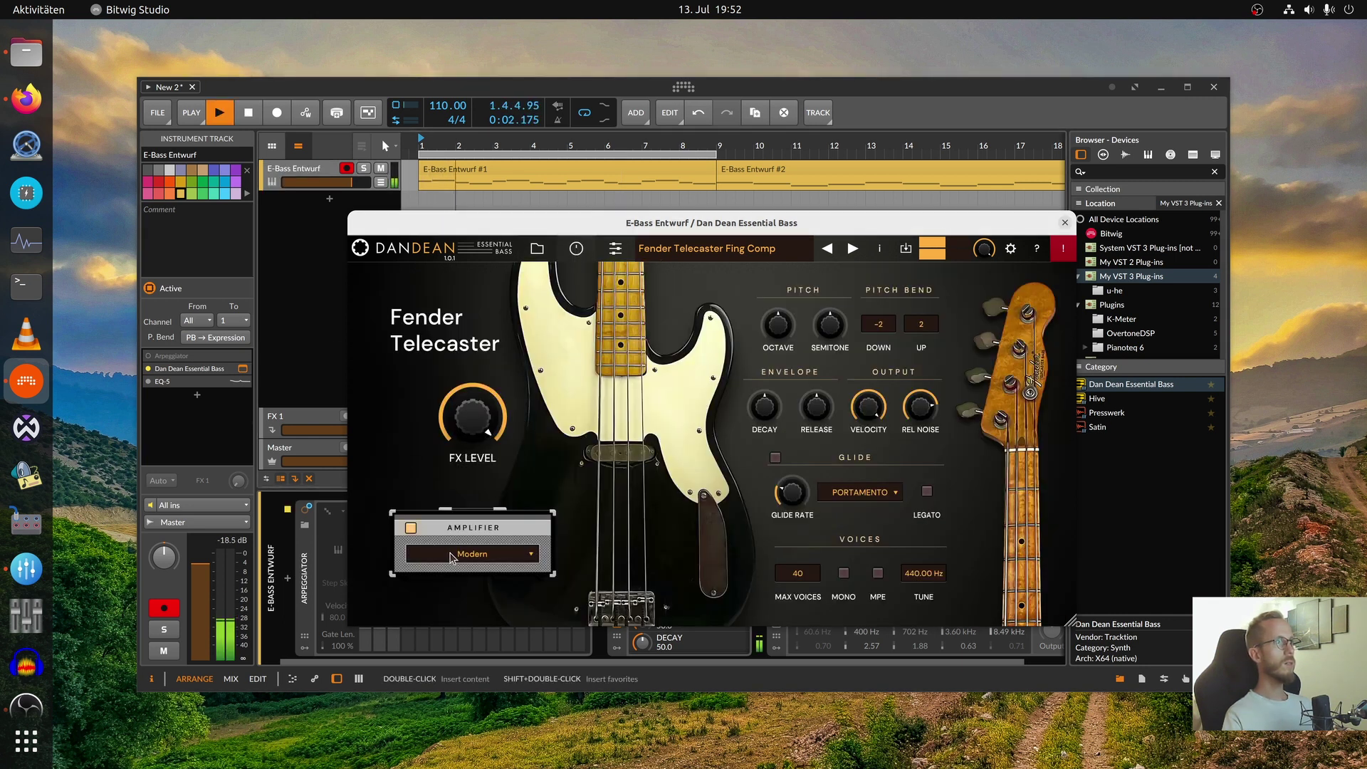
pyautogui.click(450, 555)
pyautogui.click(456, 617)
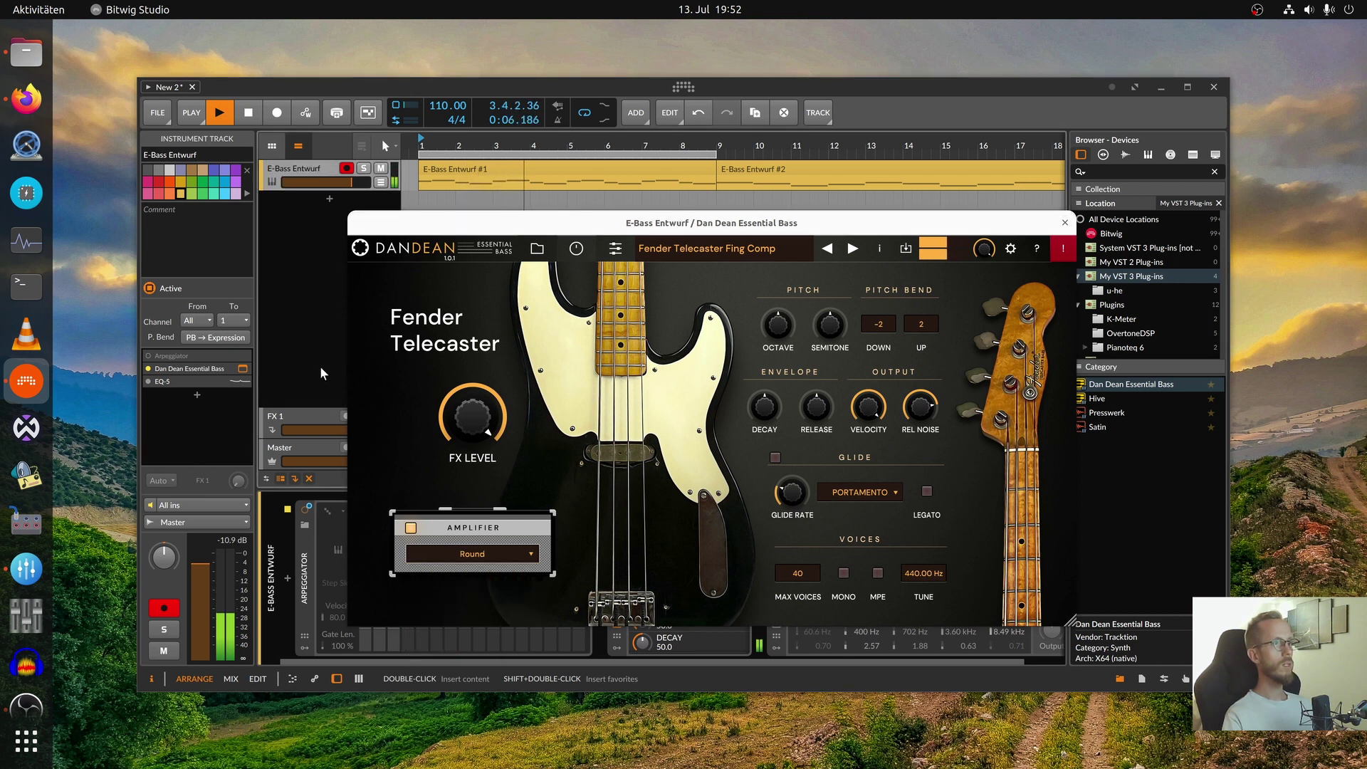
# Stop playback, maximize the Bitwig Studio window, and move the plugin window up above the device chain
pyautogui.press('space')
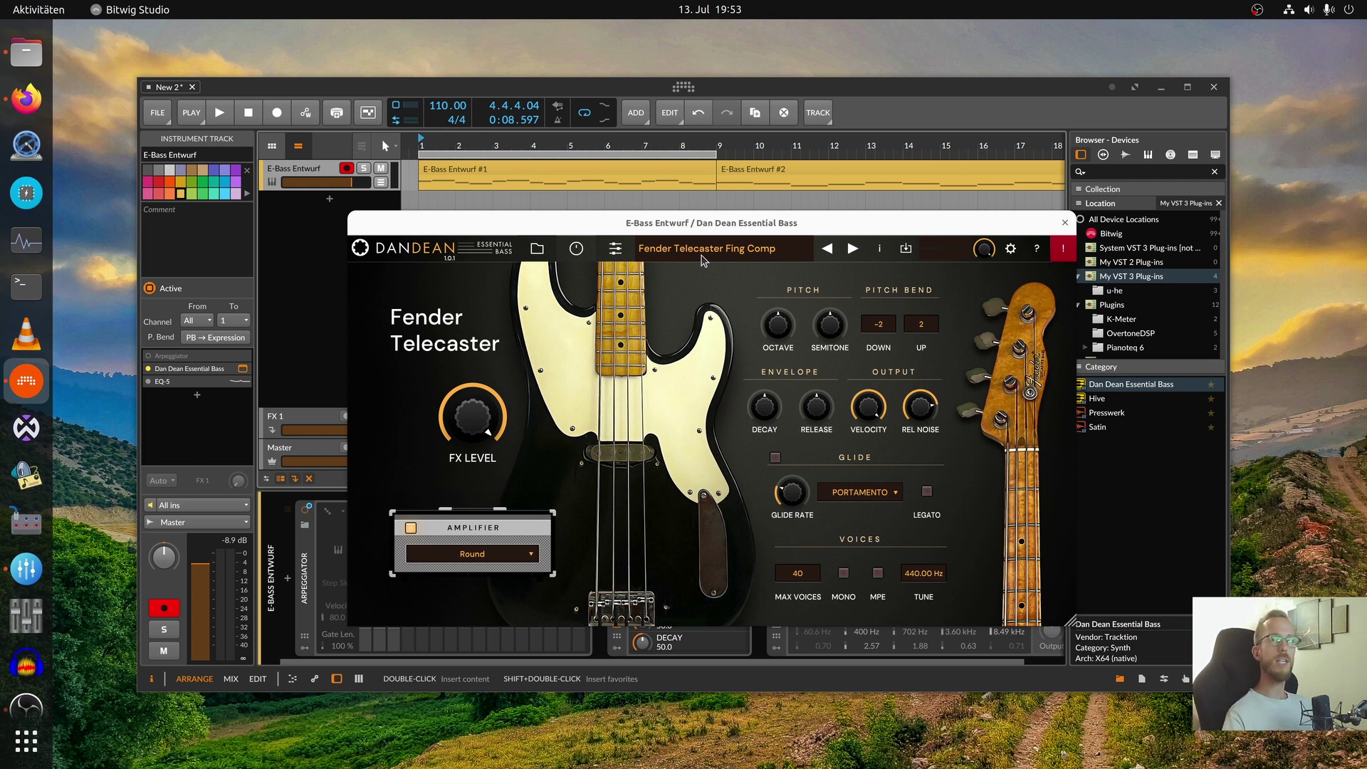
pyautogui.moveTo(499, 227); pyautogui.dragTo(498, 213)
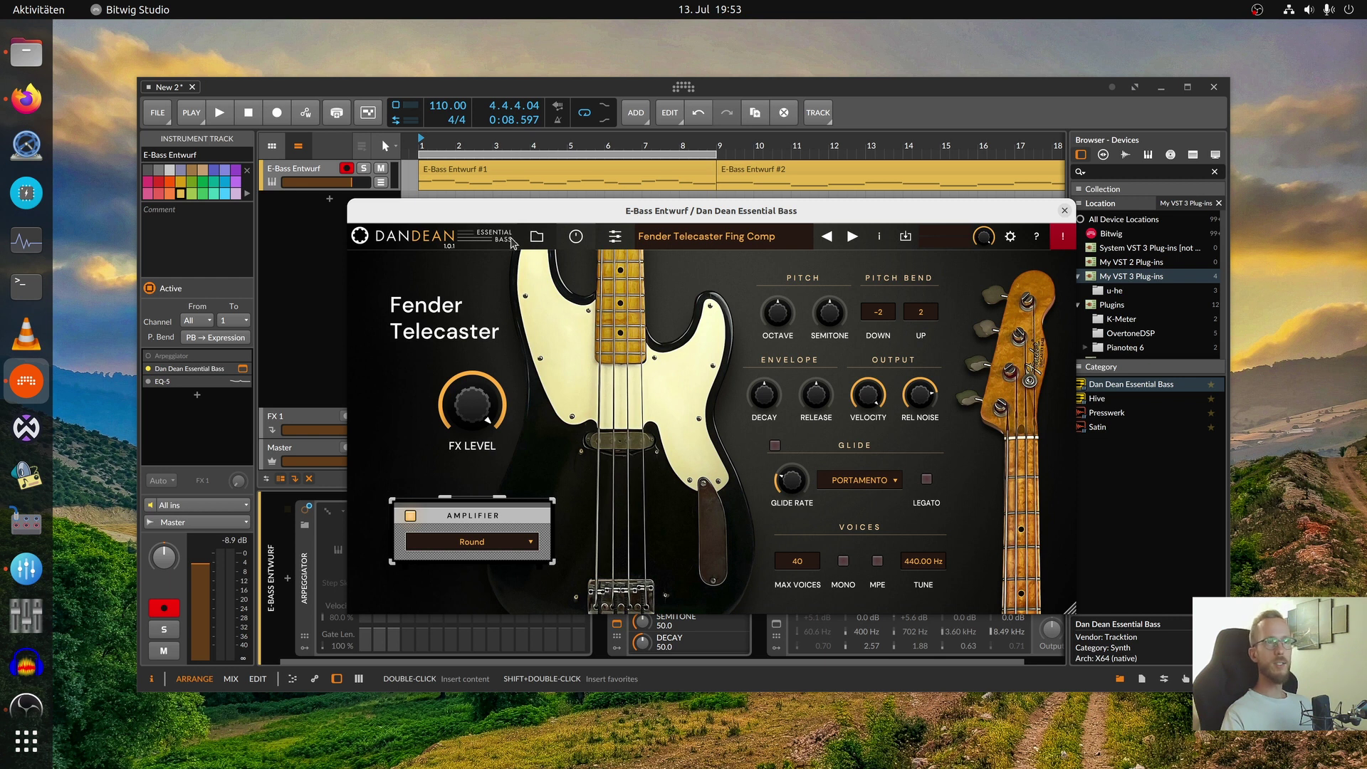
pyautogui.moveTo(710, 213); pyautogui.dragTo(682, 191)
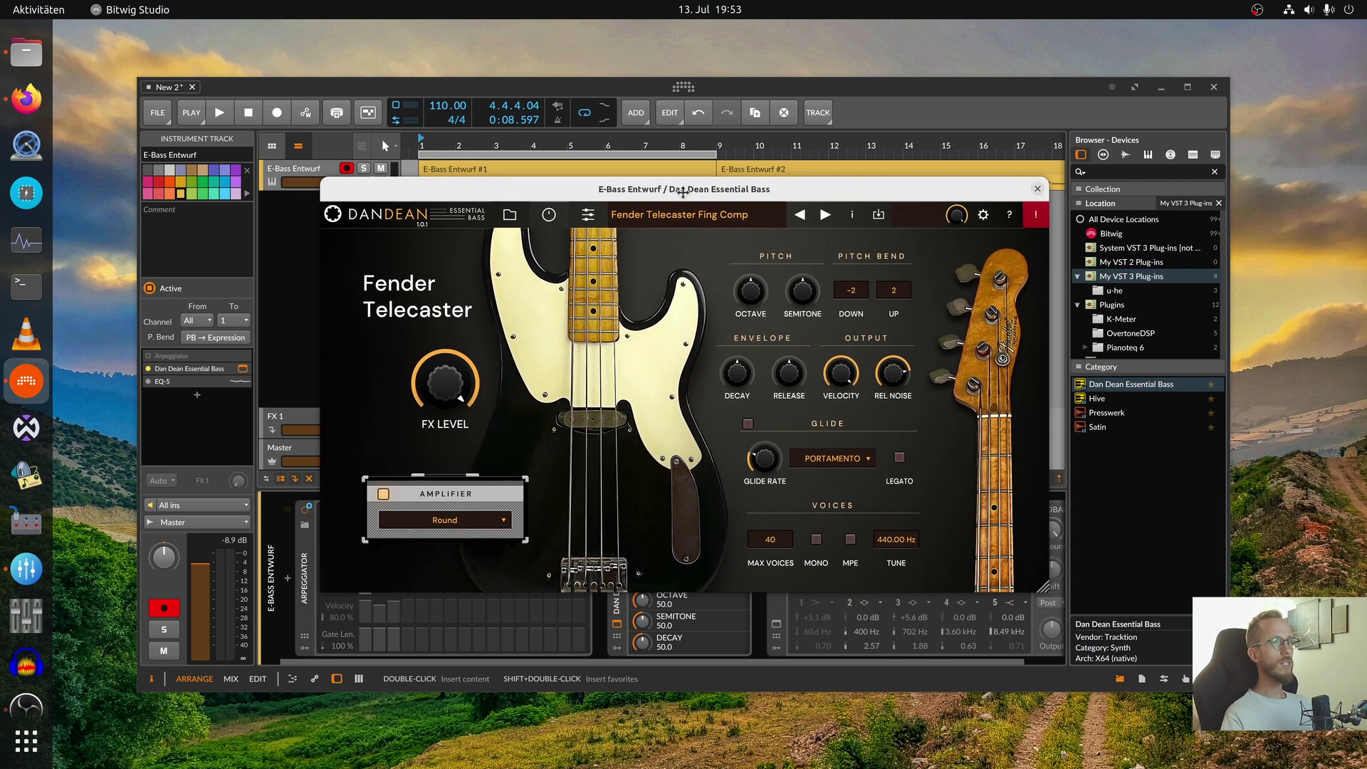
pyautogui.click(1137, 88)
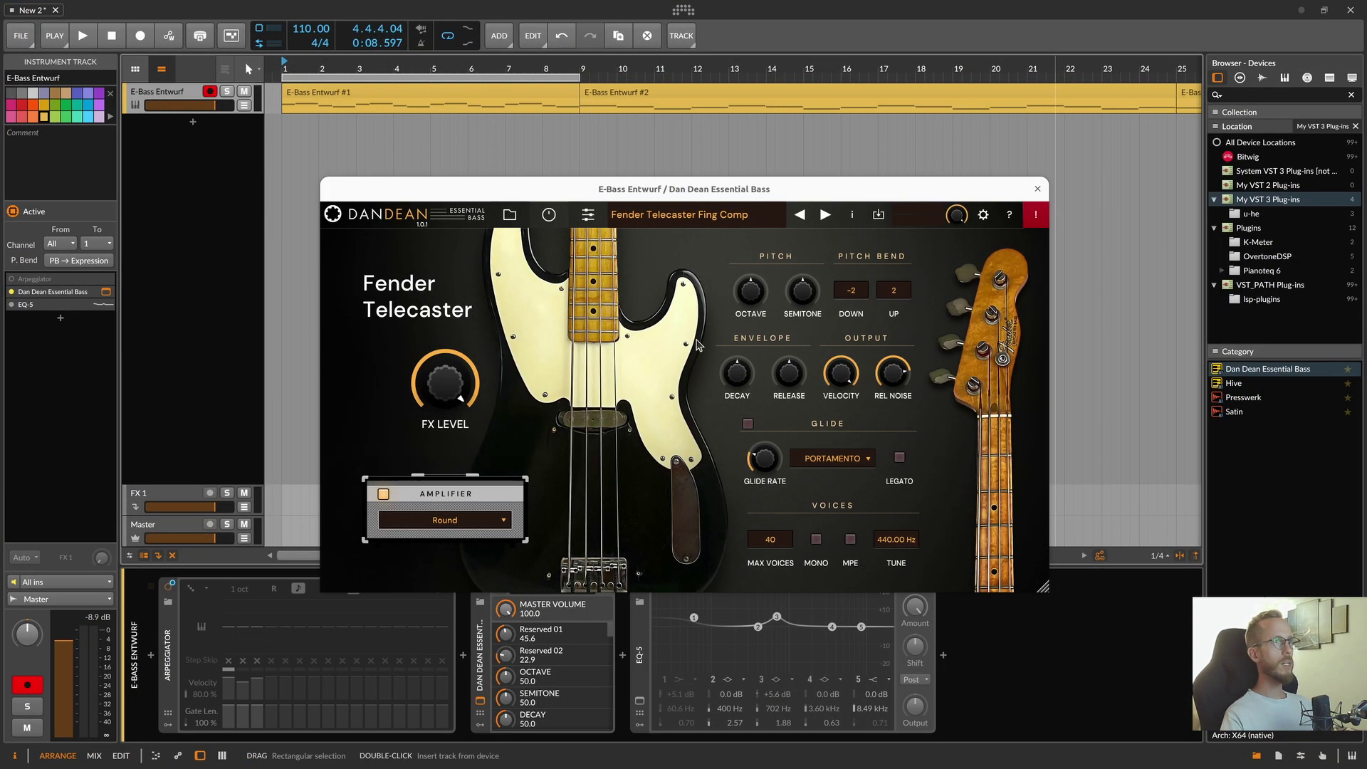
pyautogui.moveTo(702, 190); pyautogui.dragTo(696, 138)
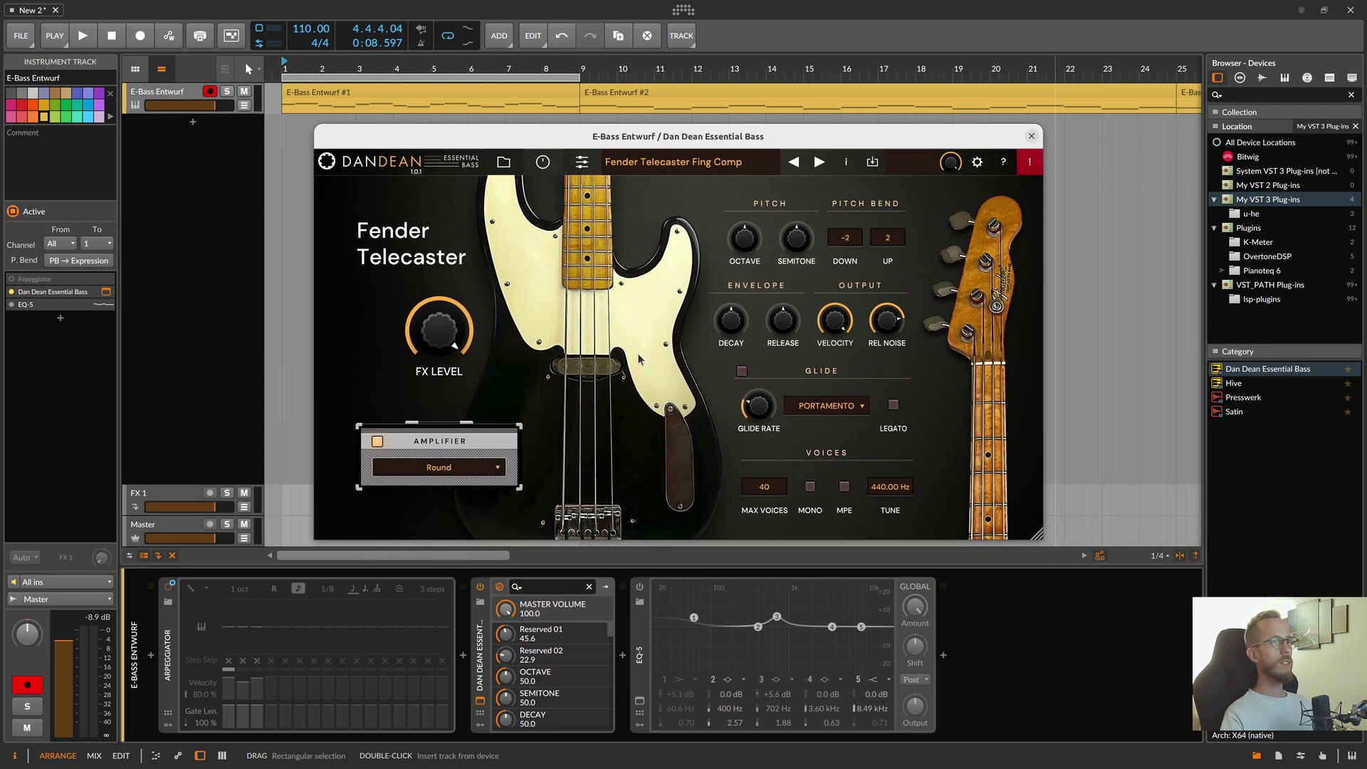
# Turn on Glide and Legato for the Fing Comp preset and nudge the plugin window slightly up
pyautogui.click(741, 371)
pyautogui.click(893, 405)
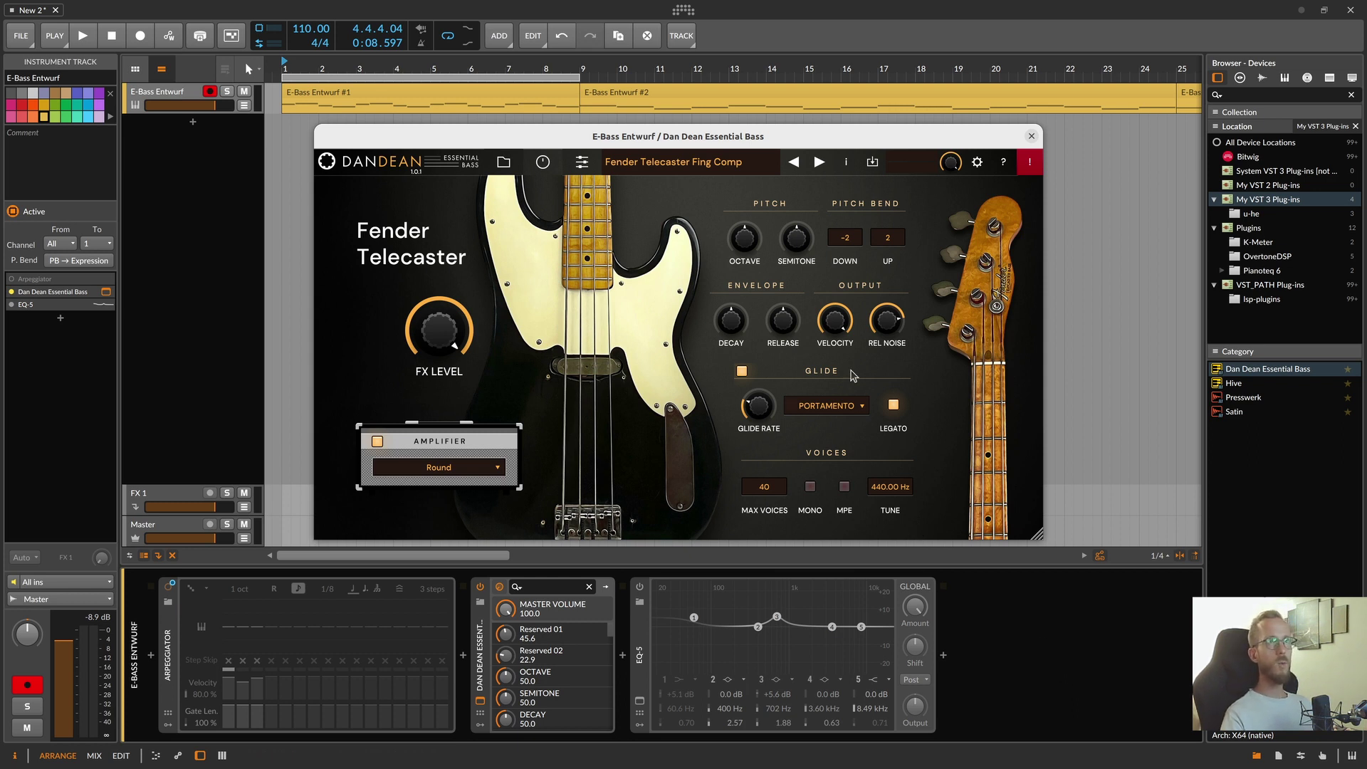
pyautogui.moveTo(825, 136); pyautogui.dragTo(828, 130)
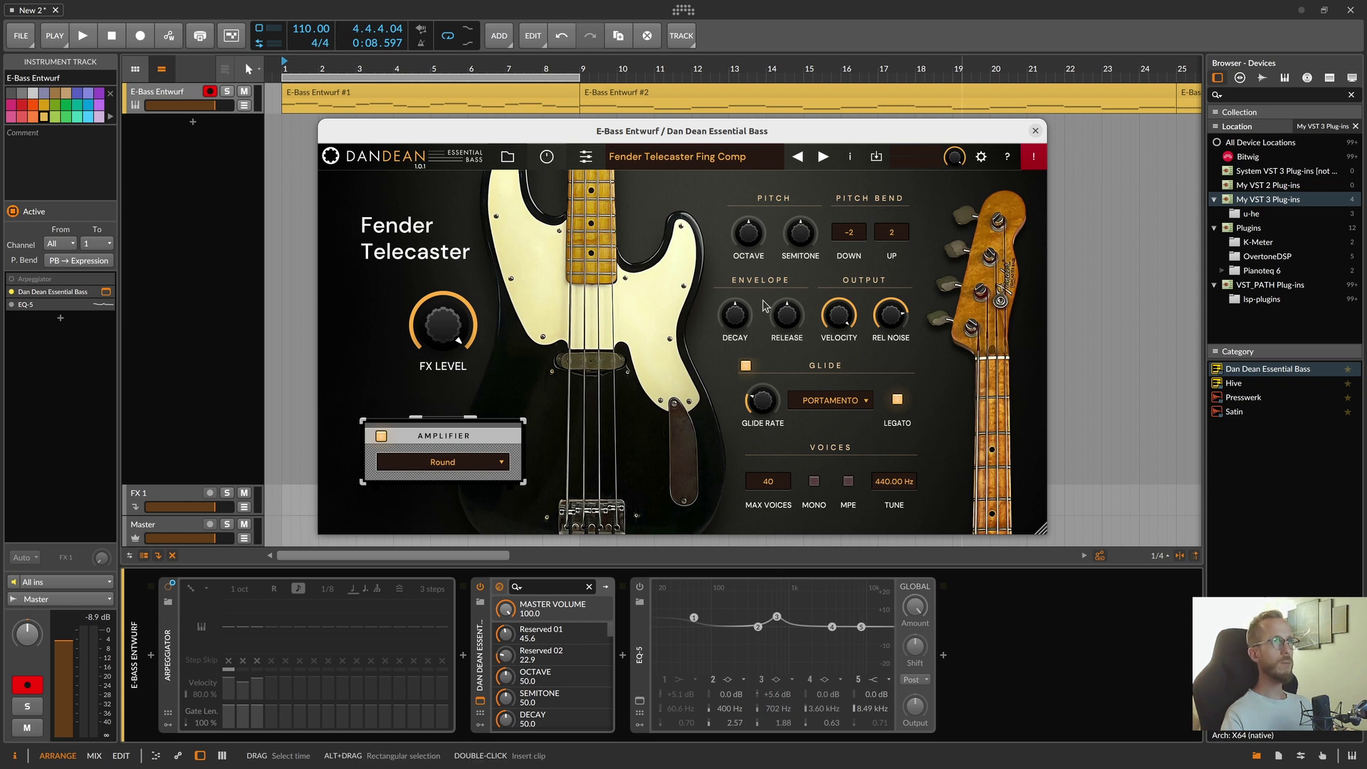
pyautogui.moveTo(753, 309)
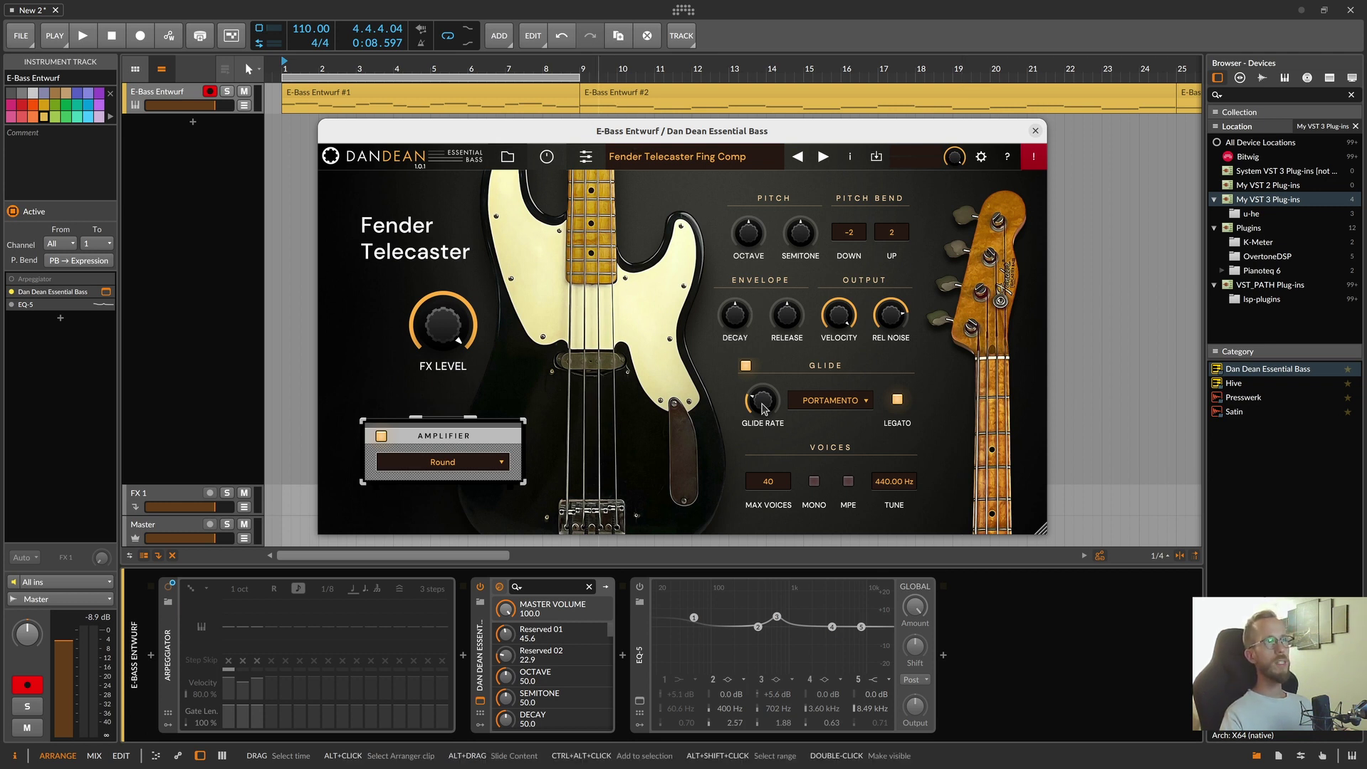
pyautogui.moveTo(743, 399)
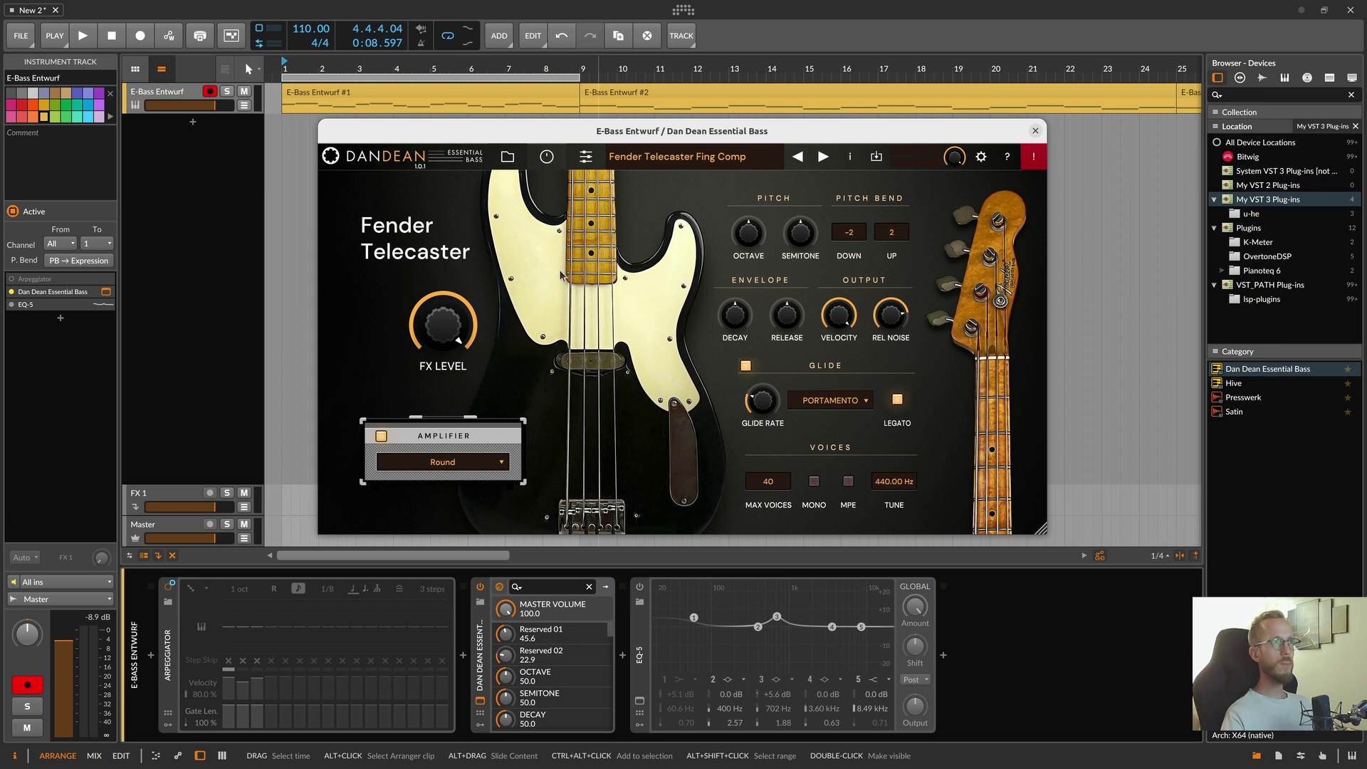
pyautogui.moveTo(666, 142); pyautogui.dragTo(668, 141)
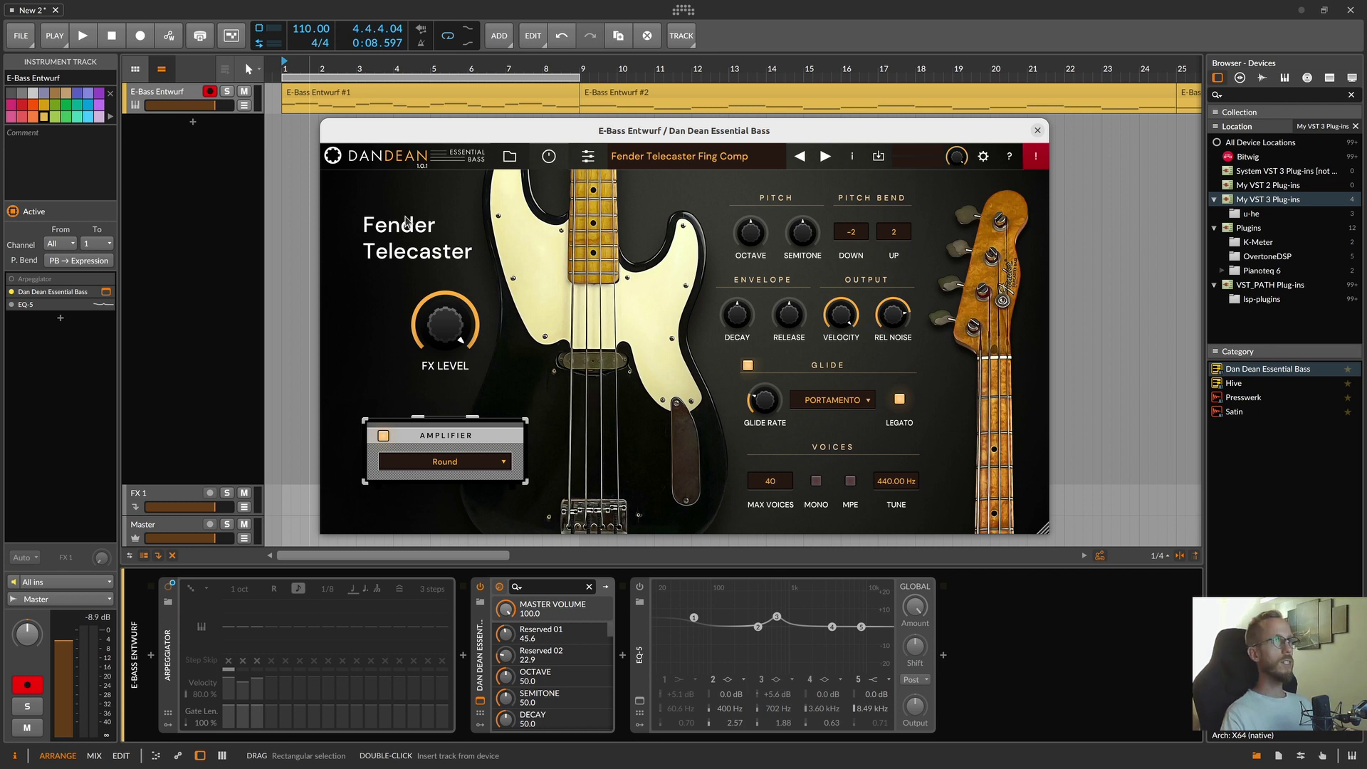
# Start playback and activate the Arpeggiator device in front of the bass plugin
pyautogui.click(171, 636)
pyautogui.press('space')
pyautogui.click(72, 141)
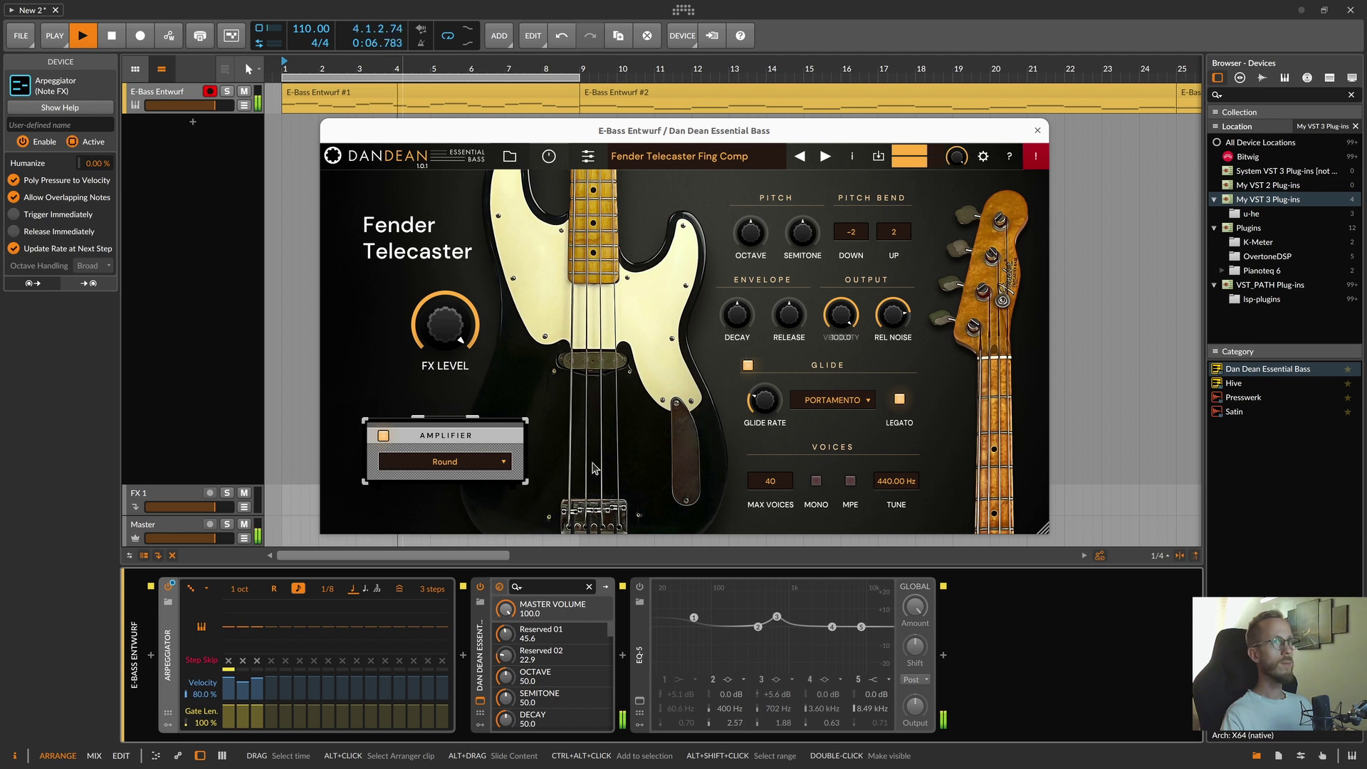
# Turn off the amplifier and load the Fender Telecaster Fing Dist 2 preset during playback
pyautogui.click(384, 436)
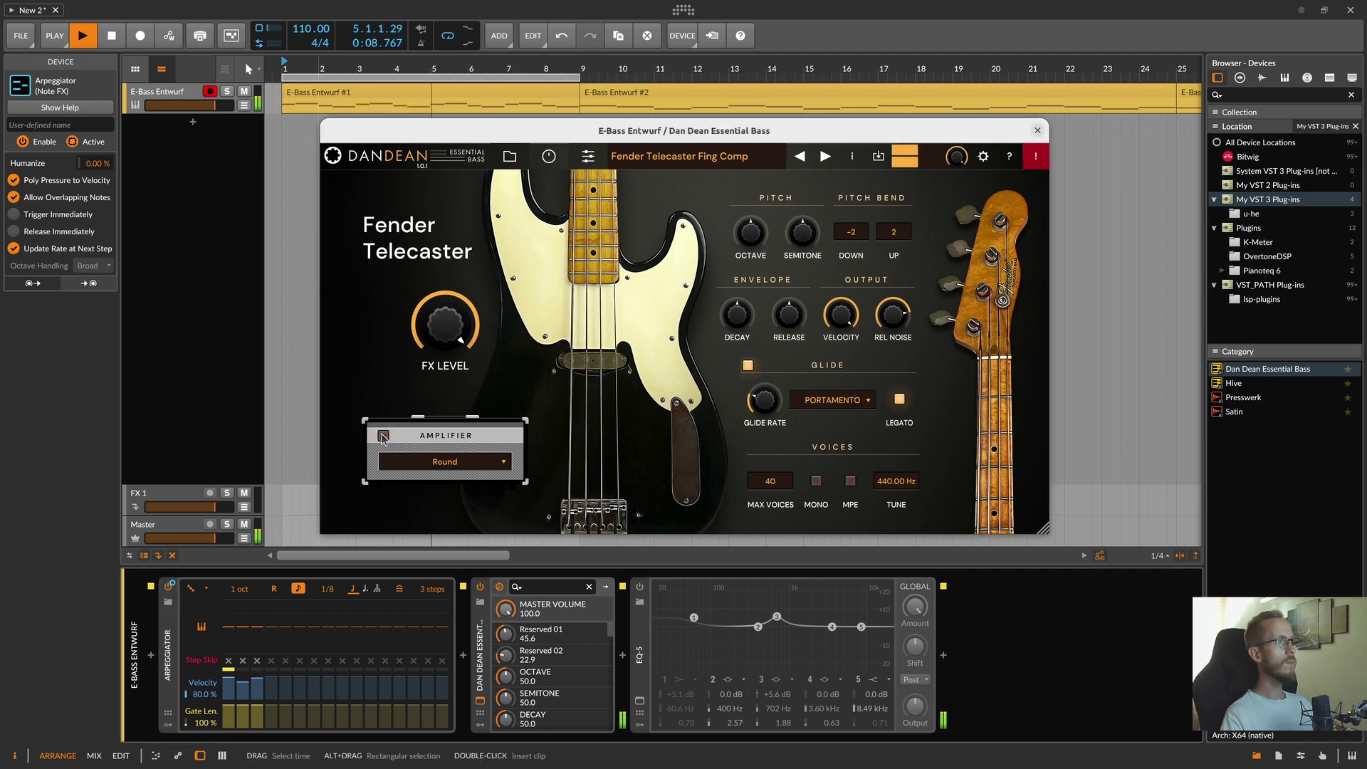
pyautogui.click(684, 158)
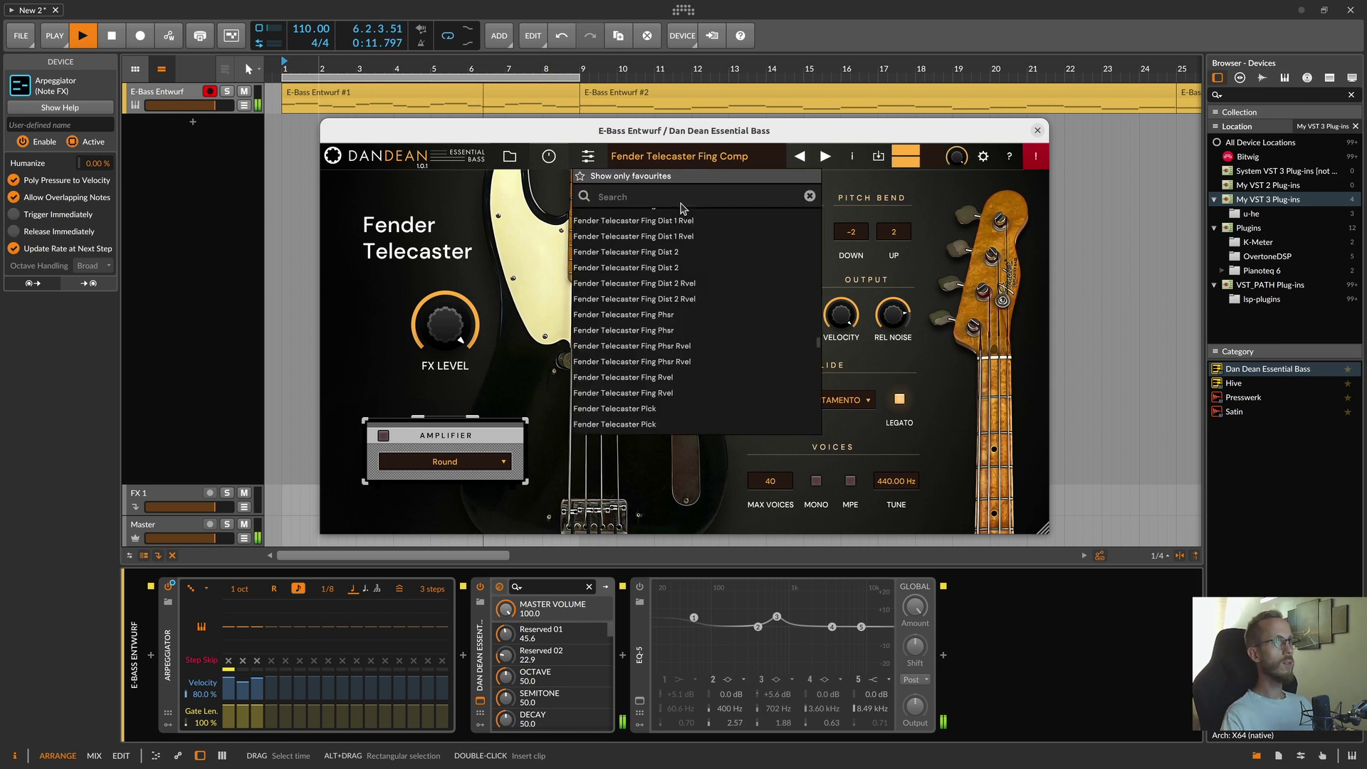
pyautogui.click(660, 269)
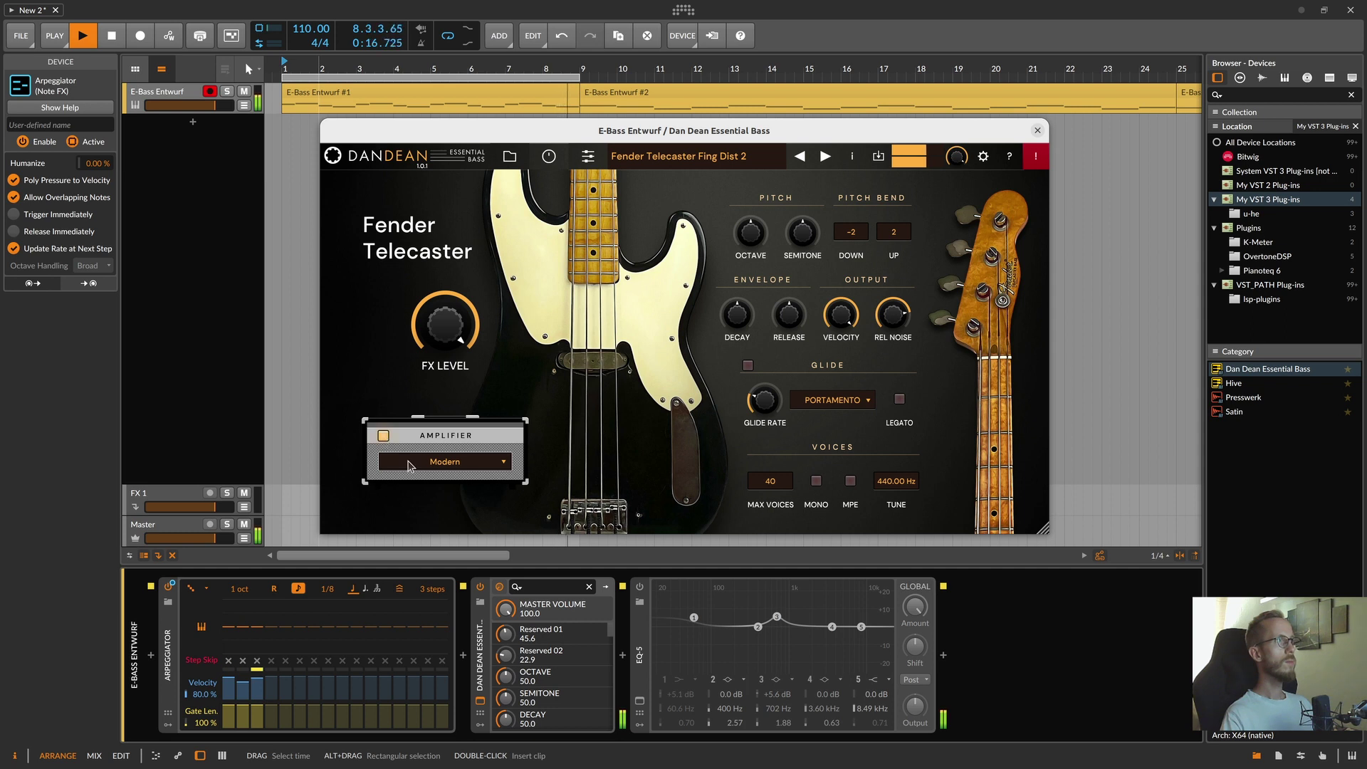
# Change the Fing Dist 2 preset's amplifier model to Round and show the list of amplifier models again
pyautogui.click(408, 463)
pyautogui.click(399, 525)
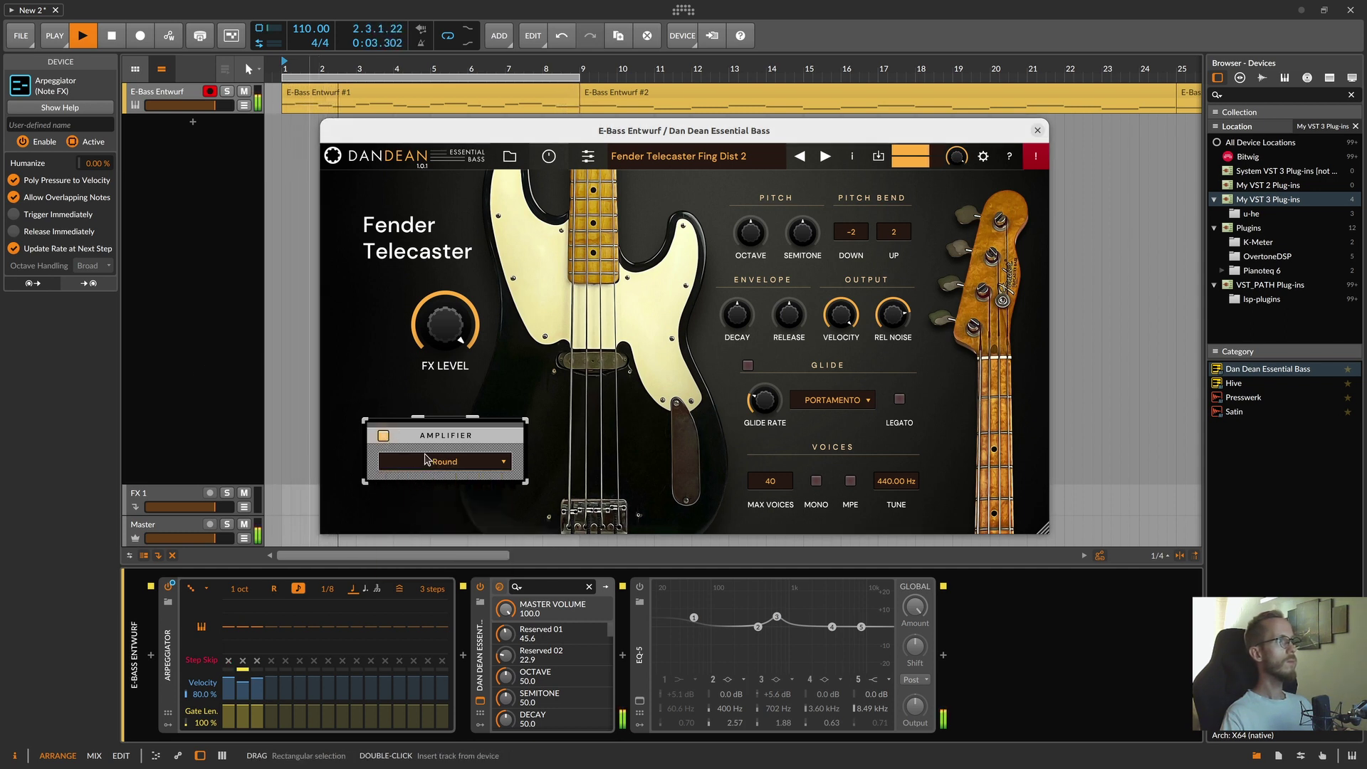
pyautogui.click(426, 459)
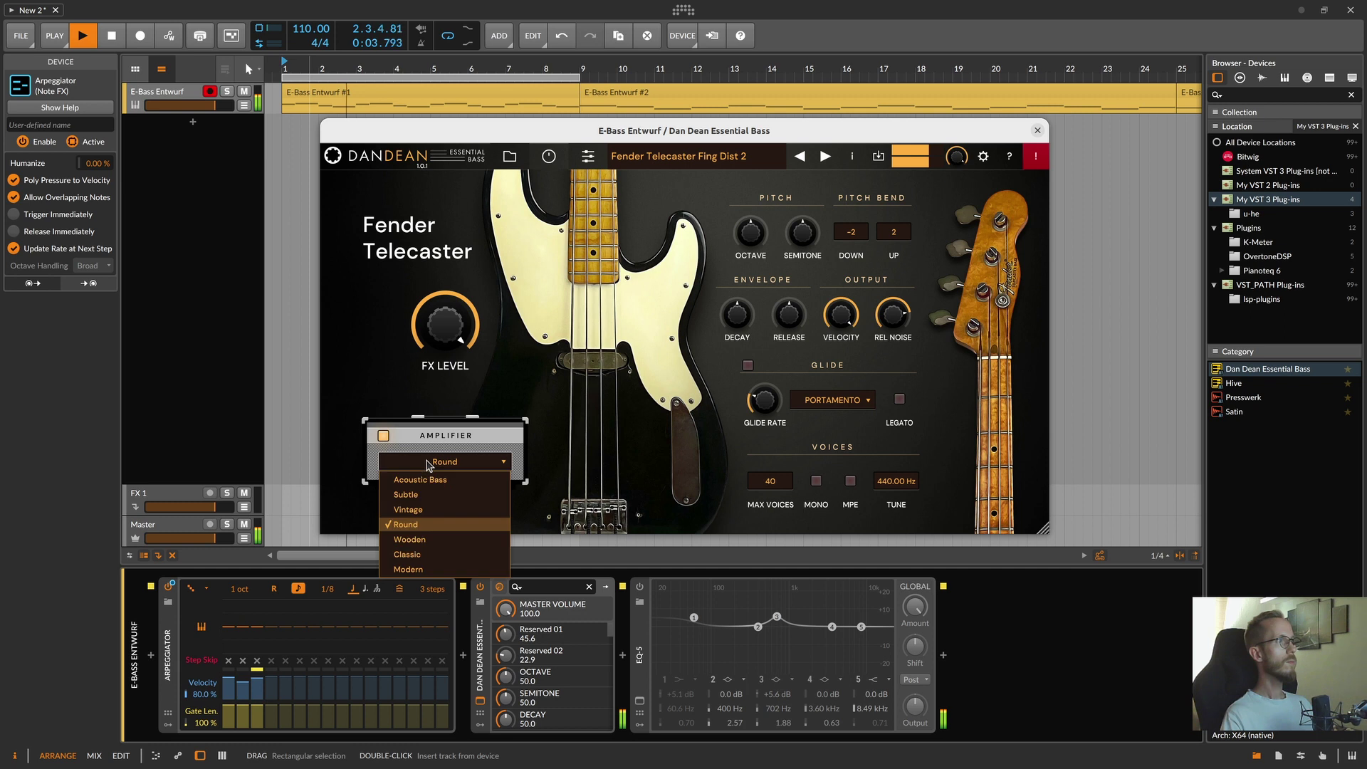
# Open the plugin's effects view, nudge the Tube distortion's drive, and raise its emphasis to 24.4 %
pyautogui.click(587, 158)
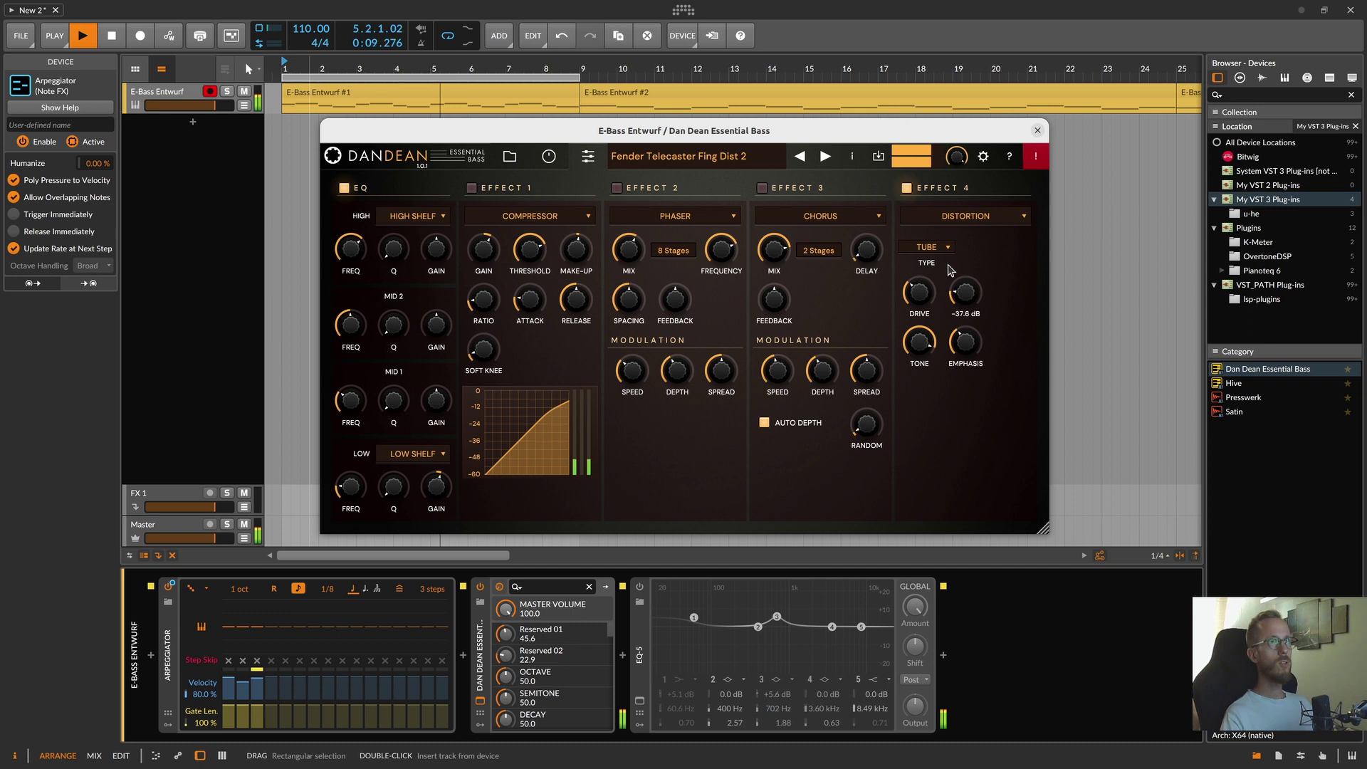
pyautogui.moveTo(968, 344)
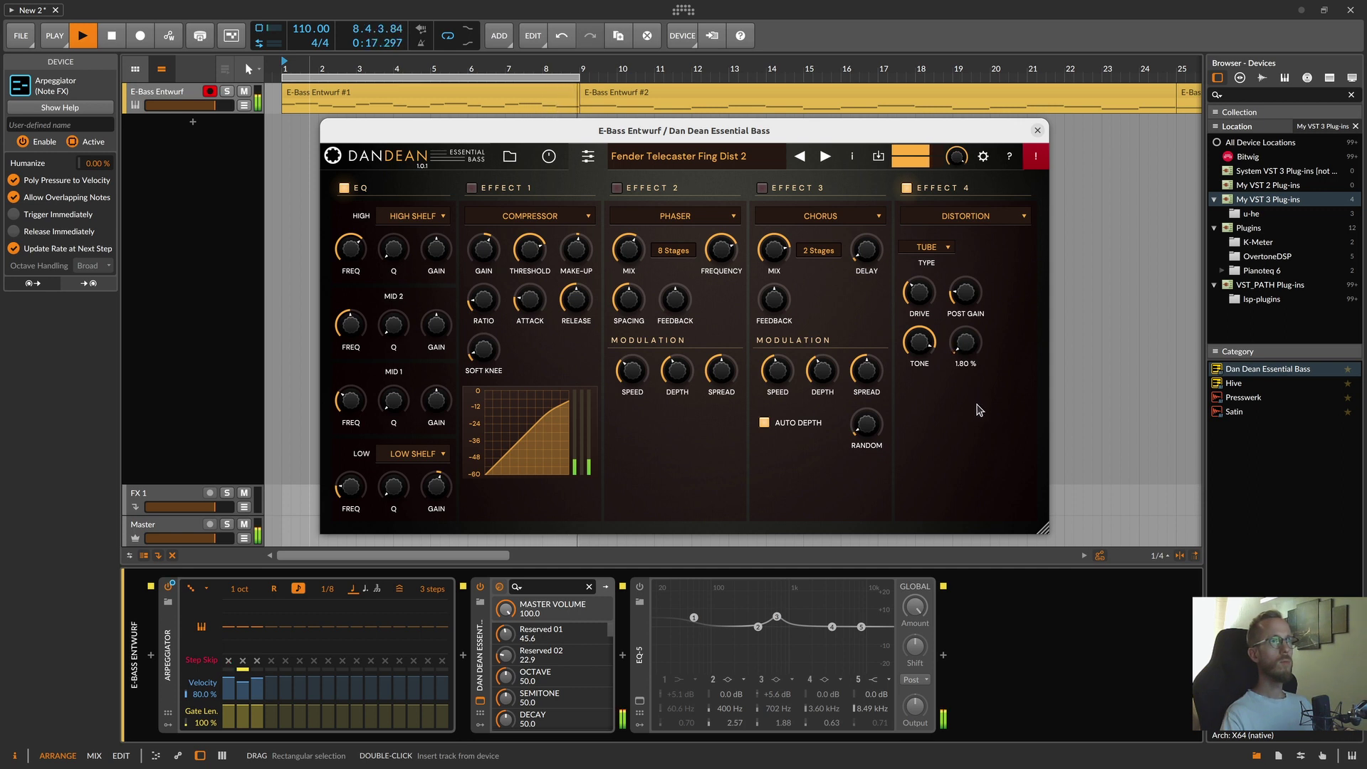
pyautogui.moveTo(919, 299)
pyautogui.moveTo(921, 308); pyautogui.dragTo(922, 310)
pyautogui.moveTo(958, 347); pyautogui.dragTo(945, 316)
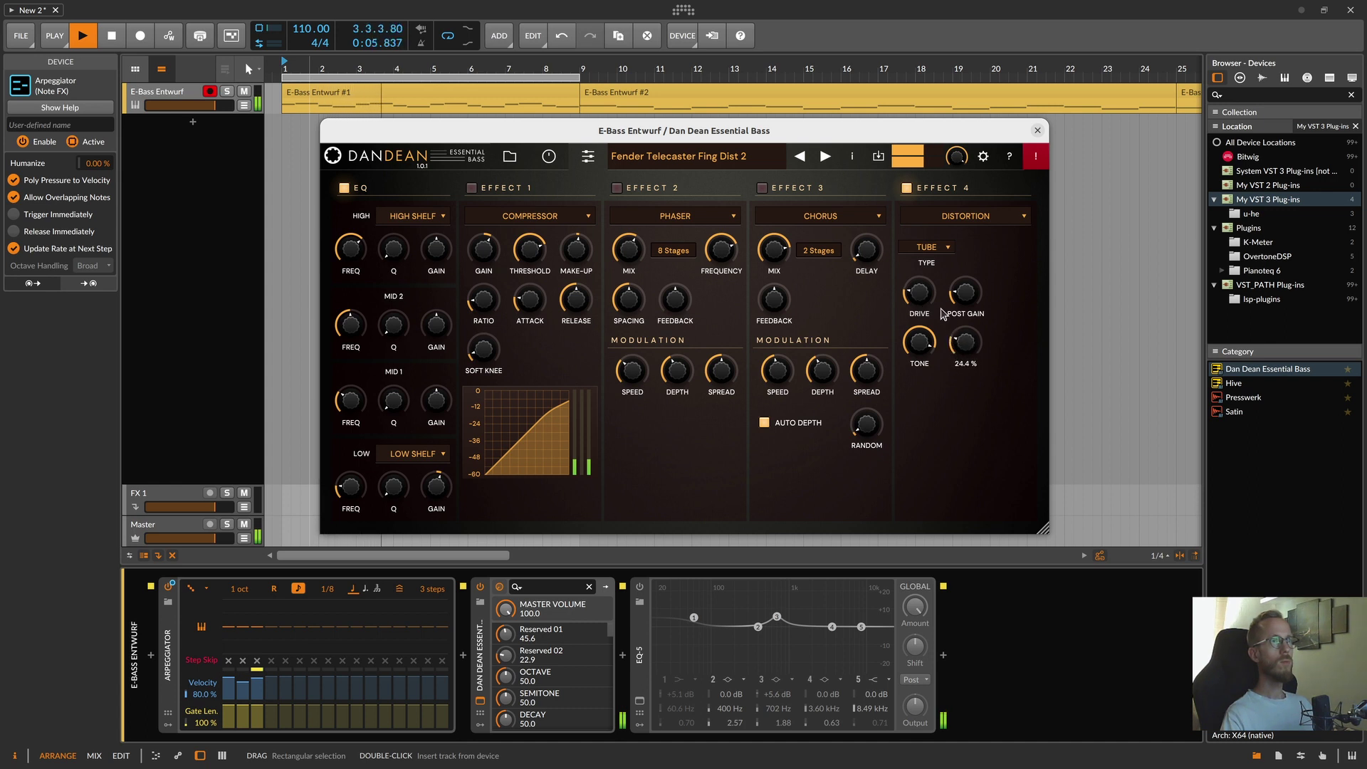
# Lower the Tube distortion's tone to about 934 Hz, readjust it slightly, and return to the instrument view
pyautogui.moveTo(929, 287)
pyautogui.moveTo(924, 361)
pyautogui.moveTo(927, 372); pyautogui.dragTo(938, 394)
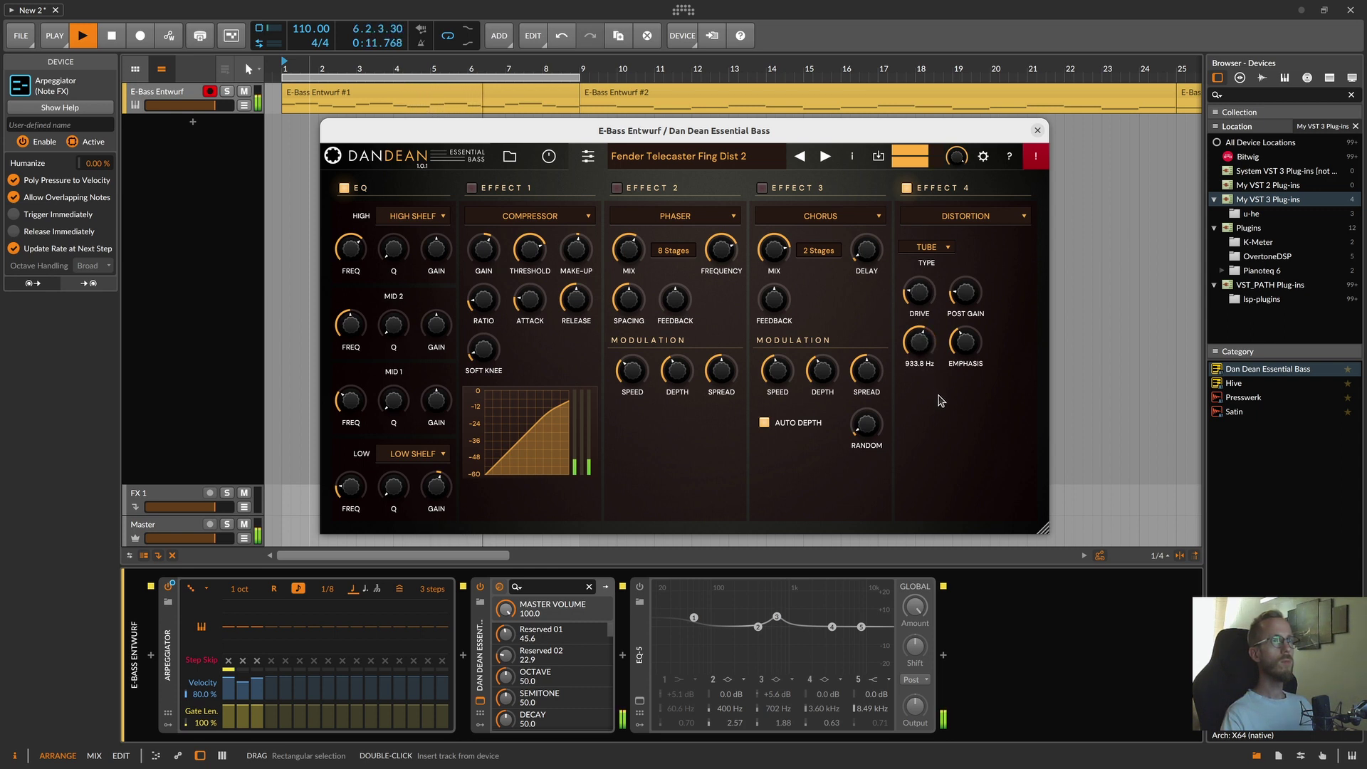
pyautogui.moveTo(942, 404); pyautogui.dragTo(939, 395)
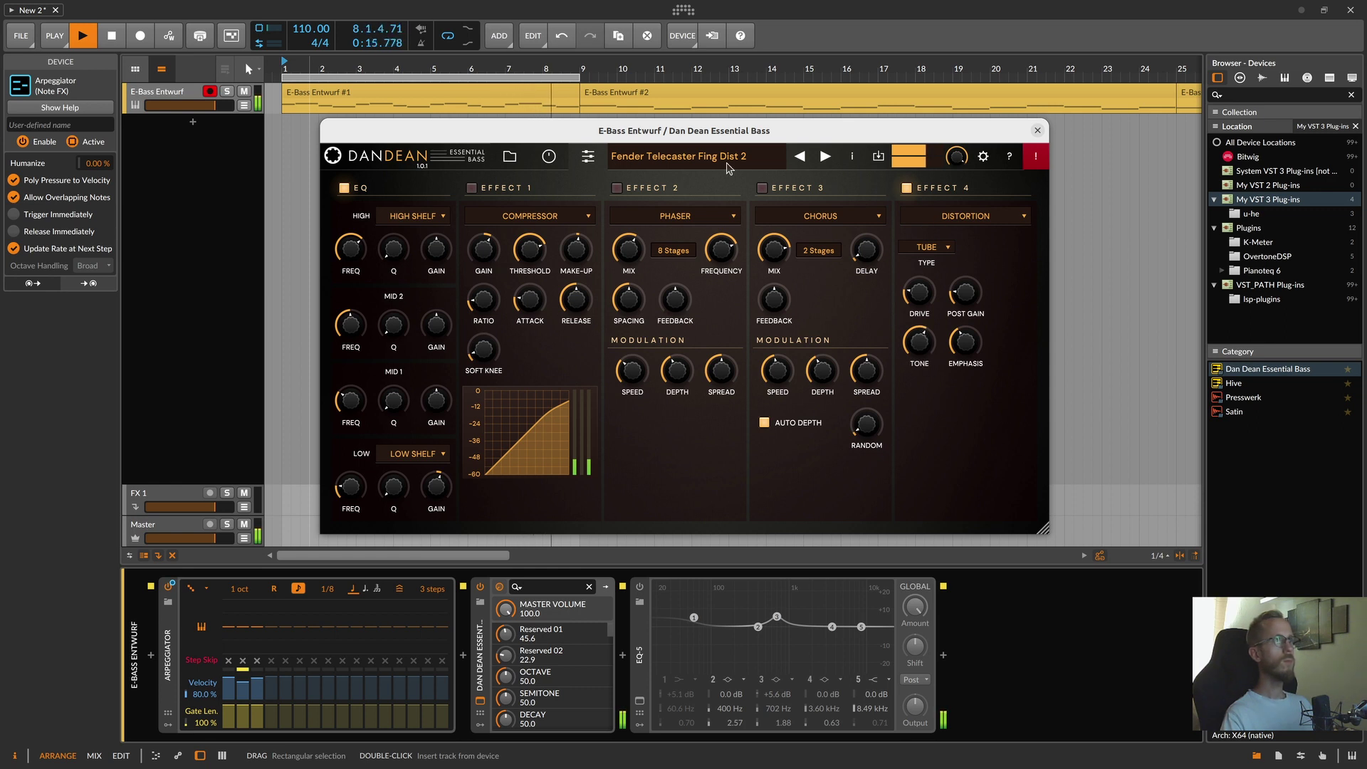
pyautogui.click(549, 156)
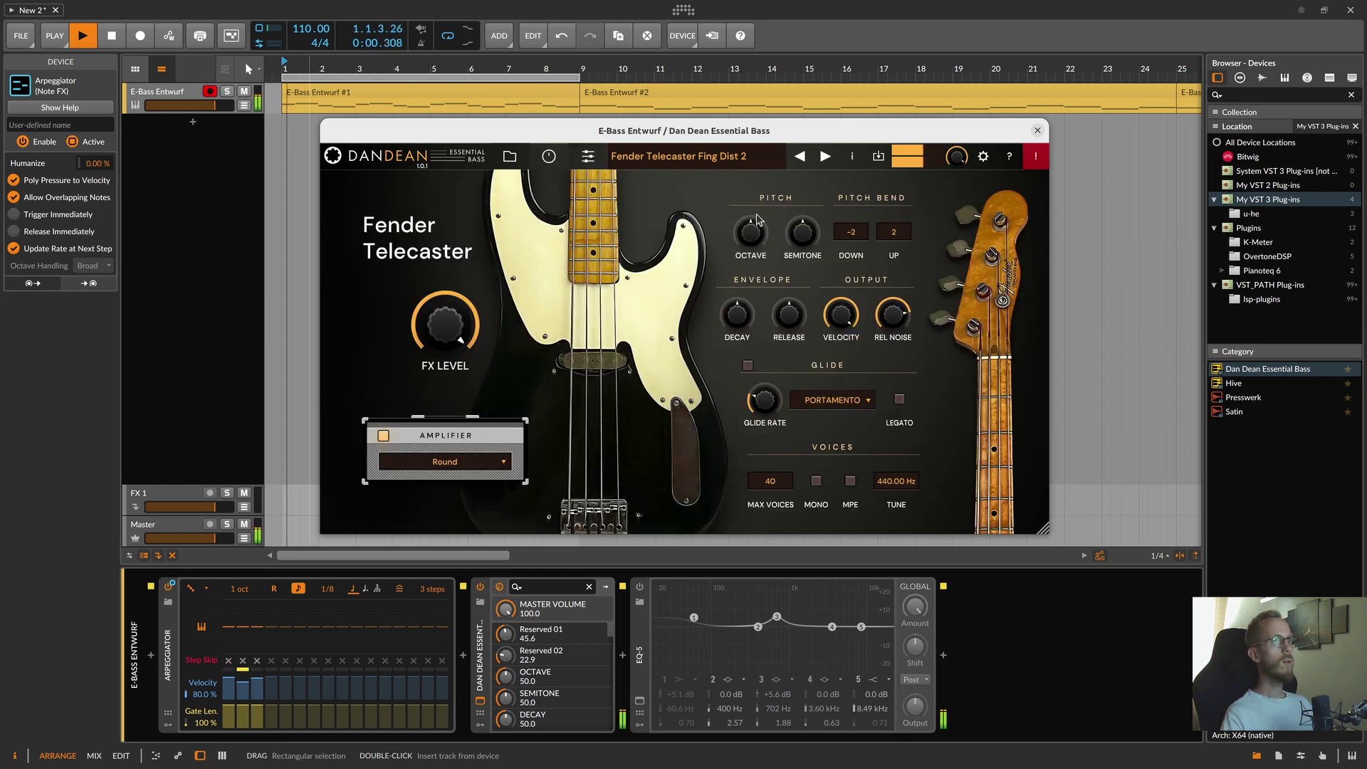